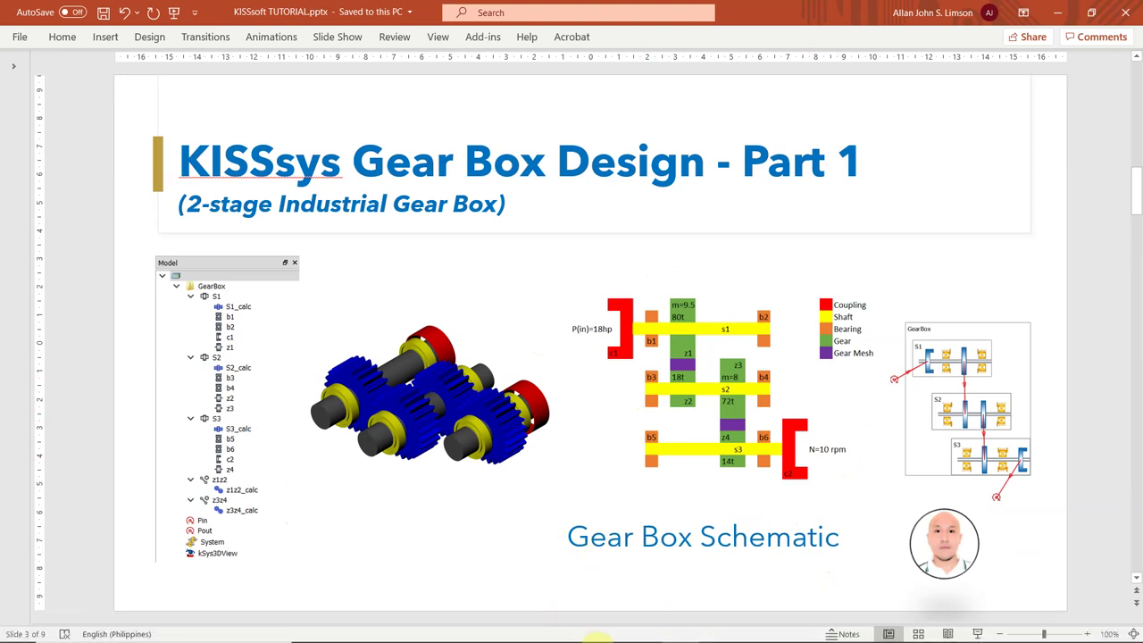
Switch to KISSsys, inspect the two-stage gearbox in both 3D views, and close the kSysGL3DView window
left_click(532, 627)
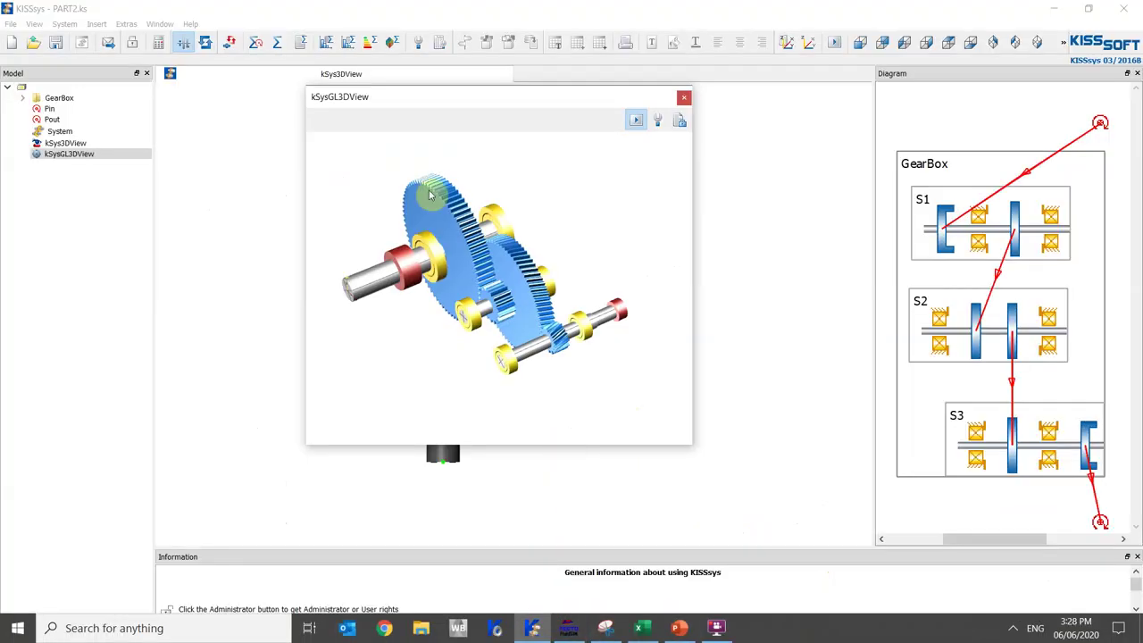
mouse_move(518, 264)
right_mouse_down()
mouse_move(566, 219)
mouse_move(526, 266)
mouse_move(538, 278)
mouse_move(472, 216)
mouse_move(332, 253)
mouse_move(578, 255)
right_mouse_up()
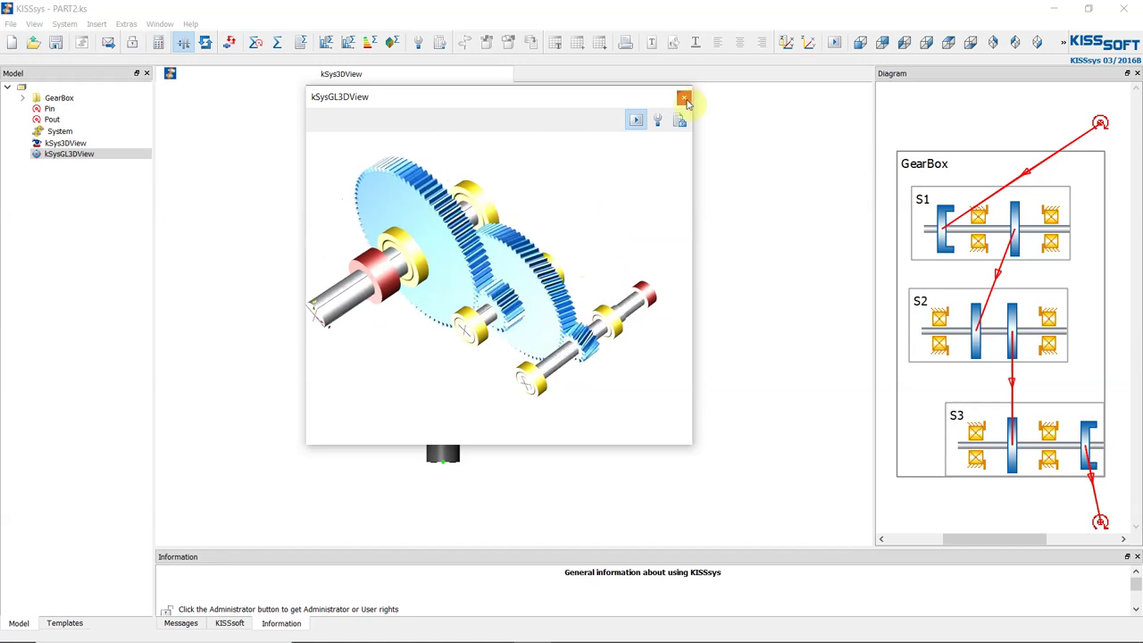
left_click(684, 98)
right_click_drag(369, 250, 311, 129)
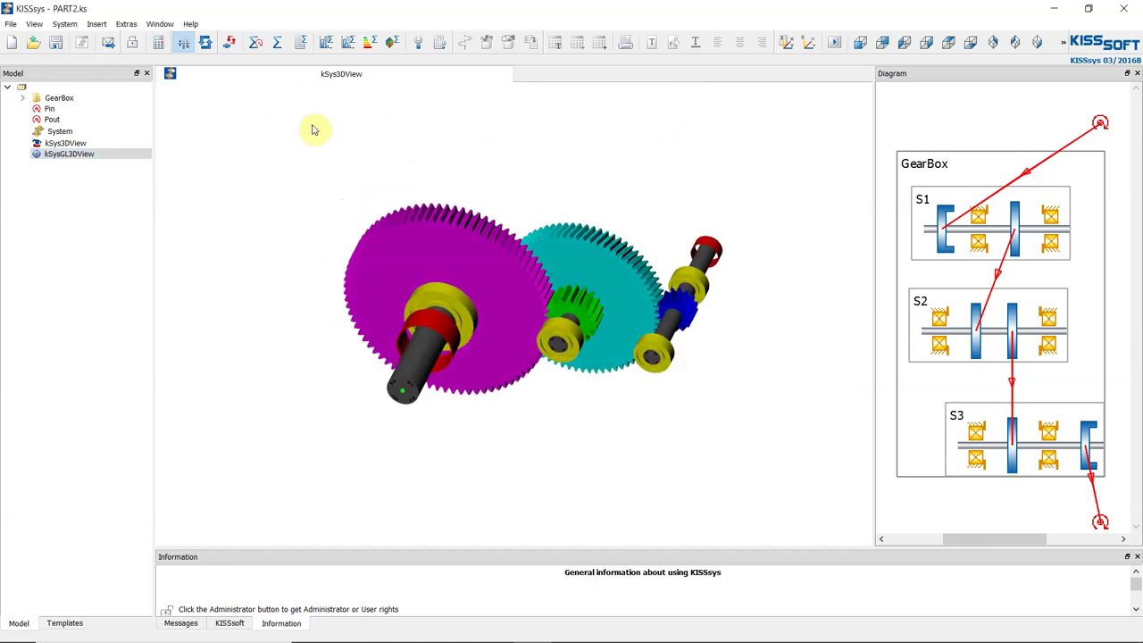
Start a new empty model without saving the changes in PART2.ks, and enable administrator rights
left_click(12, 45)
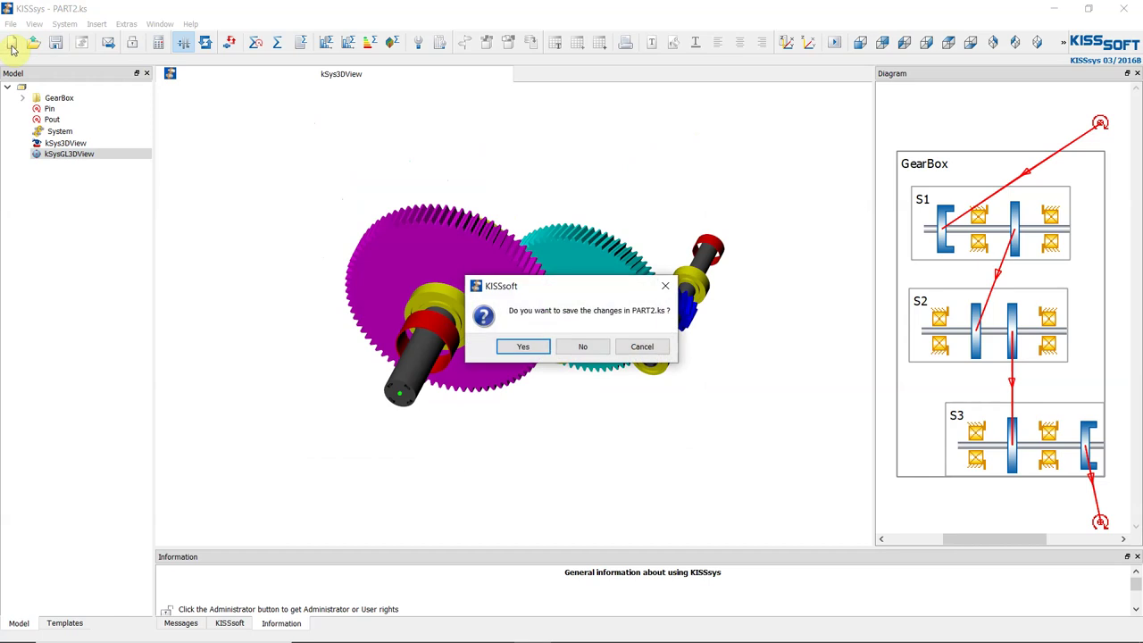
left_click(582, 346)
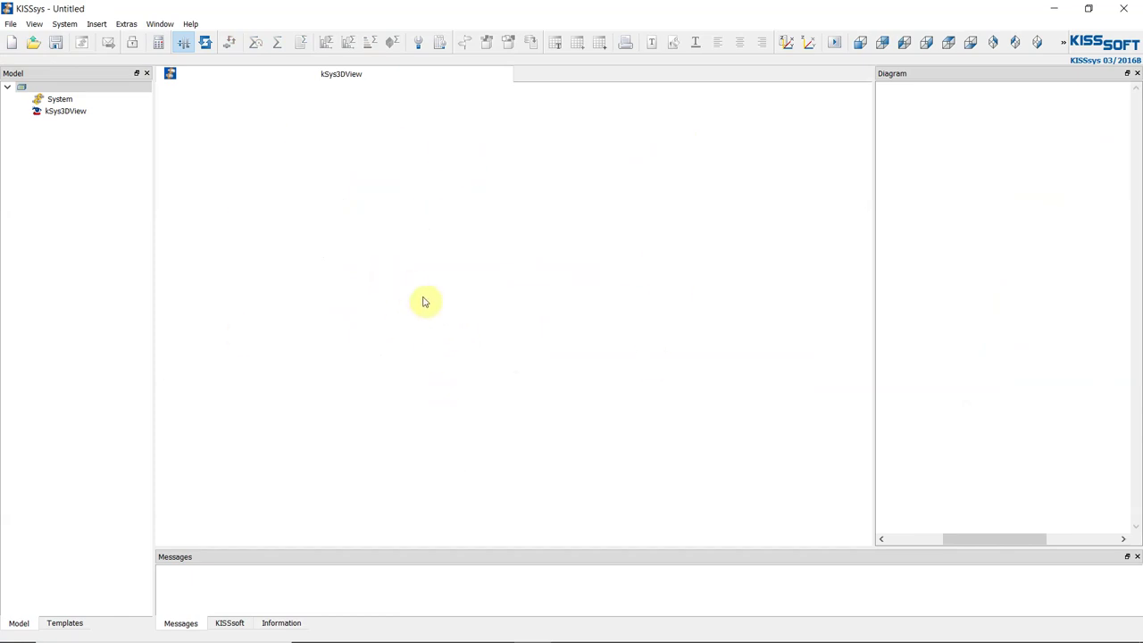
left_click(133, 46)
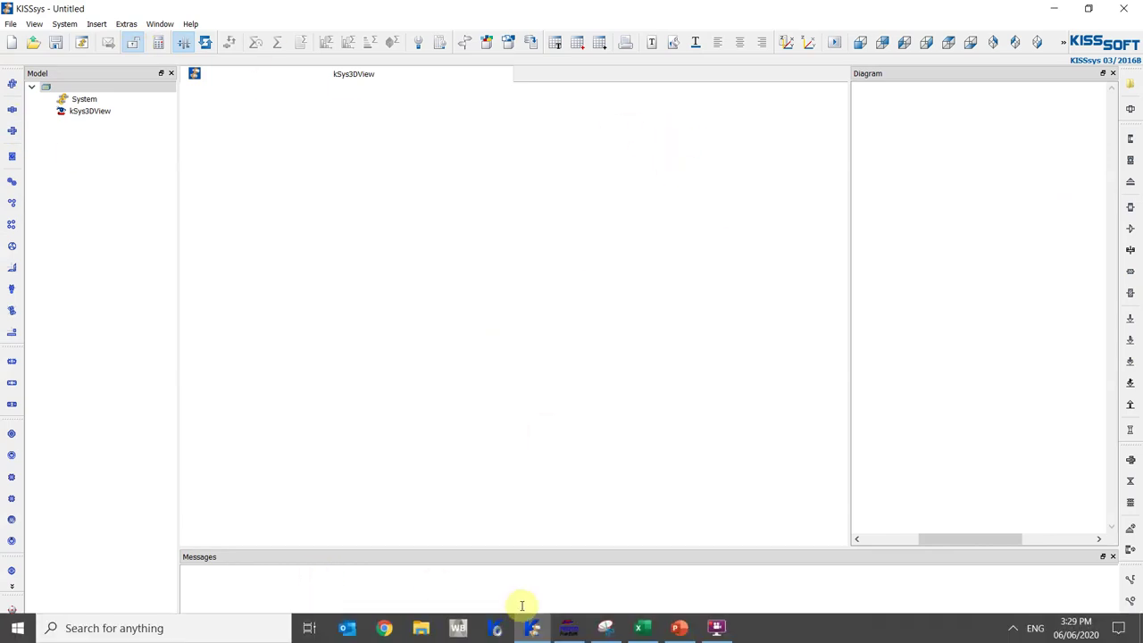
Review the gear box schematic slide in PowerPoint, then switch to Gear Plotting.xlsx in Excel and add a blank worksheet
left_click(679, 633)
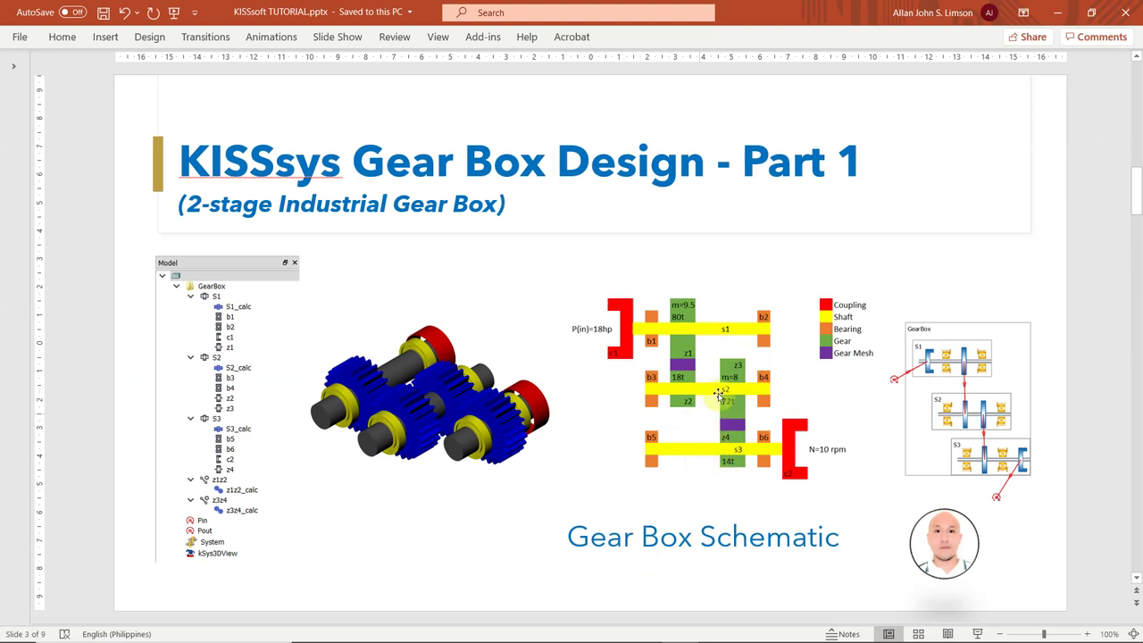
left_click(640, 639)
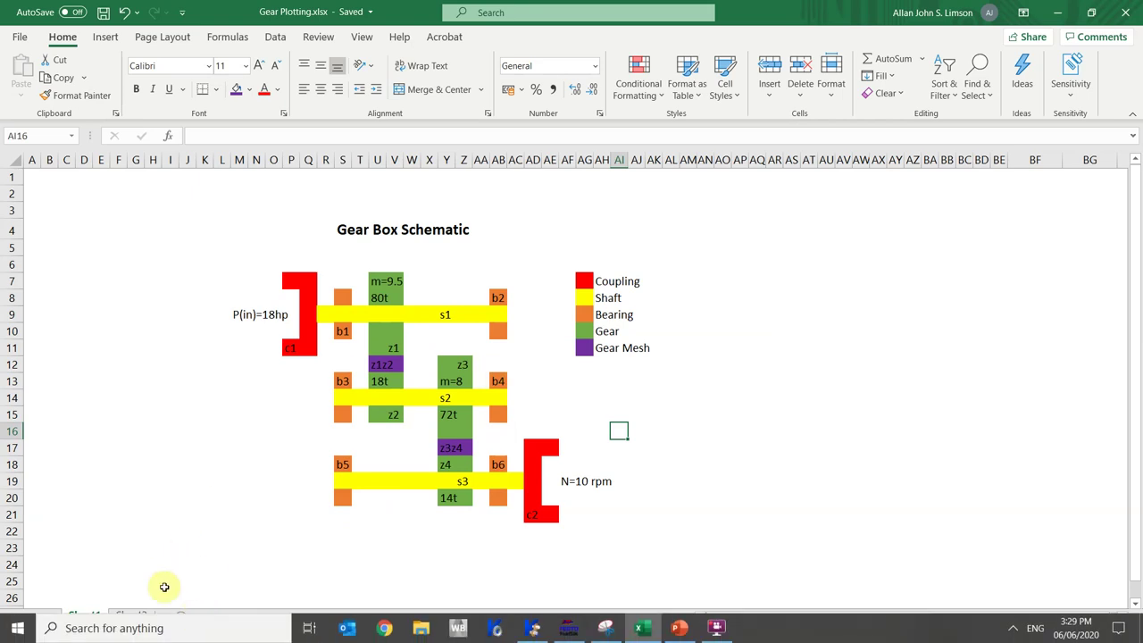
left_click(184, 616)
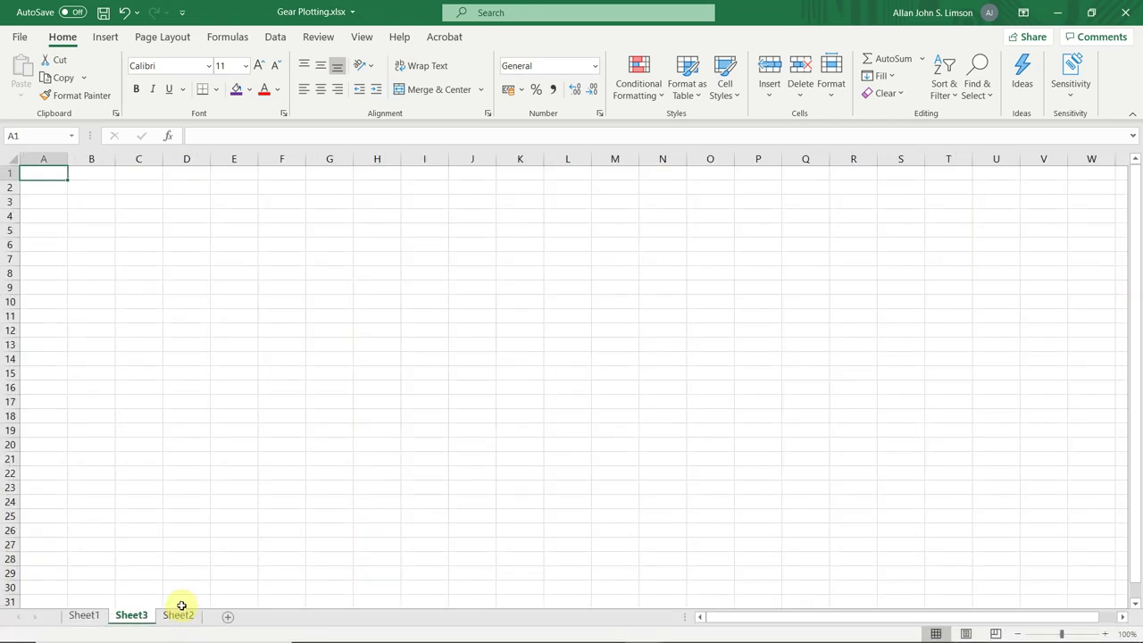
Set the width of columns A to AZ to 2 to make a narrow drawing grid
left_click_drag(35, 153, 1138, 181)
right_click(959, 161)
left_click(988, 372)
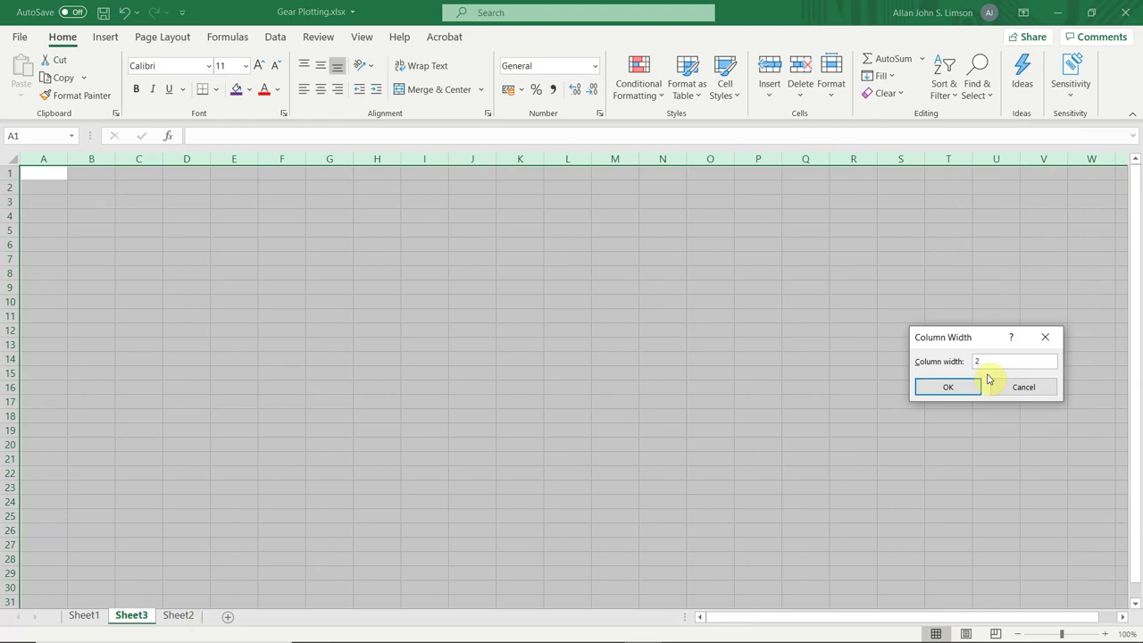
key("Return")
left_click_drag(790, 616, 694, 614)
left_click(172, 287)
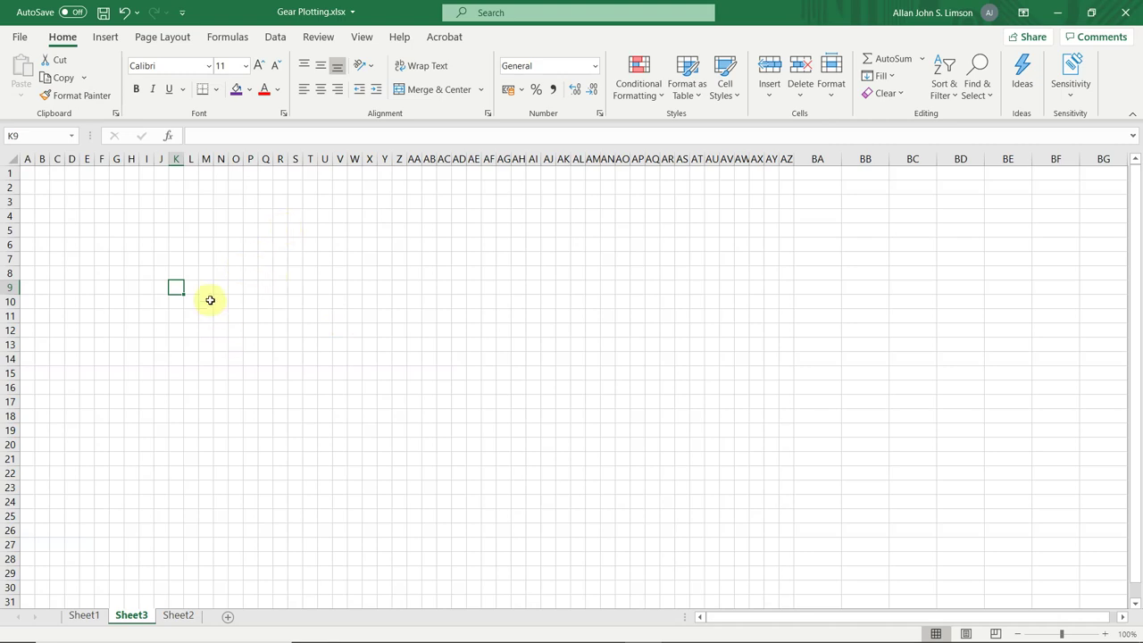
Fill cells M7:T7 with yellow to represent the first shaft
left_click(207, 258)
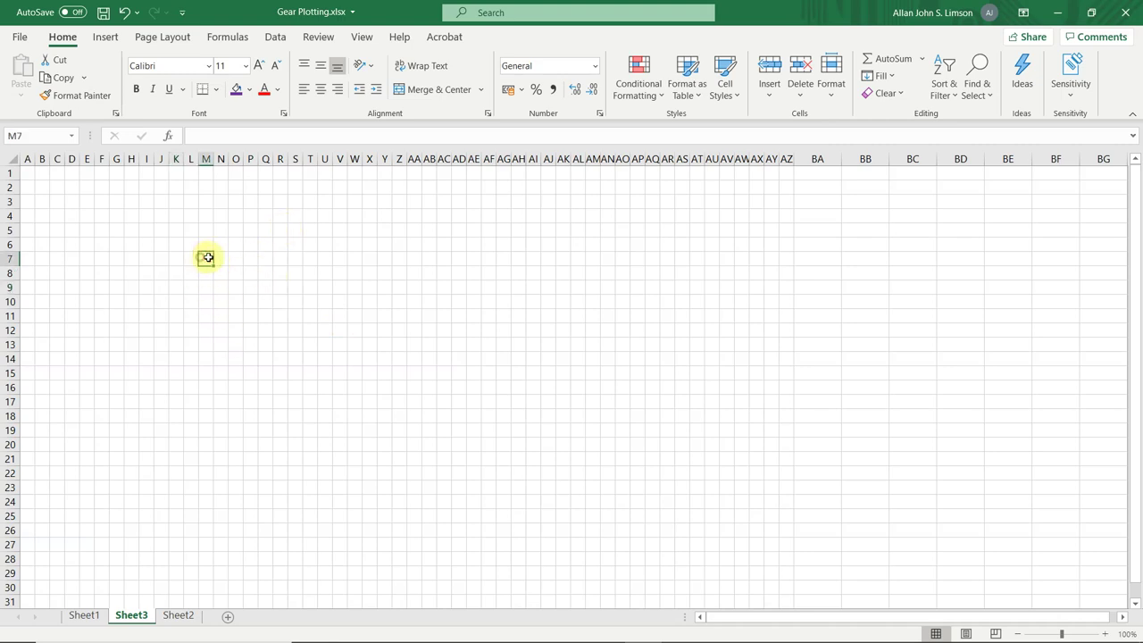
left_click_drag(221, 257, 220, 256)
left_click(249, 91)
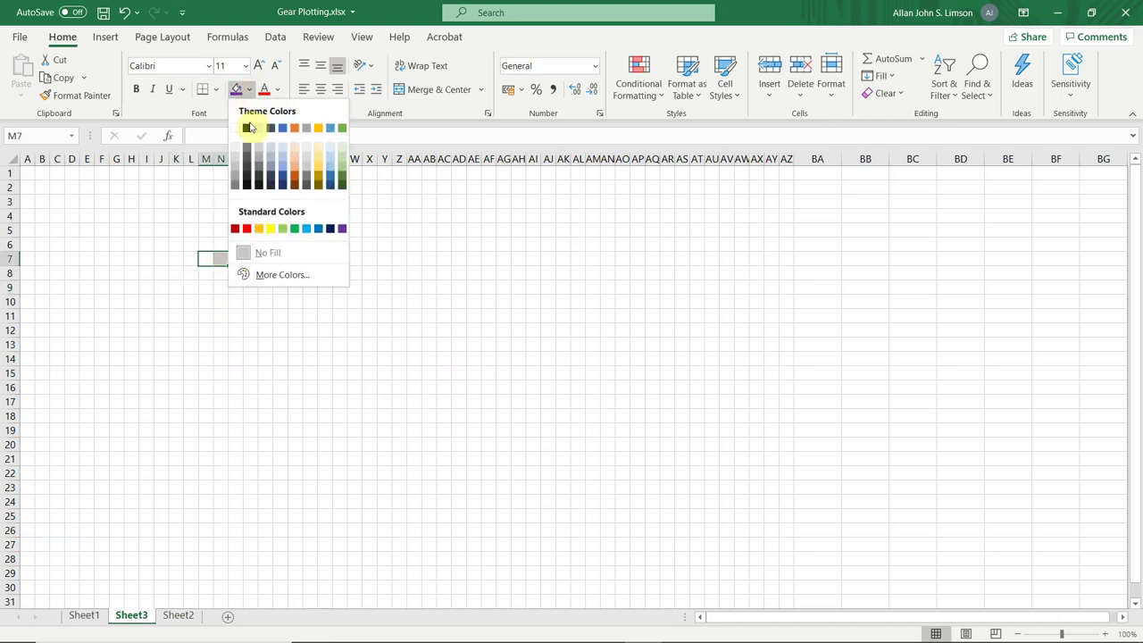
left_click(267, 230)
left_click_drag(211, 258, 307, 258)
left_click(241, 93)
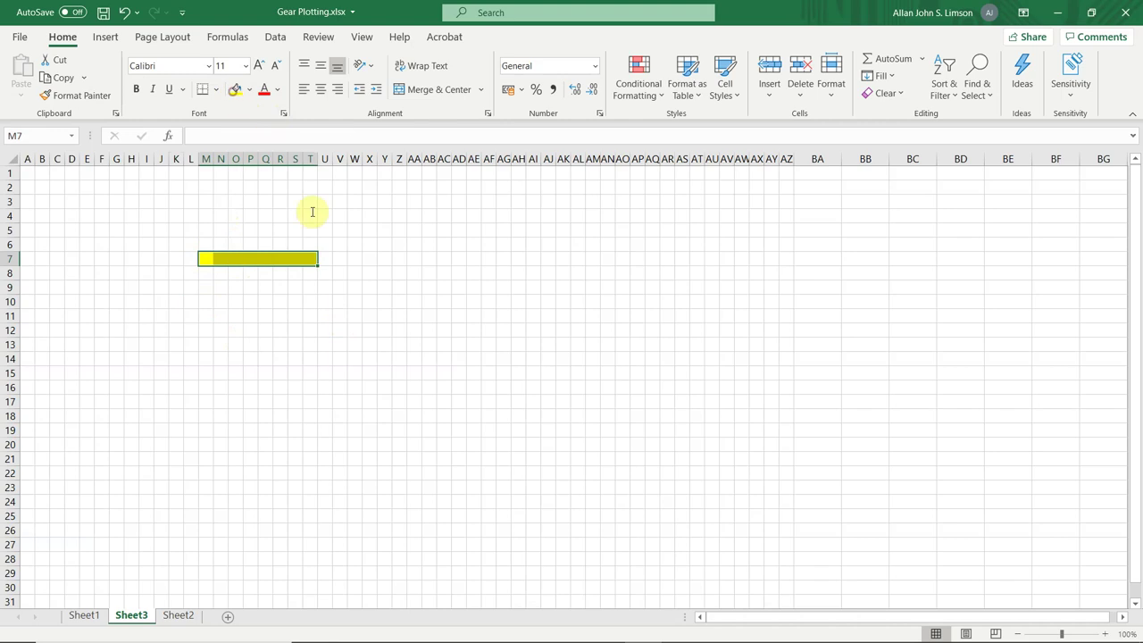
left_click(406, 358)
Fill M5:M6, M8:M9, L5 and L9 with red to form the coupling bracket at the shaft's left end
left_click_drag(202, 229, 205, 242)
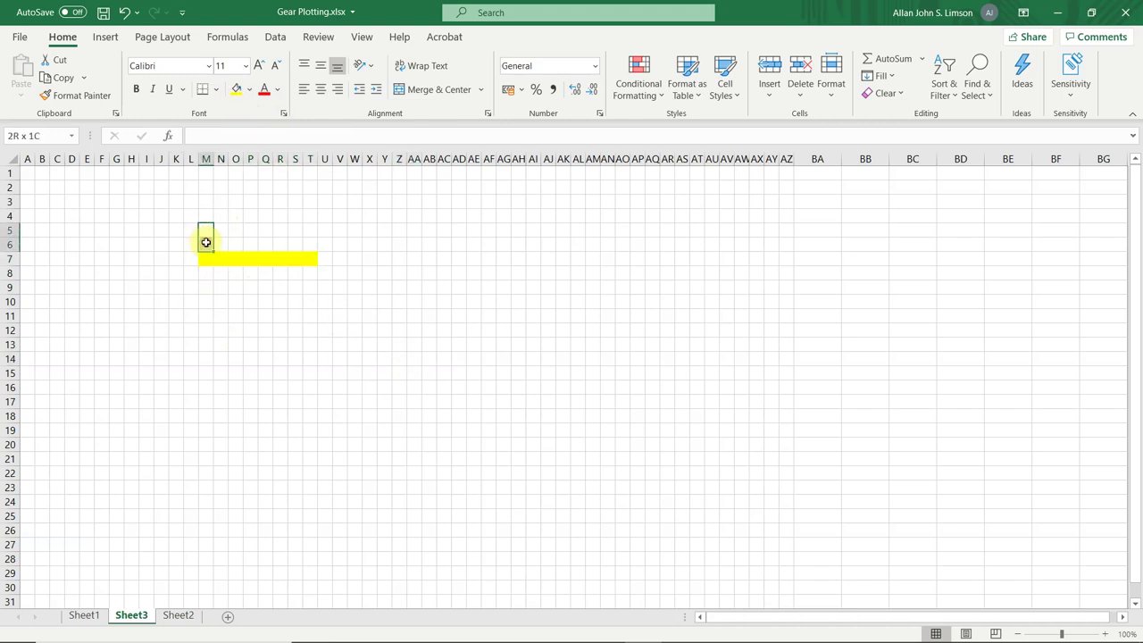
left_click(249, 93)
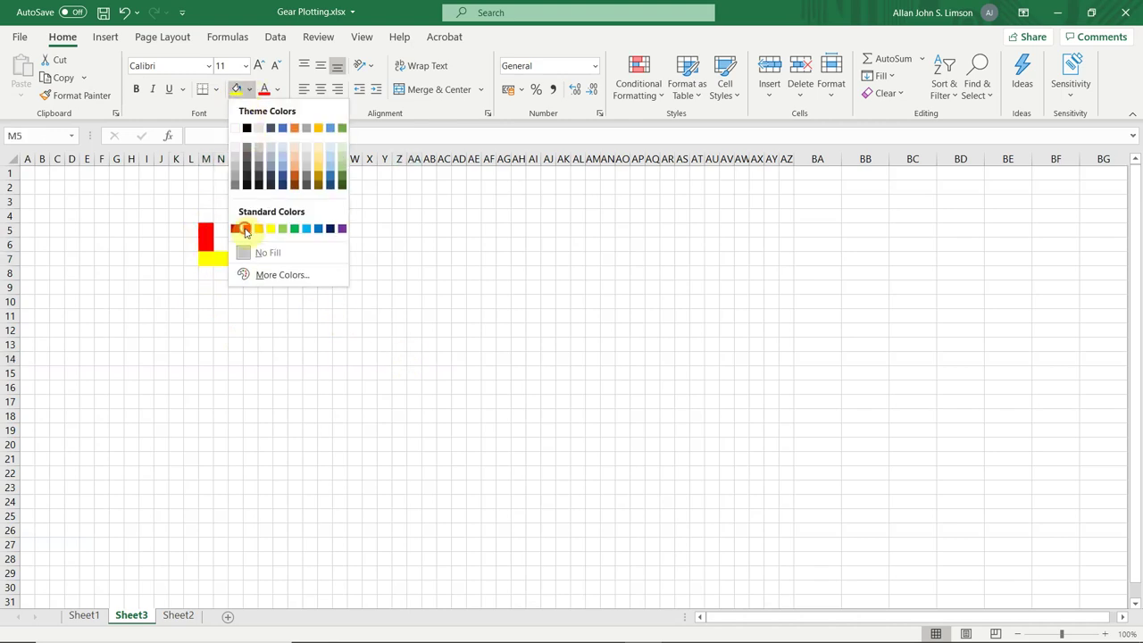
left_click(245, 230)
left_click_drag(204, 271, 205, 286)
left_click(236, 89)
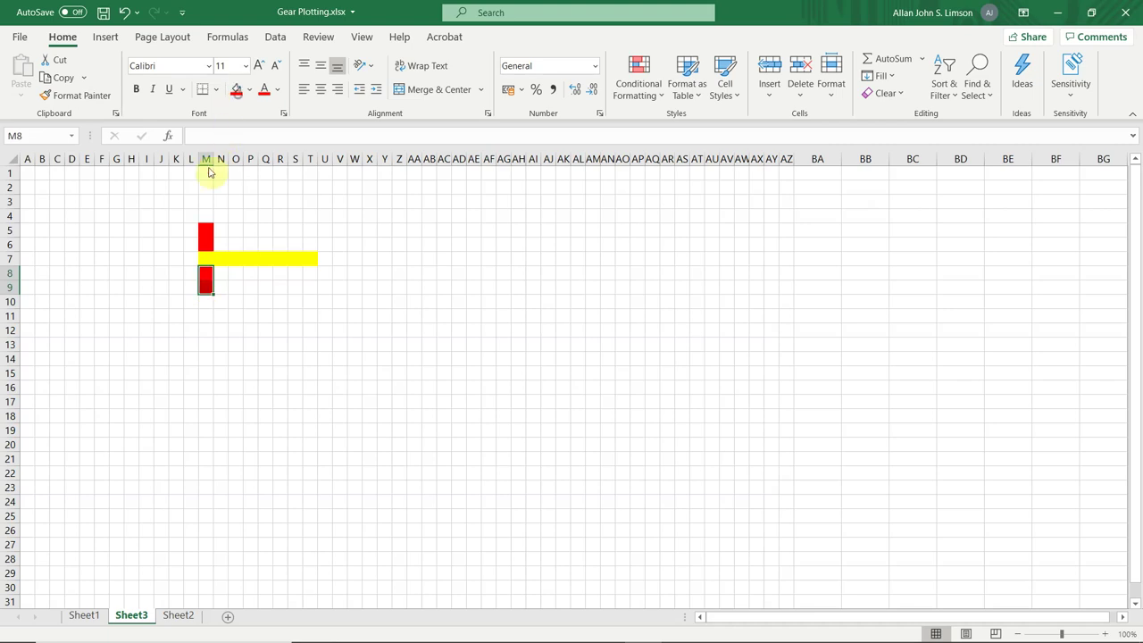
left_click(193, 229)
left_click(237, 89)
left_click(191, 286)
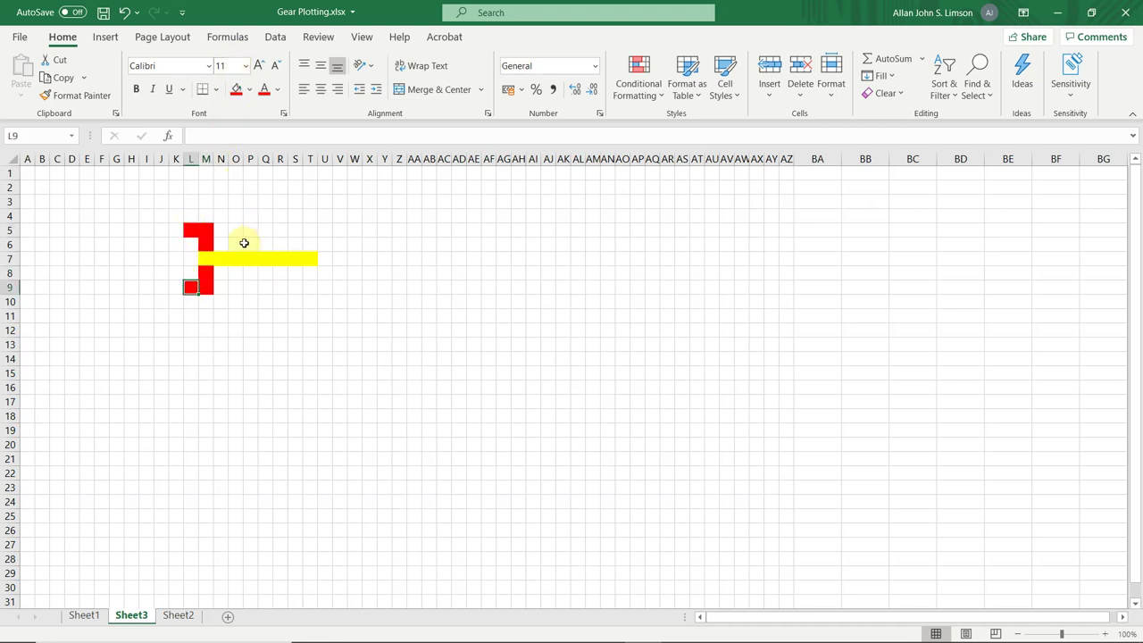
left_click(275, 329)
Fill cells O6 and O8 with orange as the first bearing above and below the shaft
left_click(236, 241)
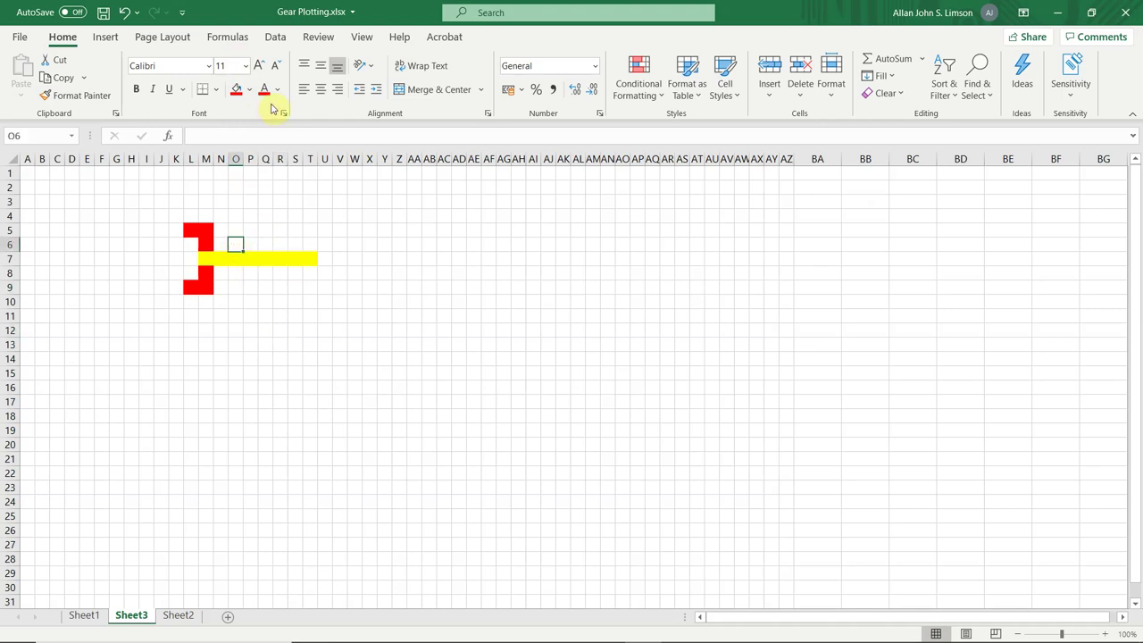
left_click(249, 89)
left_click(260, 227)
left_click(235, 274)
left_click(236, 89)
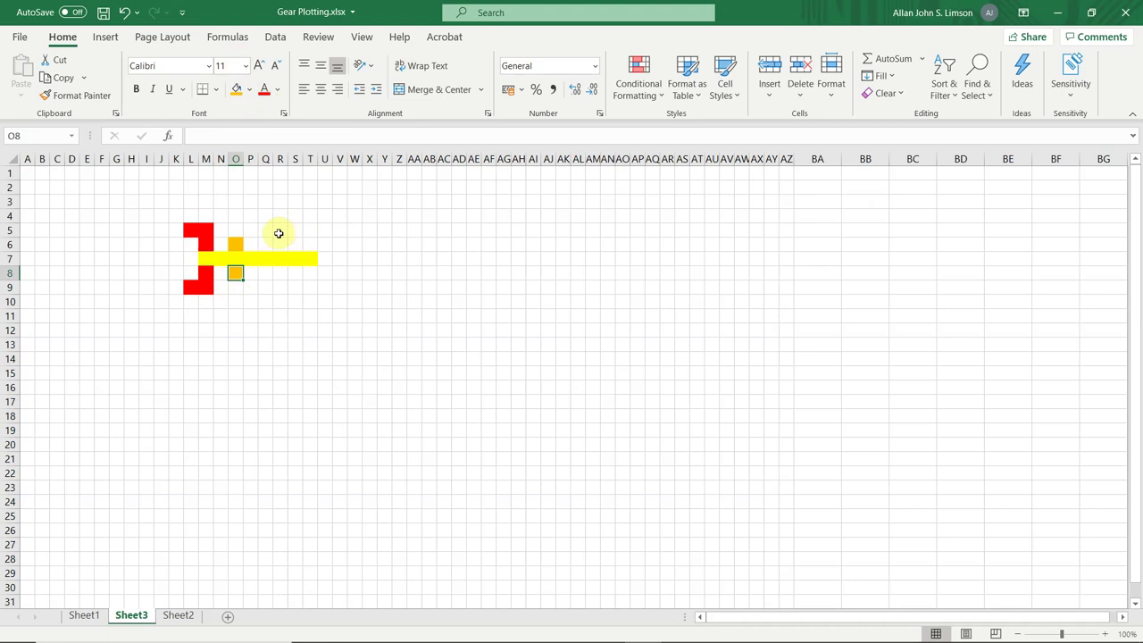
Fill Q5:R6 and Q8:R9 with green to draw the gear around the first shaft
left_click_drag(269, 228, 276, 230)
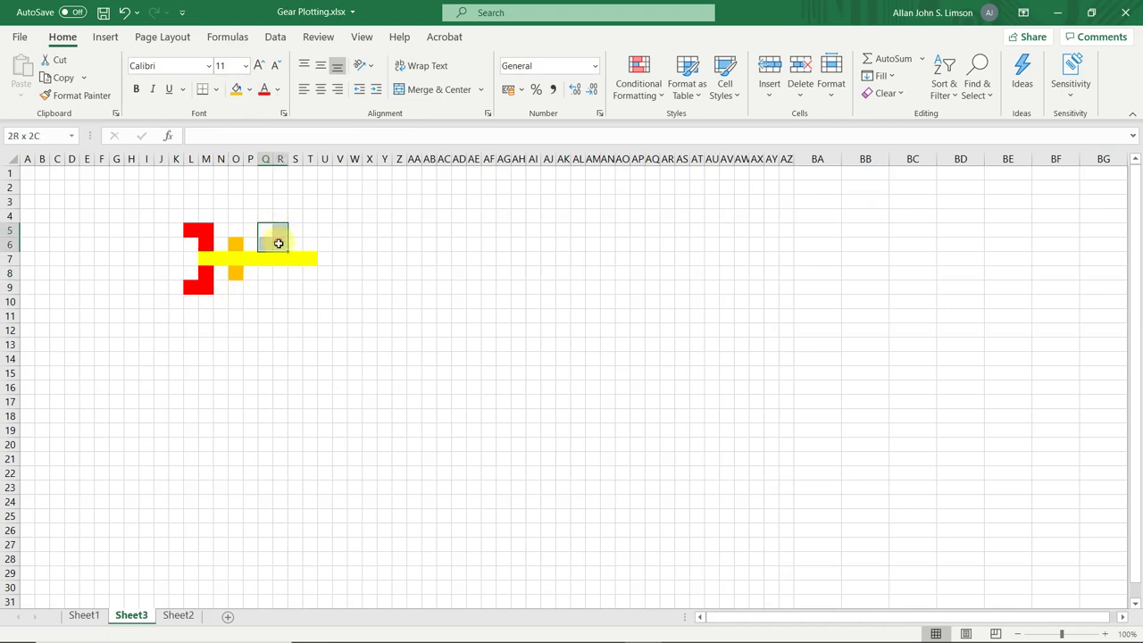
left_click(249, 89)
left_click(336, 128)
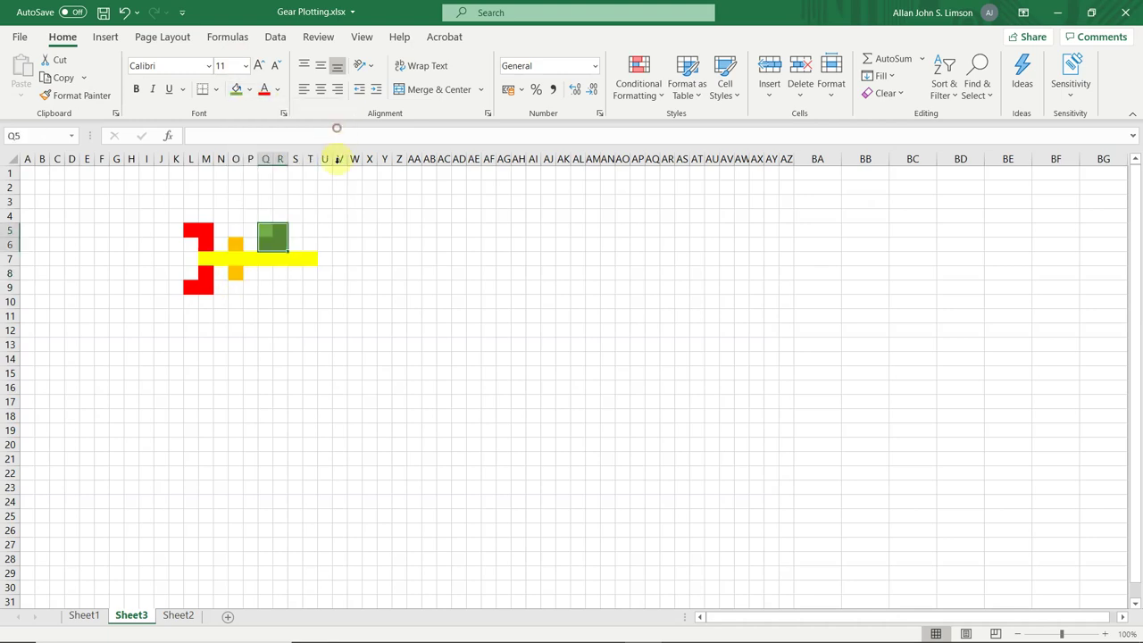
left_click_drag(265, 276, 281, 288)
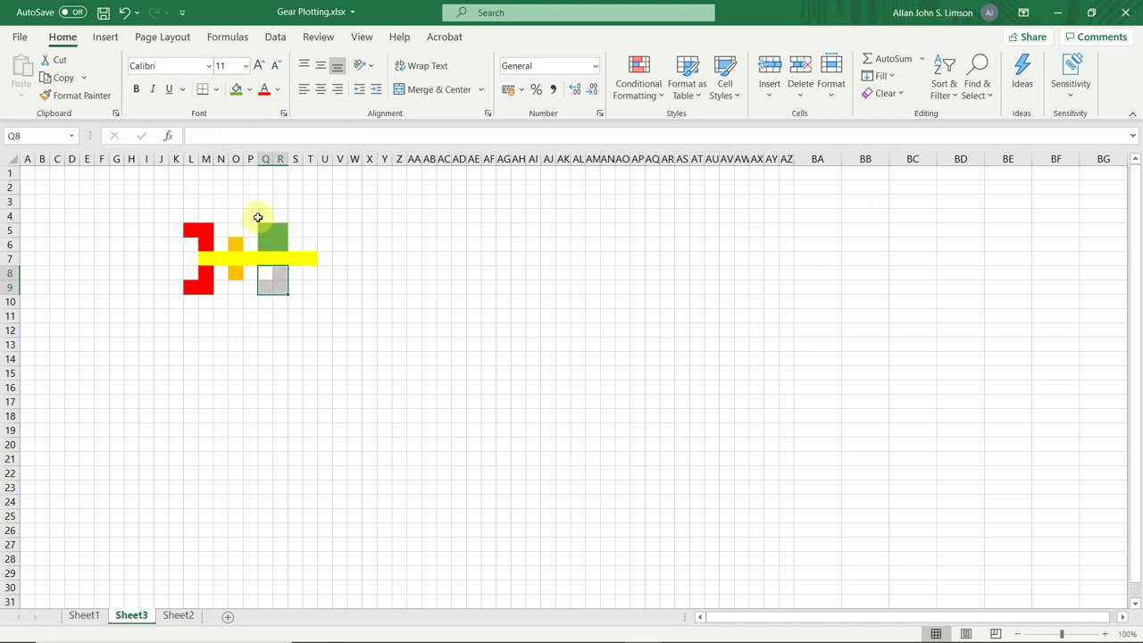
left_click(237, 89)
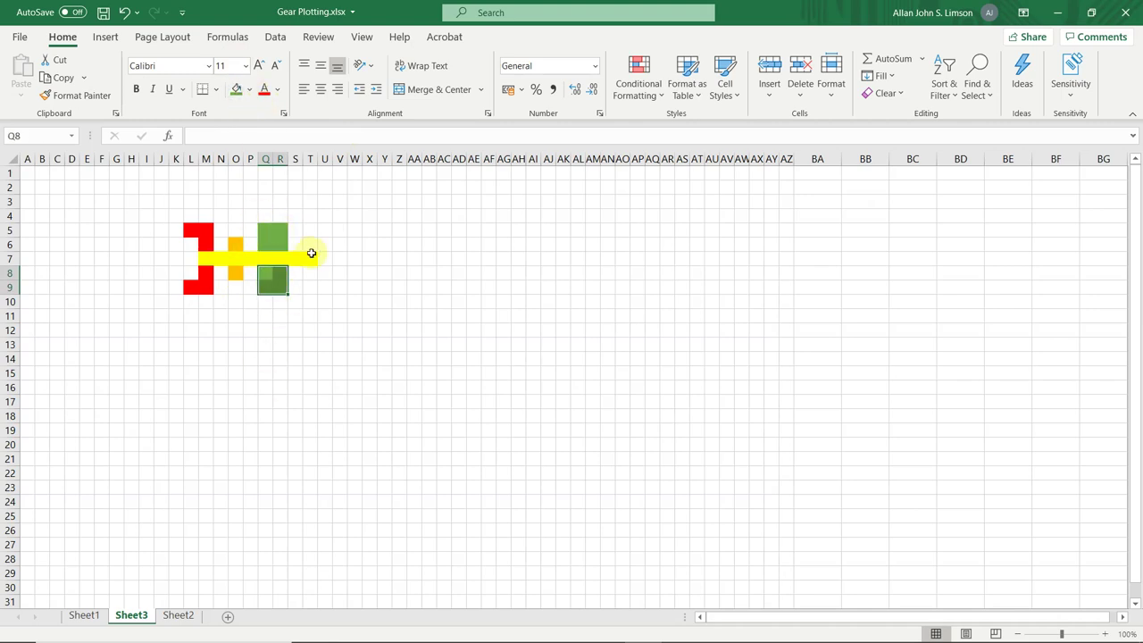
Extend the yellow shaft to W7 and copy the orange bearing cell to W6 and W8 as the second bearing
left_click(312, 258)
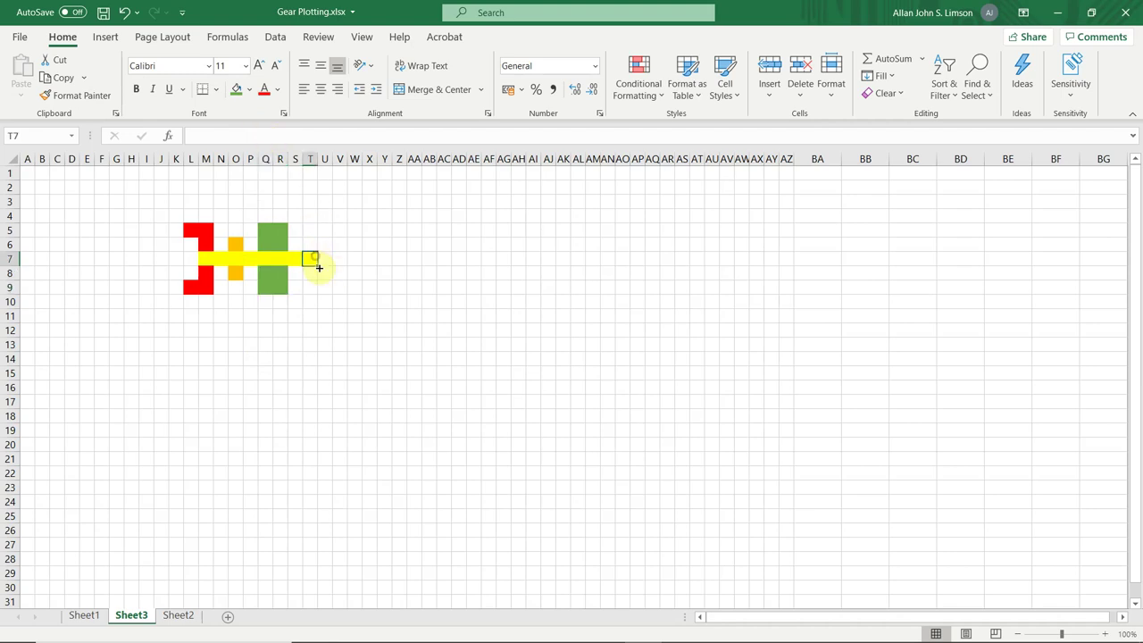
left_click_drag(354, 262, 357, 261)
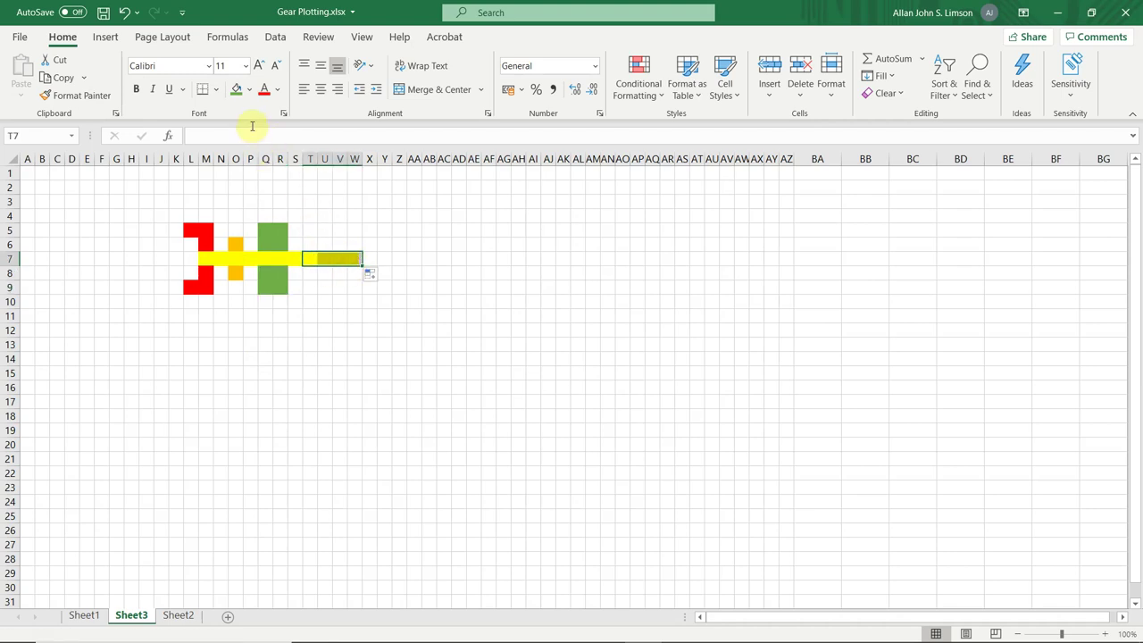
left_click(227, 241)
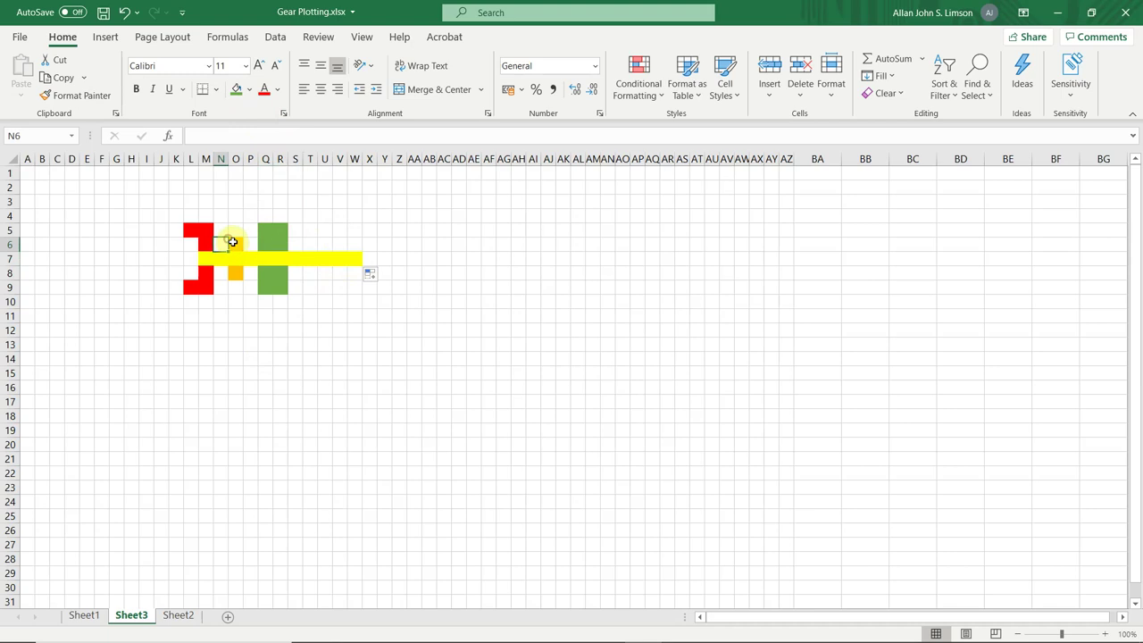
key("ctrl+c")
left_click(352, 244)
key("ctrl+v")
left_click(353, 273)
key("ctrl+v")
left_click(328, 344)
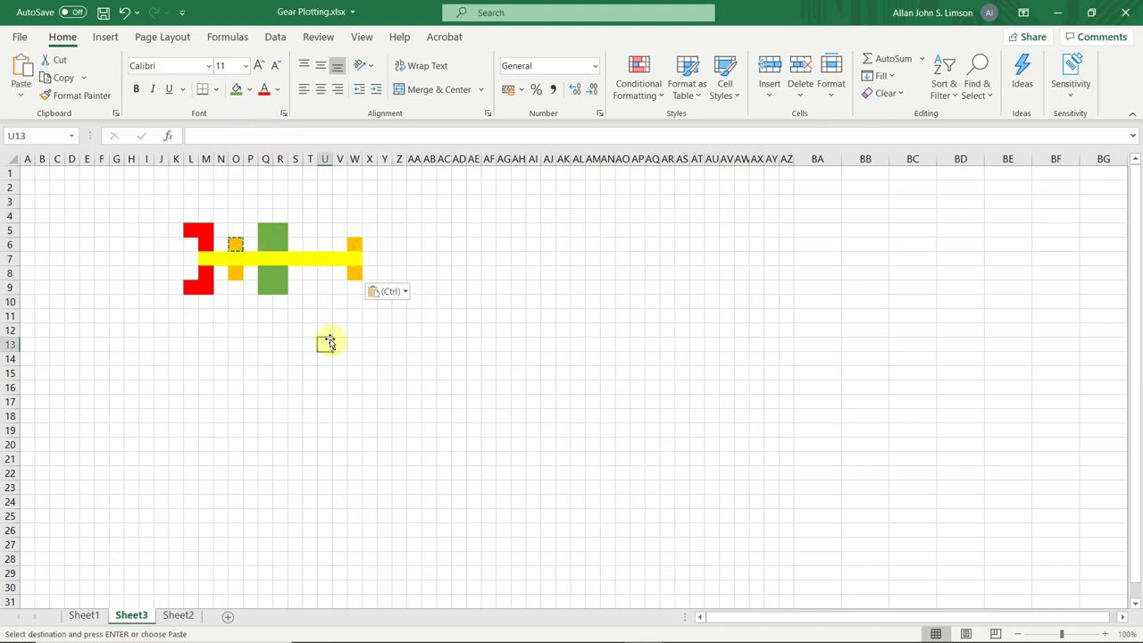
left_click(370, 319)
Fill cells Q10:R10 with purple as the gear mesh below the first gear
left_click(269, 302)
left_click_drag(272, 303, 279, 298)
left_click(249, 89)
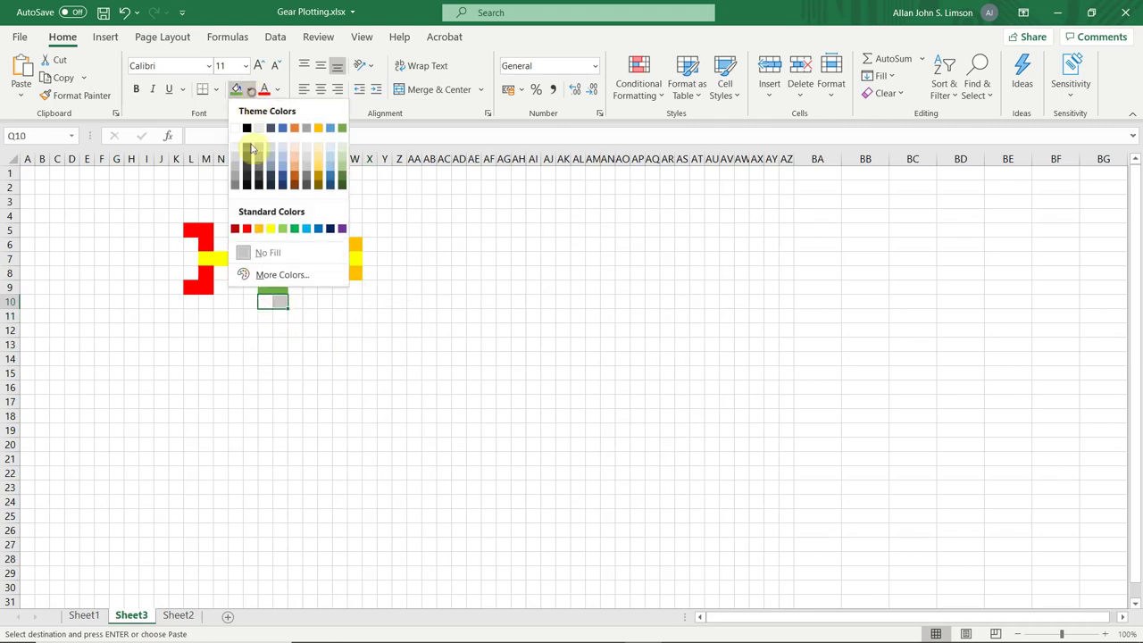
left_click(340, 230)
left_click(354, 373)
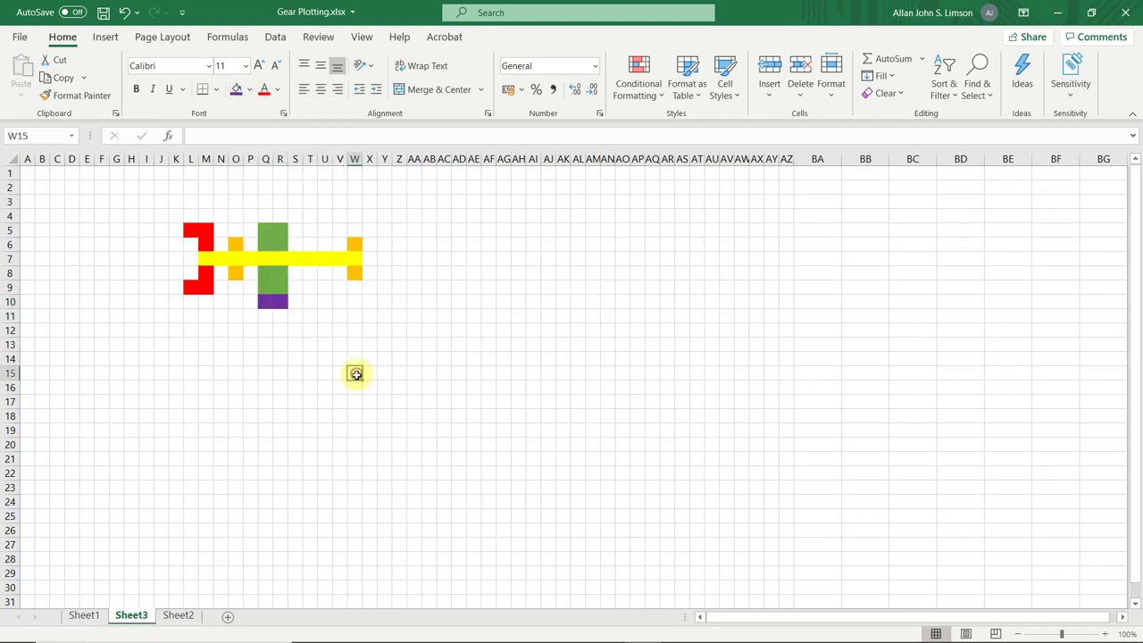
Copy the yellow shaft cells M7:W7 to M12:W12 as the second shaft
left_click_drag(208, 257, 357, 260)
key("ctrl+c")
left_click_drag(204, 332, 355, 332)
key("ctrl+v")
Copy the green gear cells Q9:R9 to Q11:R11 and Q13:R13 to draw the mating gear on the second shaft
left_click(273, 286)
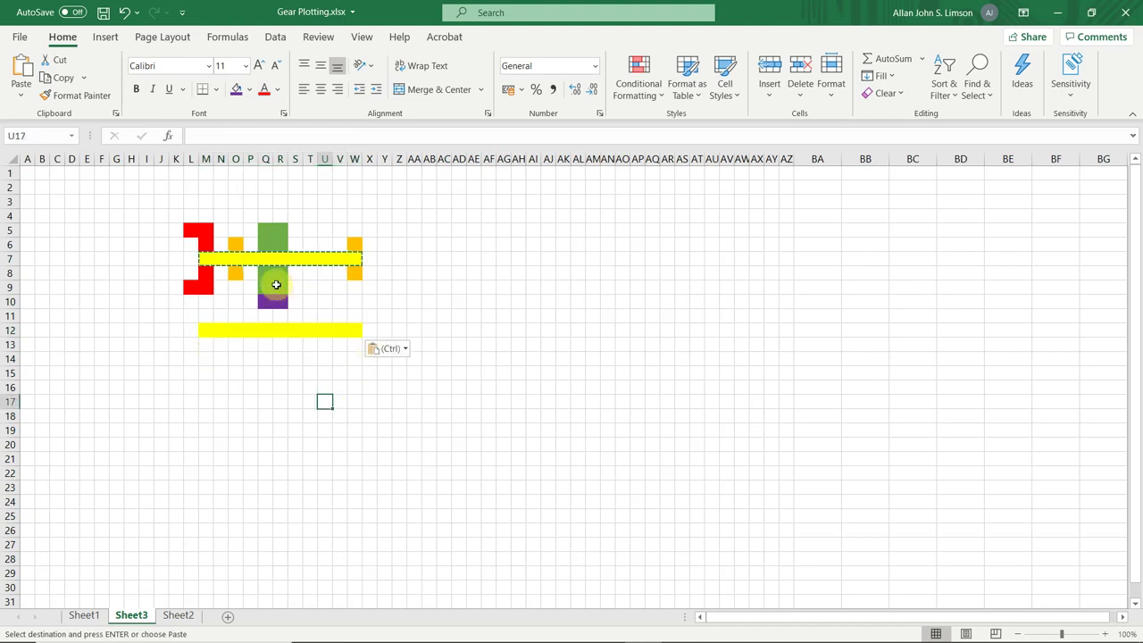
key("ctrl+c")
left_click_drag(266, 316, 277, 343)
key("ctrl+v")
key("ctrl+v")
left_click(280, 373)
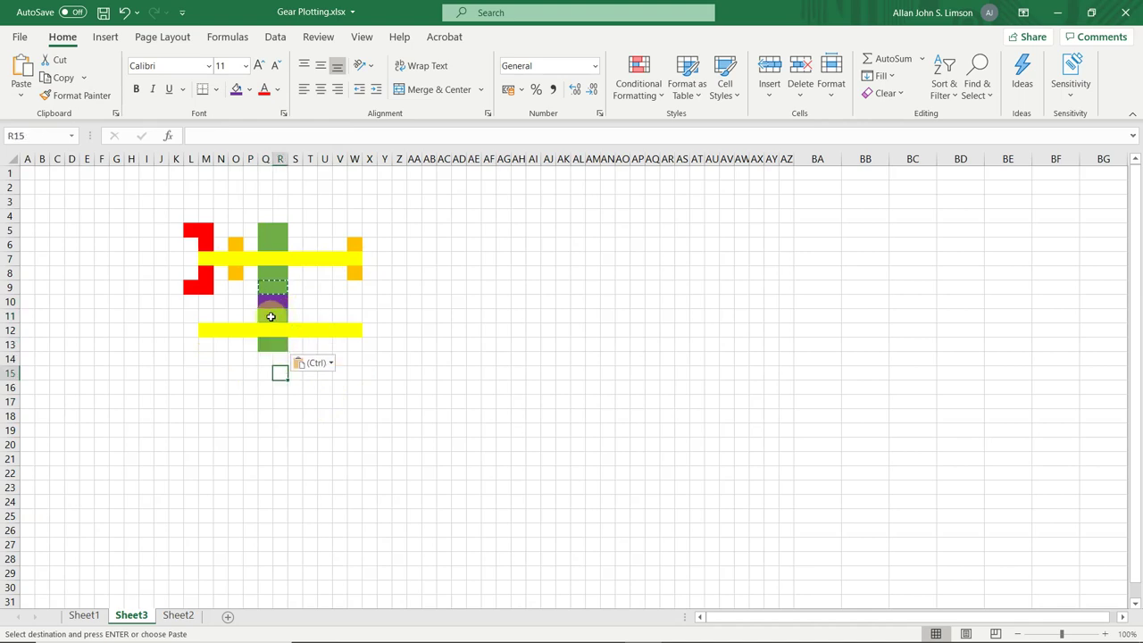
Copy the first gear block Q5:R9 to T10:U14 as the third gear, on the second shaft
left_click(265, 230)
left_click(265, 276)
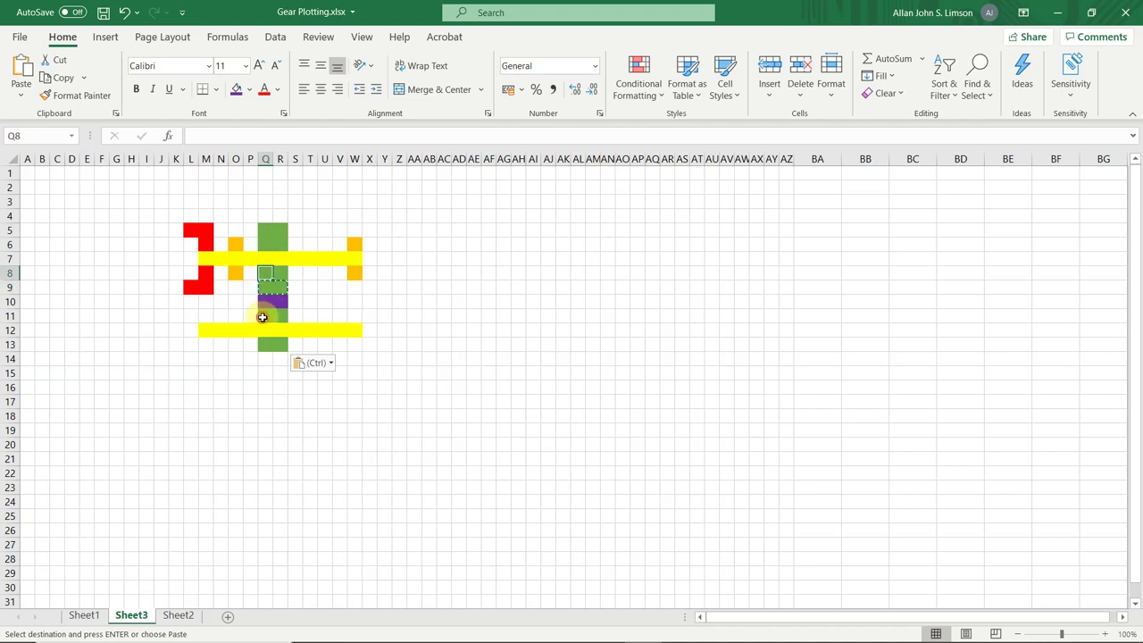
left_click(264, 415)
left_click_drag(277, 236, 271, 283)
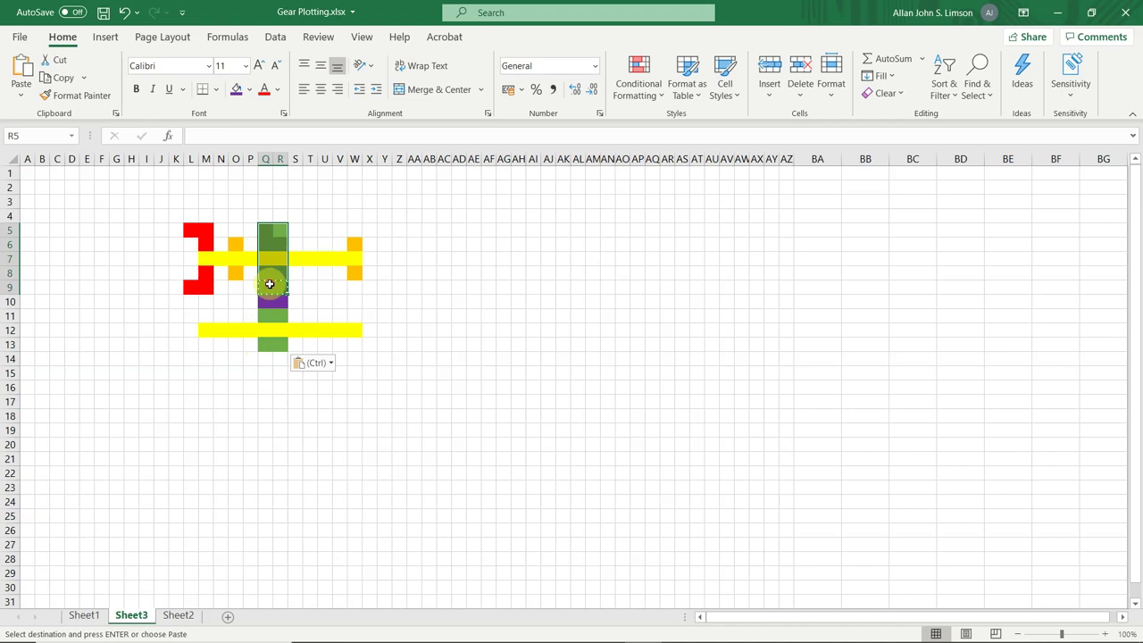
key("ctrl+c")
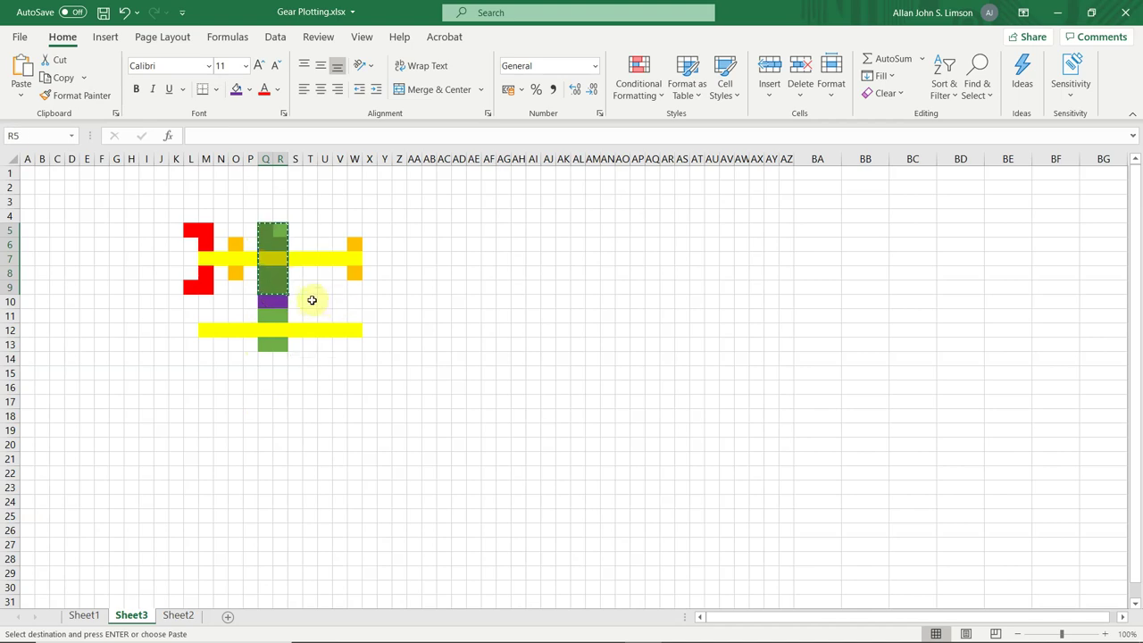
left_click(311, 301)
key("ctrl+v")
Copy the bearing cells W6:W8 to W11:W13 and O11:O13 as the second shaft's two bearings
left_click_drag(355, 243, 354, 270)
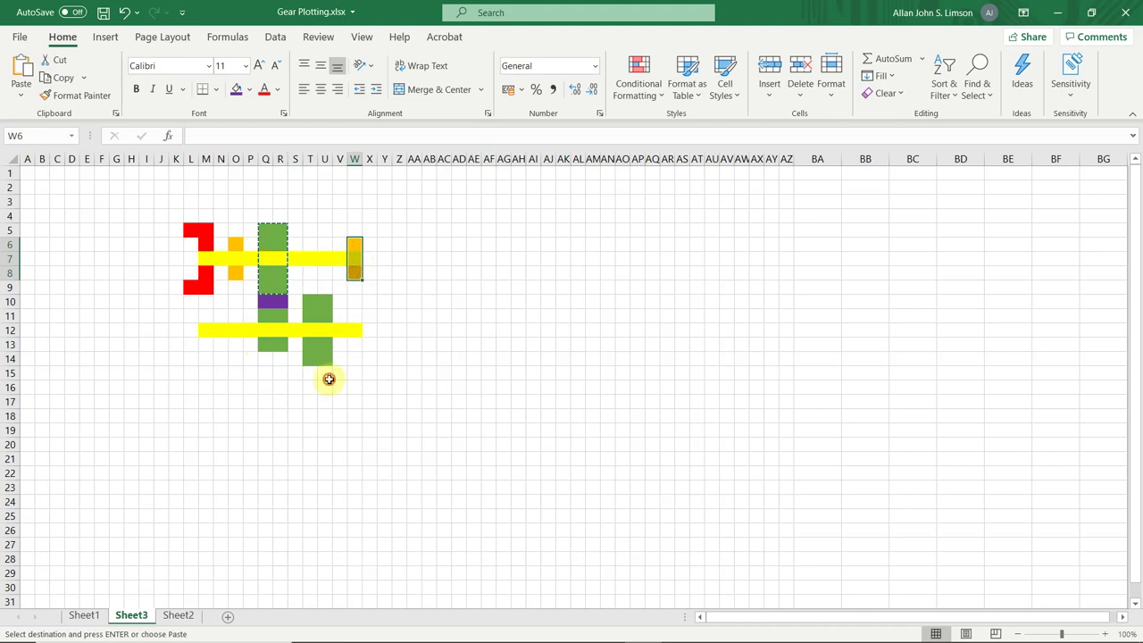
key("ctrl+c")
left_click_drag(329, 379, 359, 312)
left_click(357, 318)
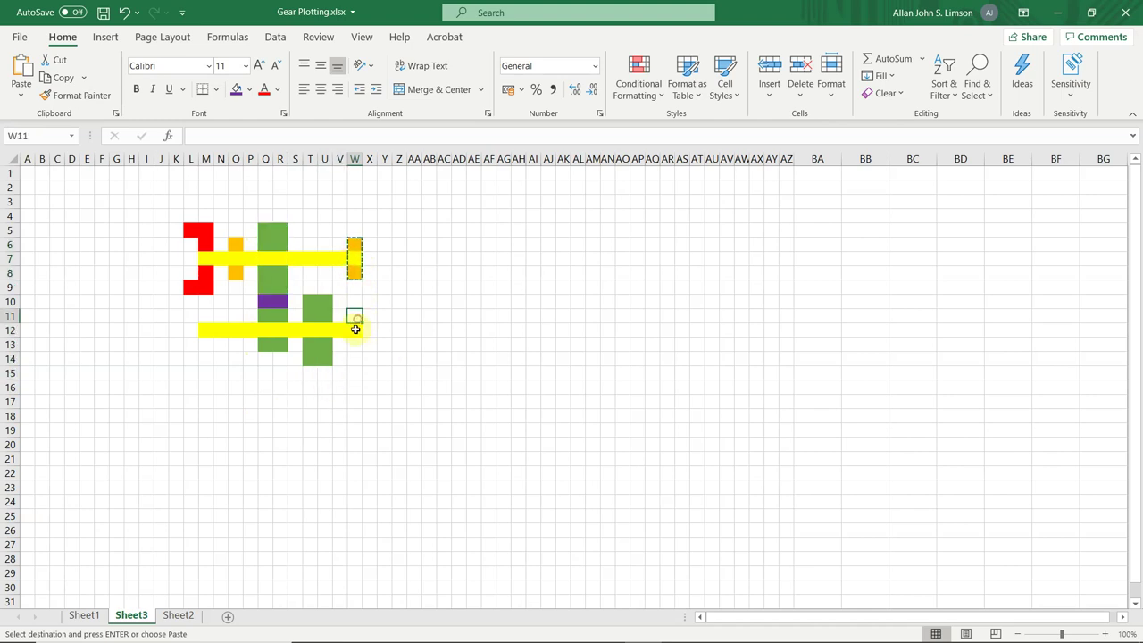
key("ctrl+v")
left_click(235, 316)
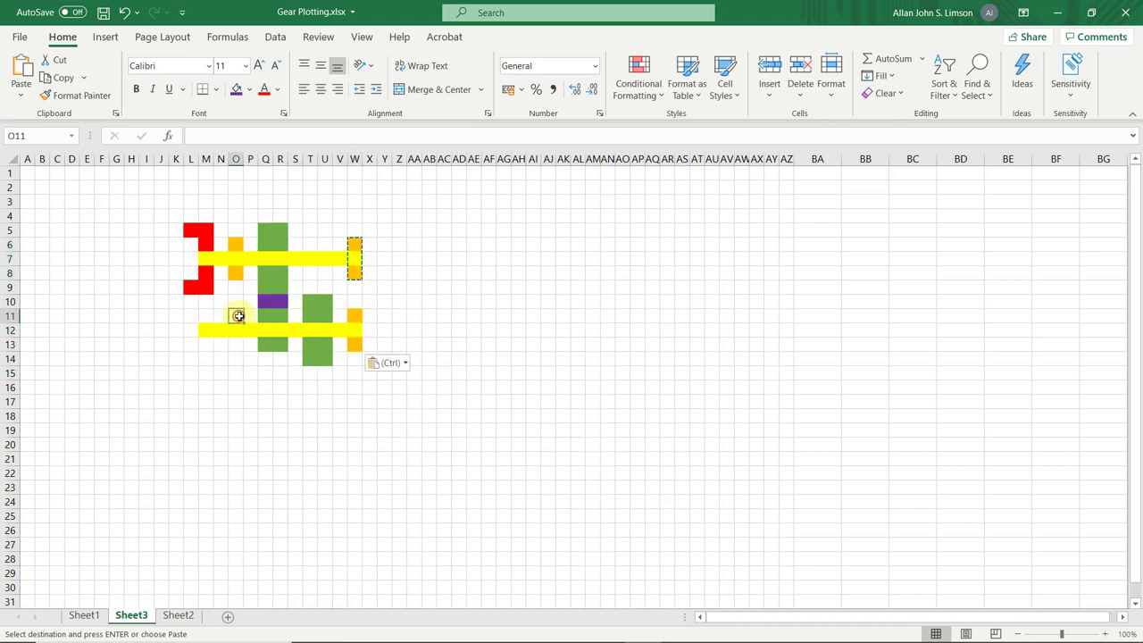
key("ctrl+v")
Clear the yellow cells M12:N12 so the second shaft starts at its bearing in column O
left_click(221, 346)
left_click_drag(226, 352, 227, 319)
left_click(250, 416)
left_click(272, 302)
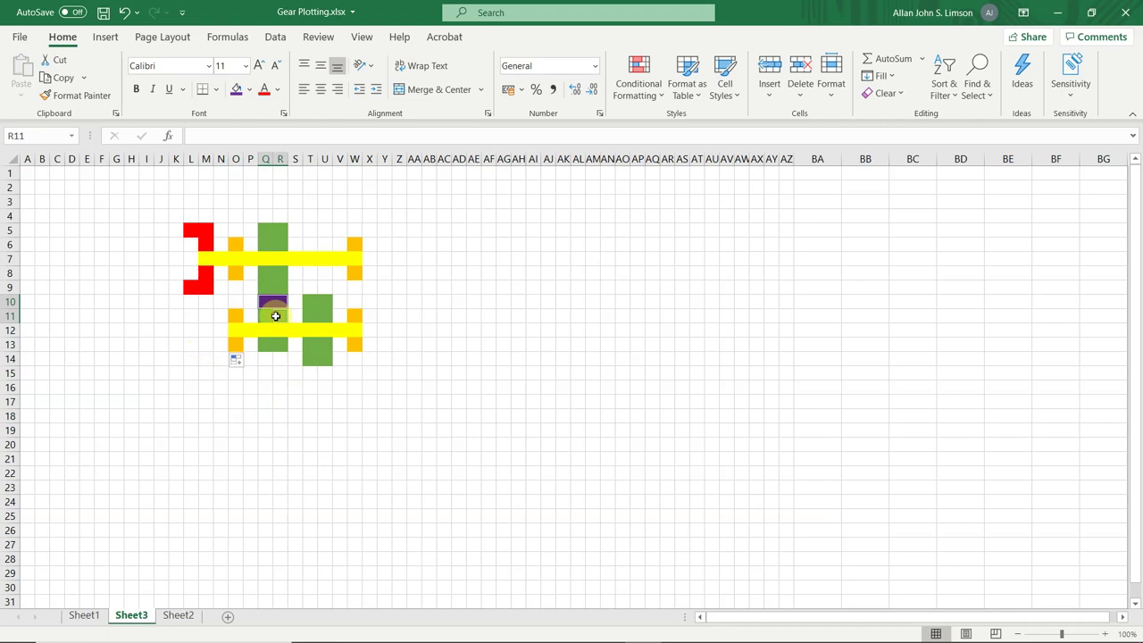
left_click_drag(279, 333, 272, 364)
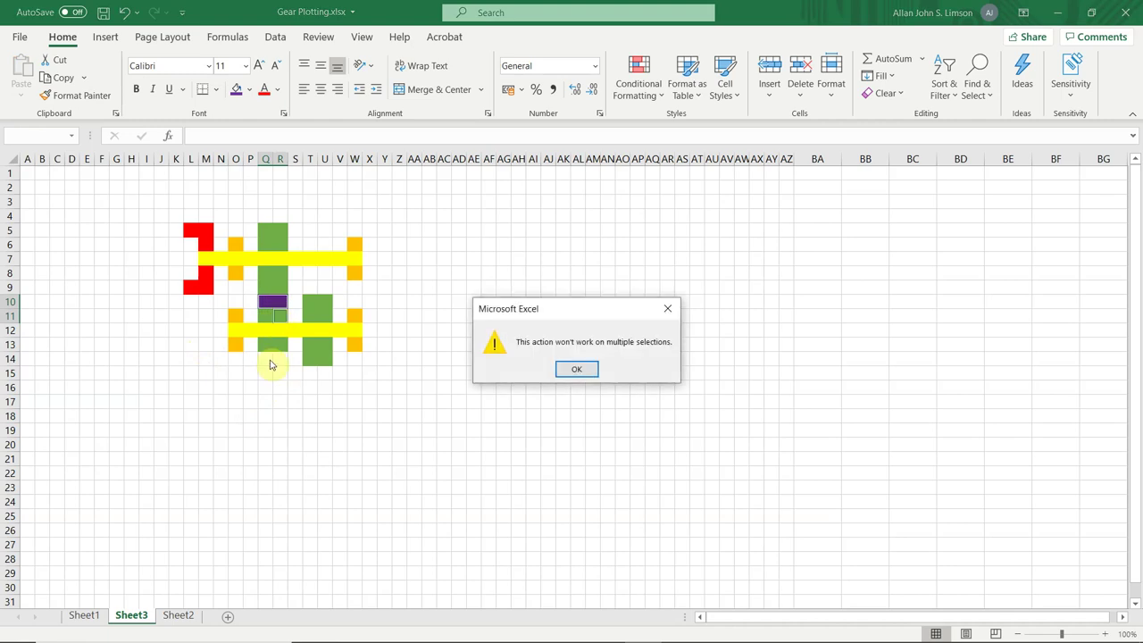
left_click(671, 314)
left_click_drag(324, 330, 327, 382, "ctrl")
key("Return")
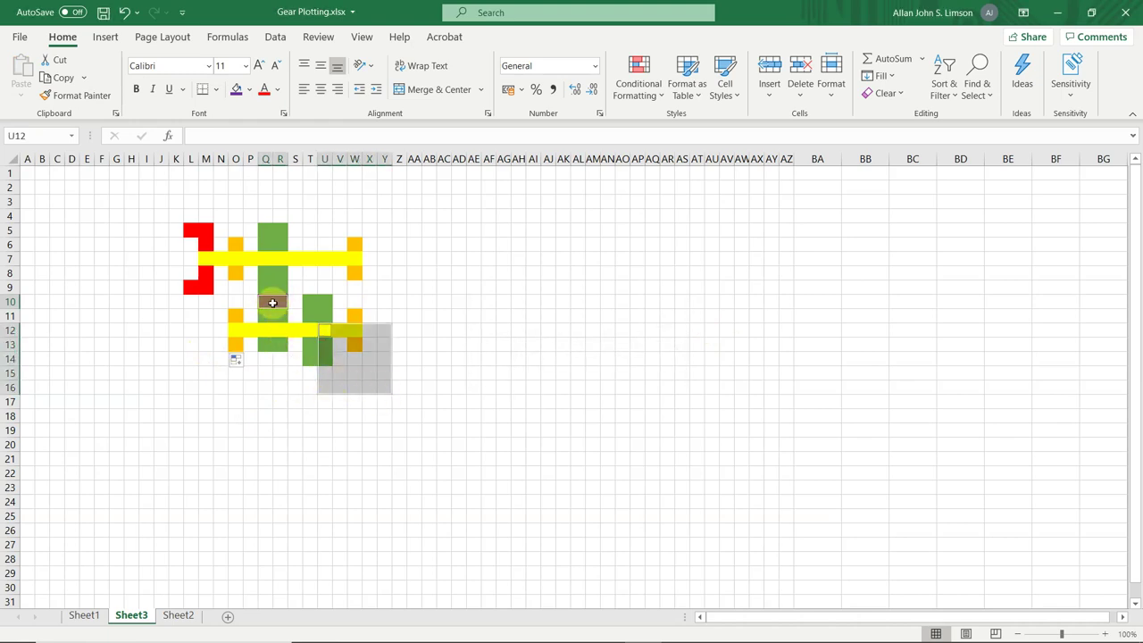
Copy the purple gear mesh Q10:R10 to T15:U15, below the third gear
left_click(266, 302)
key("ctrl+c")
left_click(315, 373)
key("ctrl+v")
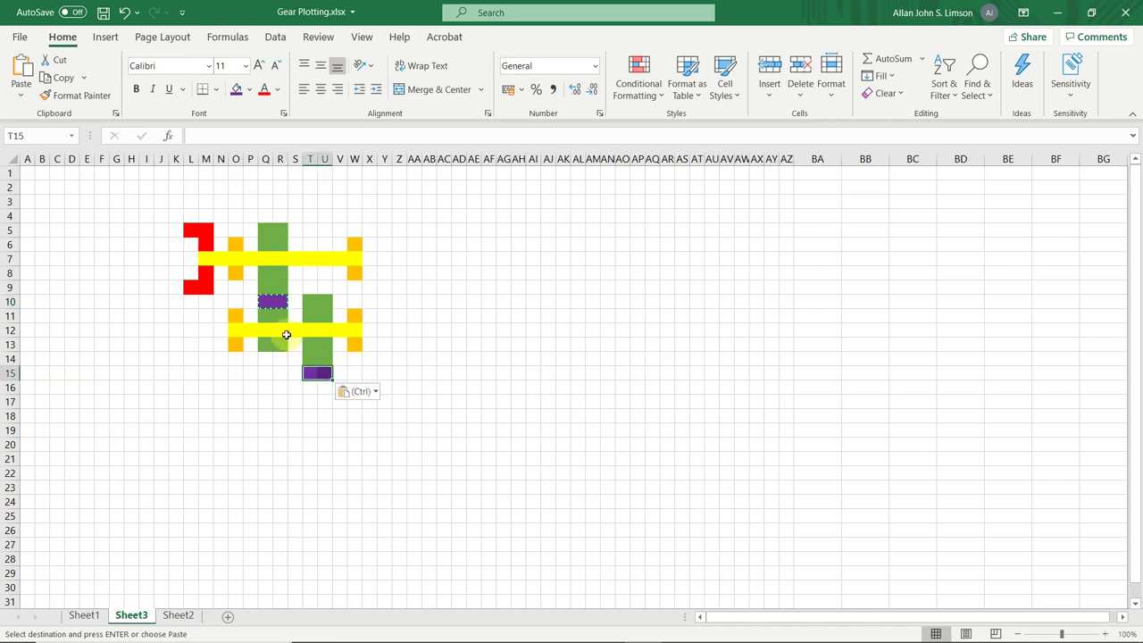
Copy the small gear block Q11:R13 to T16:U18 as the fourth gear, below the second mesh
left_click_drag(265, 314, 278, 345)
key("ctrl+c")
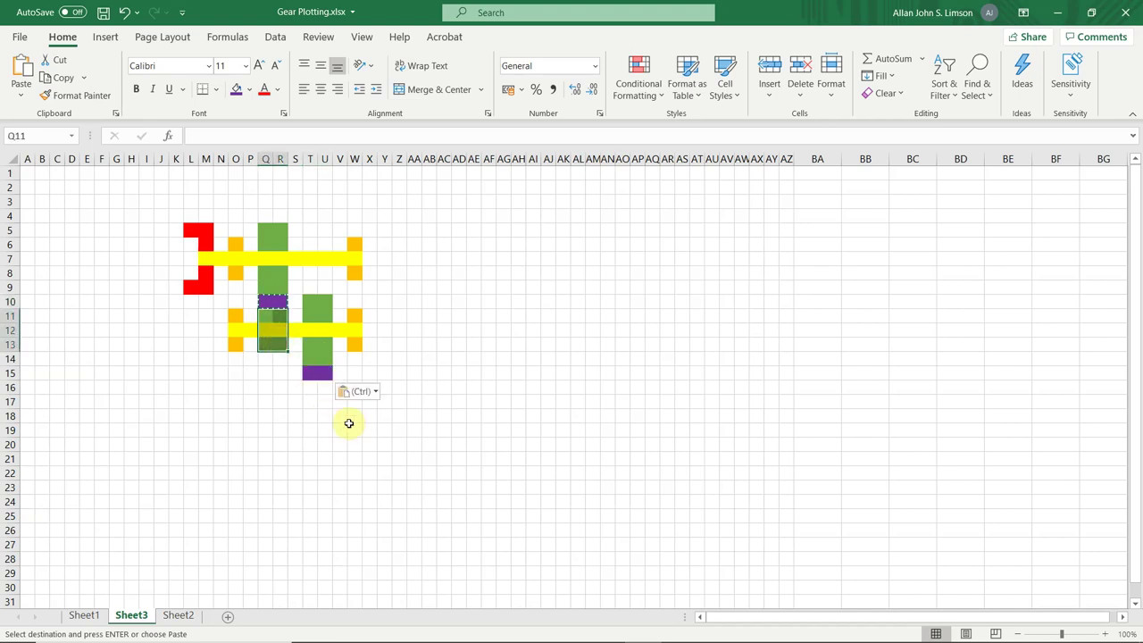
left_click(313, 387)
key("ctrl+v")
left_click(421, 445)
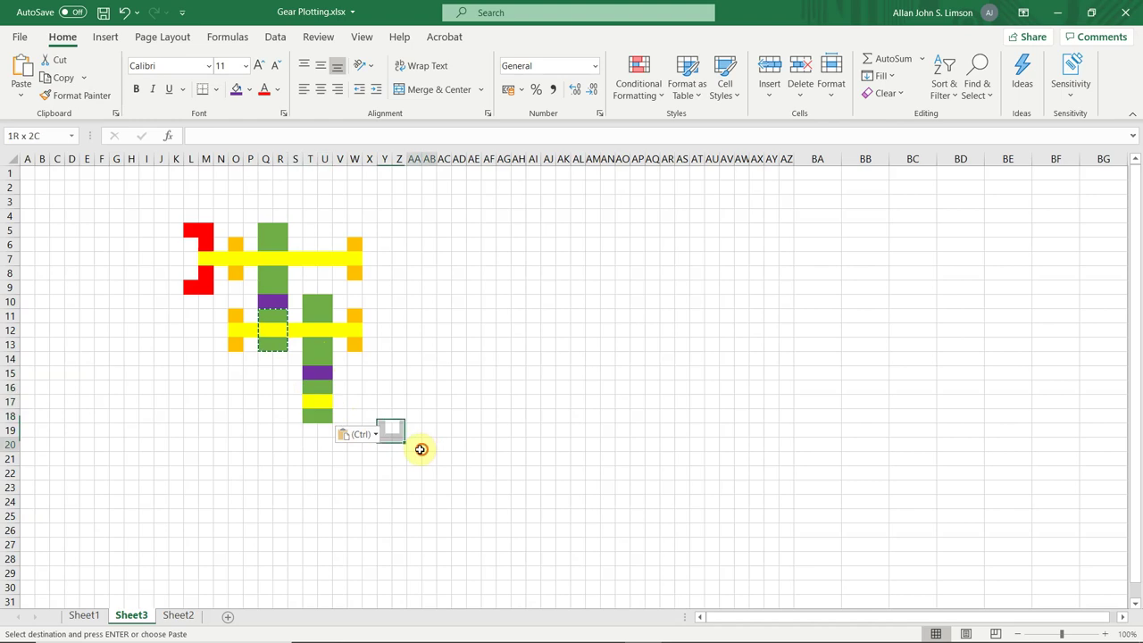
Copy the yellow shaft O12:W12 to row 17, starting at O17, as the third shaft
left_click_drag(239, 332, 345, 329)
key("ctrl+c")
left_click(237, 402)
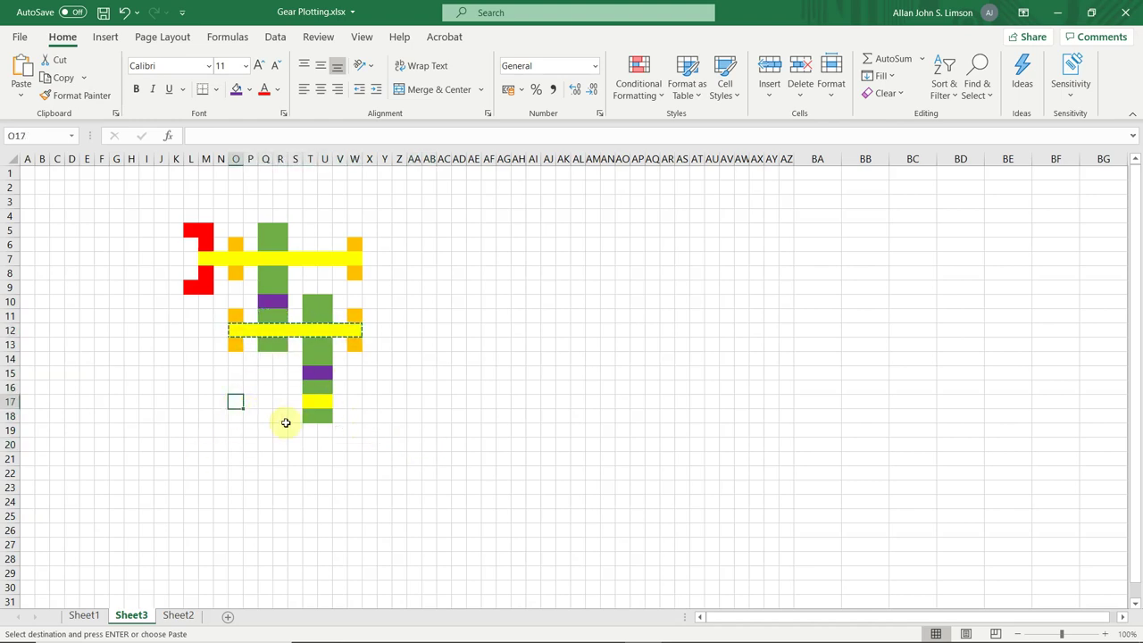
key("ctrl+v")
Copy the bearing cells W11:W13 to W16:W18 and P16:P18, and make the third shaft run from P17 to X17
left_click_drag(354, 317, 355, 343)
key("ctrl+c")
left_click(354, 387)
key("ctrl+v")
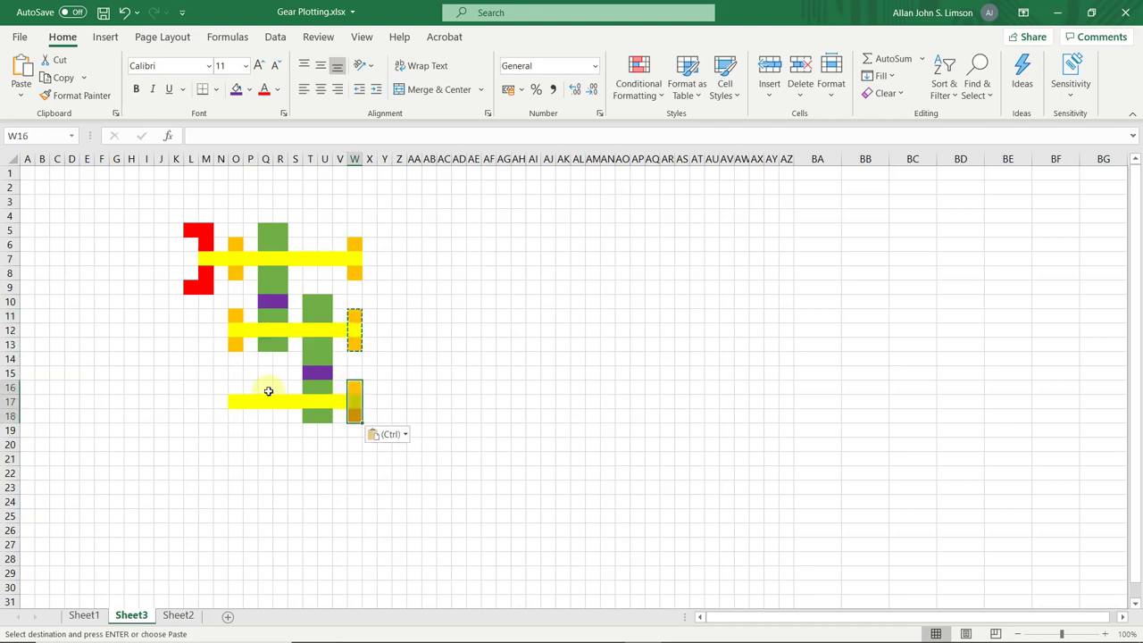
left_click(249, 387)
key("Return")
left_click(354, 406)
left_click_drag(360, 408, 379, 408)
Copy the red coupling column M5:M9 to Y15:Y19 at the end of the third shaft
left_click_drag(208, 259, 208, 288)
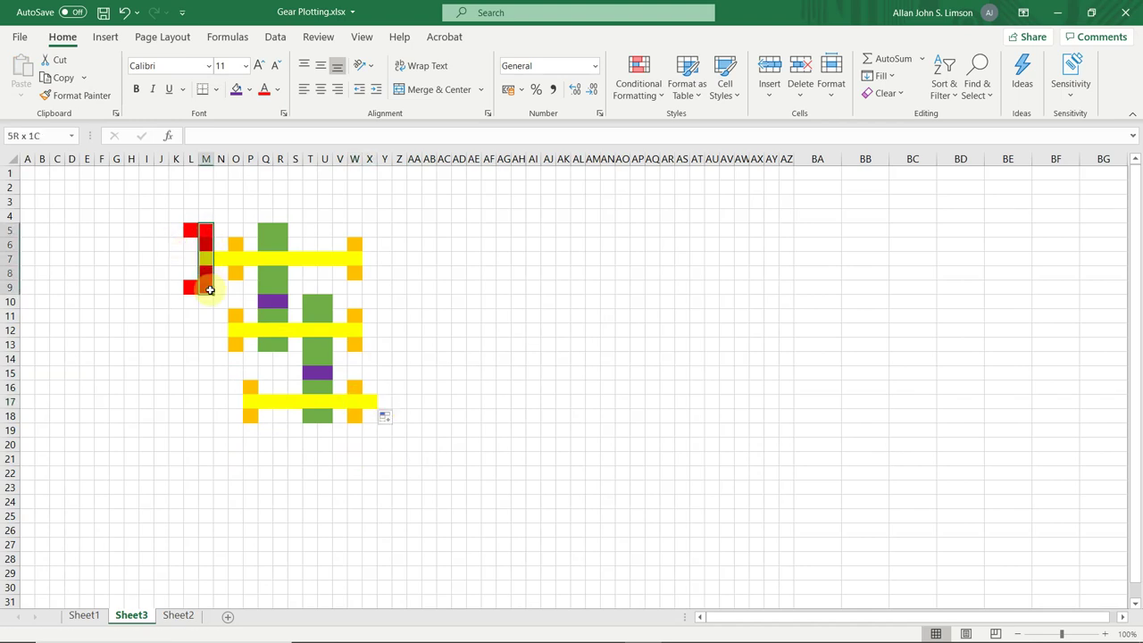
key("ctrl+c")
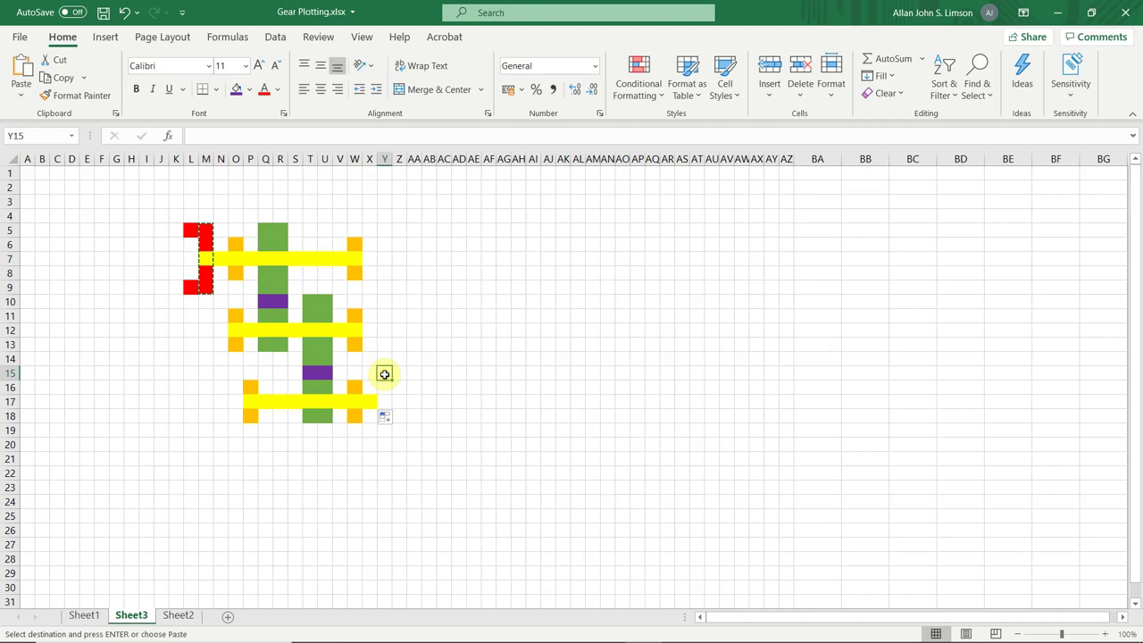
left_click(382, 373)
key("ctrl+v")
Copy the red cell Y15 to Z15 and Z19 to complete the output coupling's bracket shape
left_click(382, 372)
key("ctrl+c")
key("ctrl+v")
left_click(399, 430)
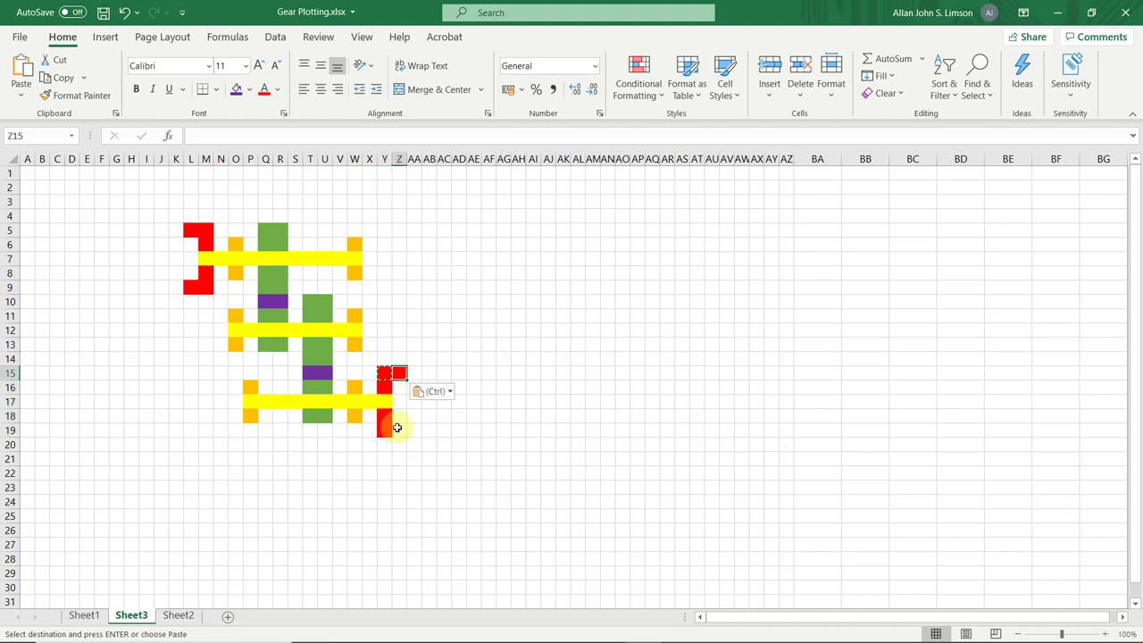
key("ctrl+v")
left_click(430, 474)
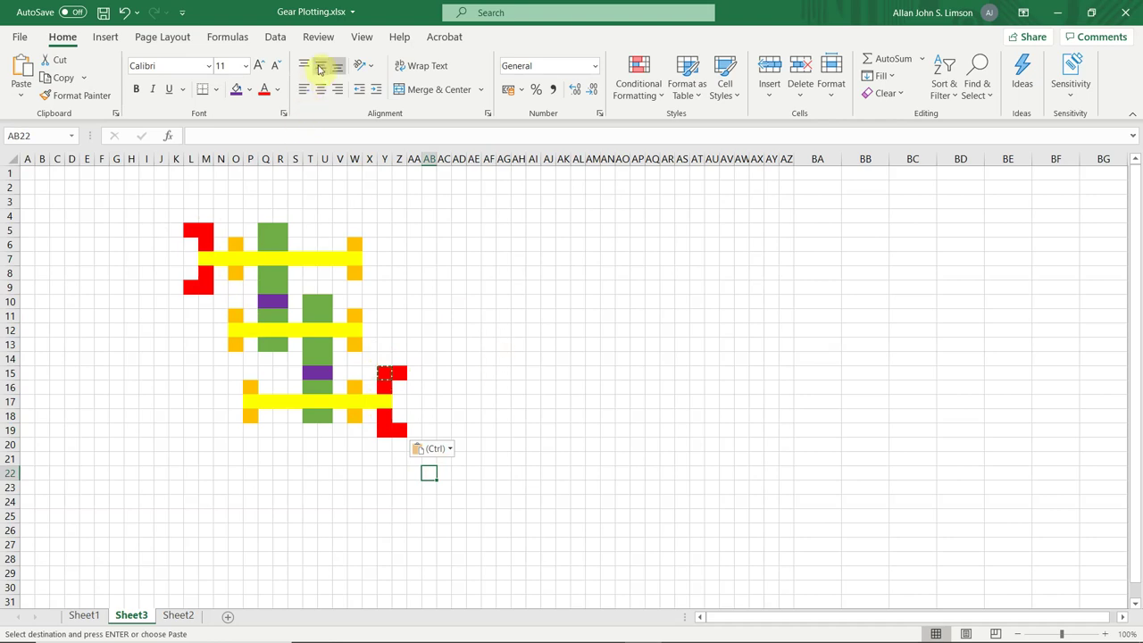
Turn off the gridlines on the schematic sheet
left_click(360, 37)
left_click(189, 91)
left_click(435, 312)
left_click(460, 459)
key("Escape")
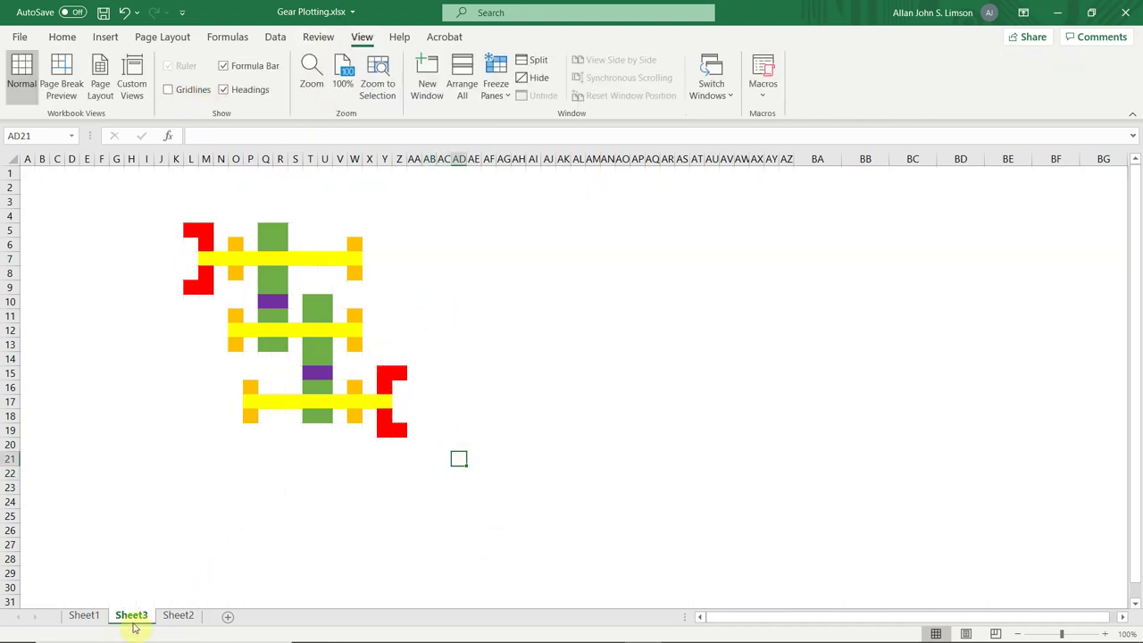
Examine the component labels, gear data and colour legend of the finished Gear Box Schematic on Sheet1
left_click(94, 615)
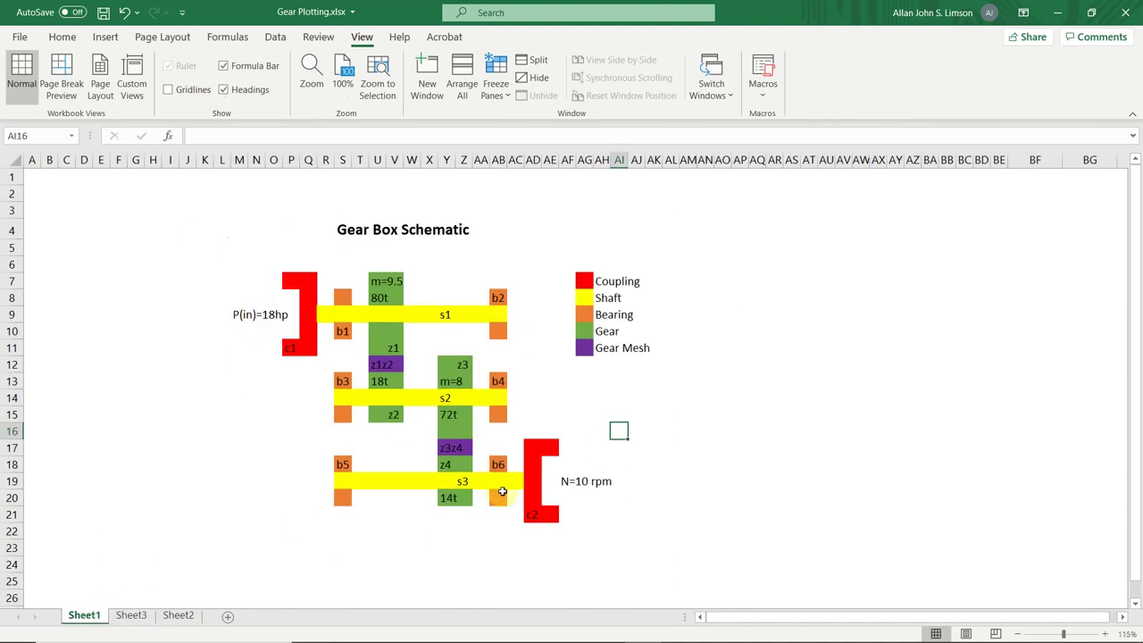
left_click(291, 347)
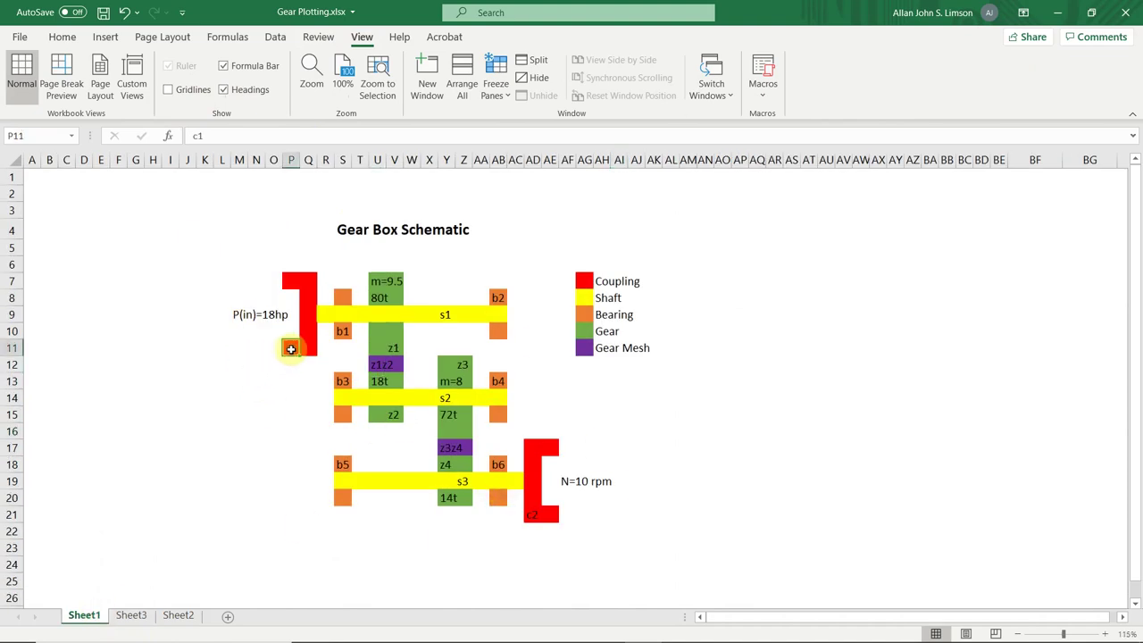
left_click(342, 330)
left_click(385, 280)
left_click(377, 297)
left_click(578, 284)
left_click(658, 297)
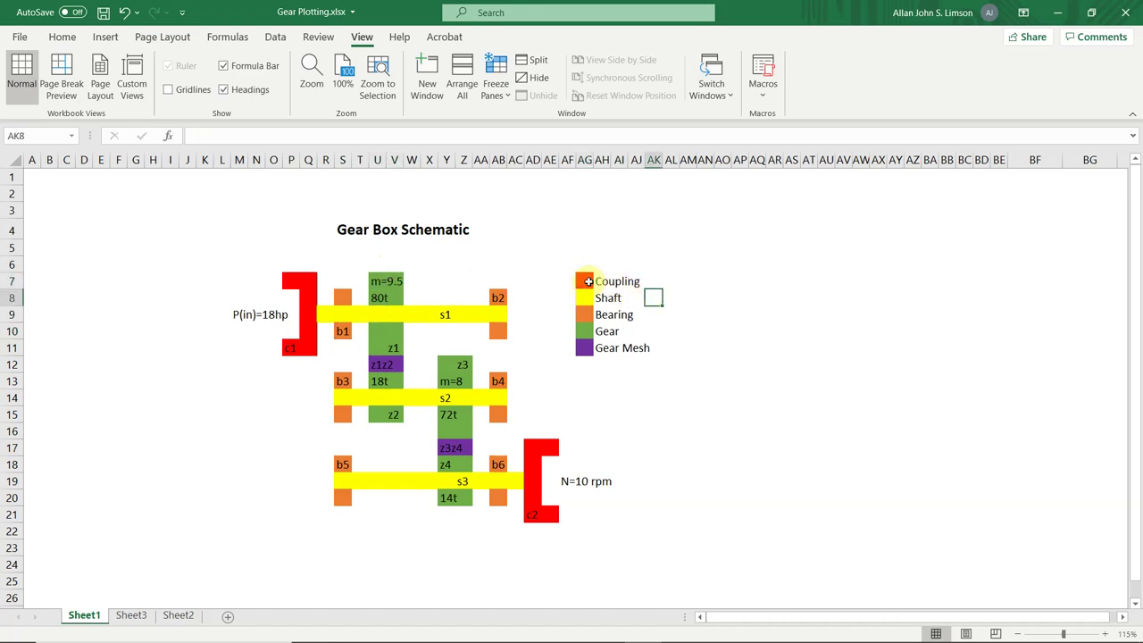
left_click(607, 282)
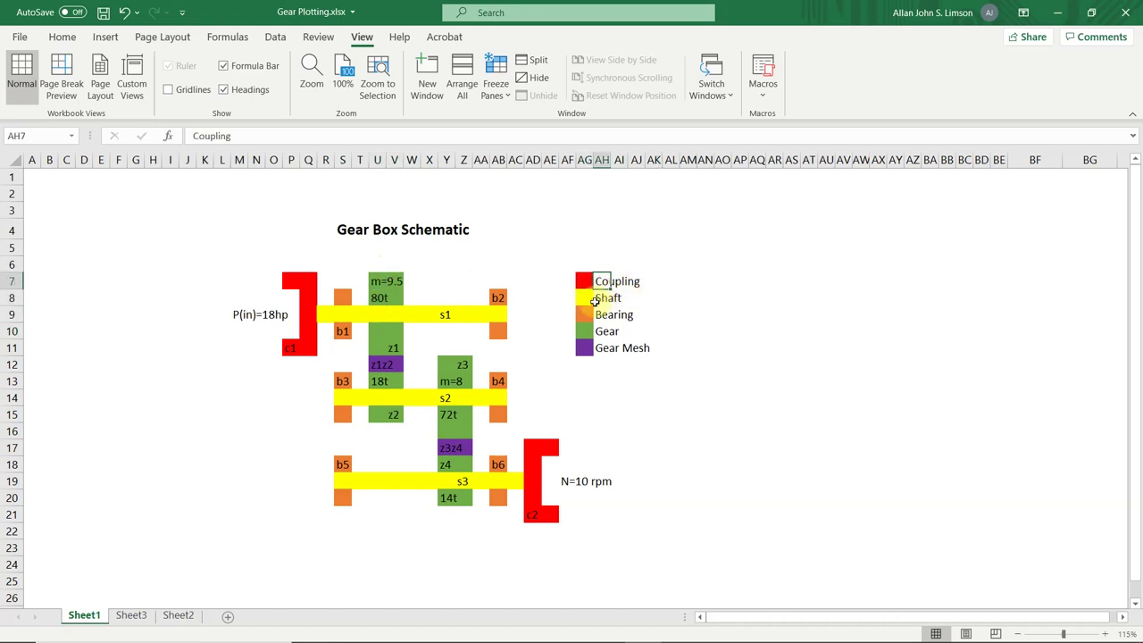
left_click(585, 314)
left_click(620, 314)
left_click(582, 331)
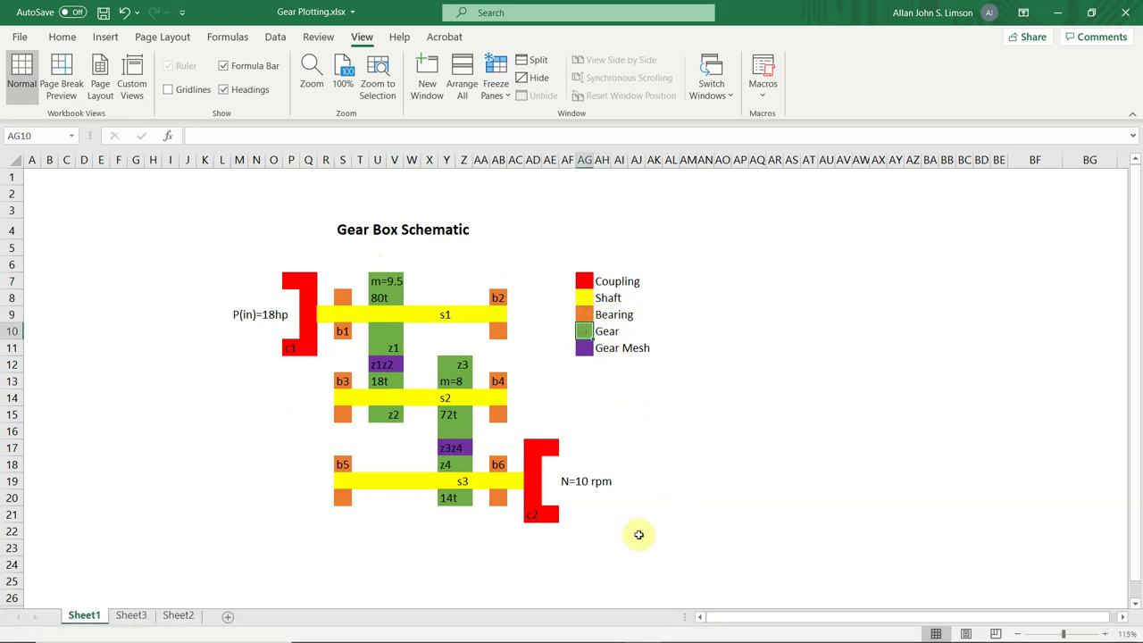
left_click(584, 347)
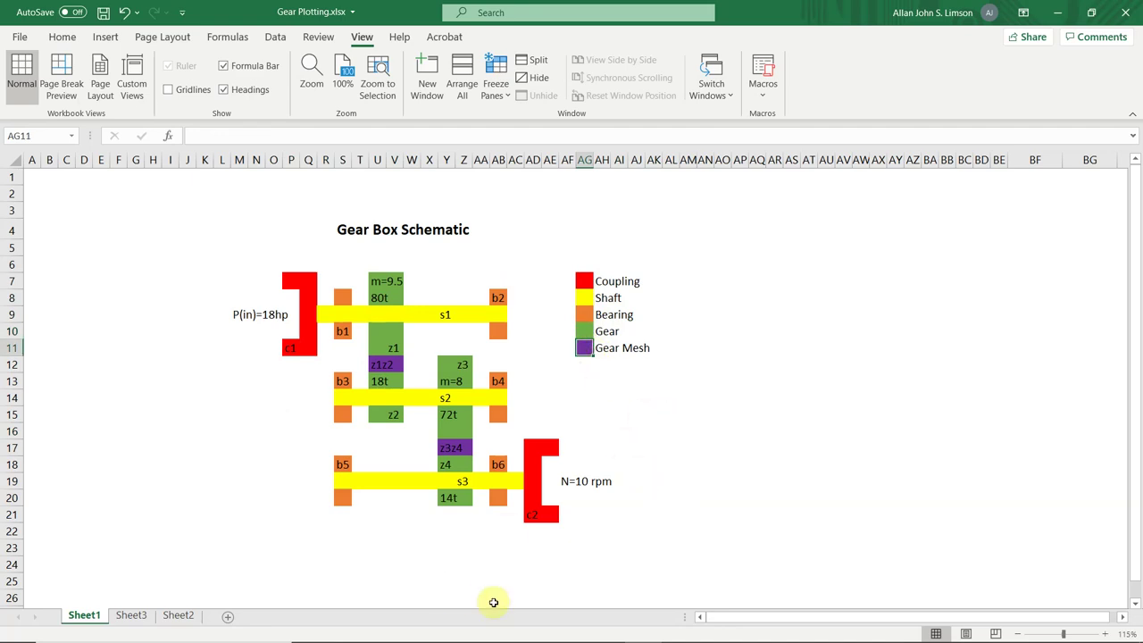
Examine the input power and output speed noted beside the two couplings
left_click(228, 318)
left_click_drag(241, 318, 286, 311)
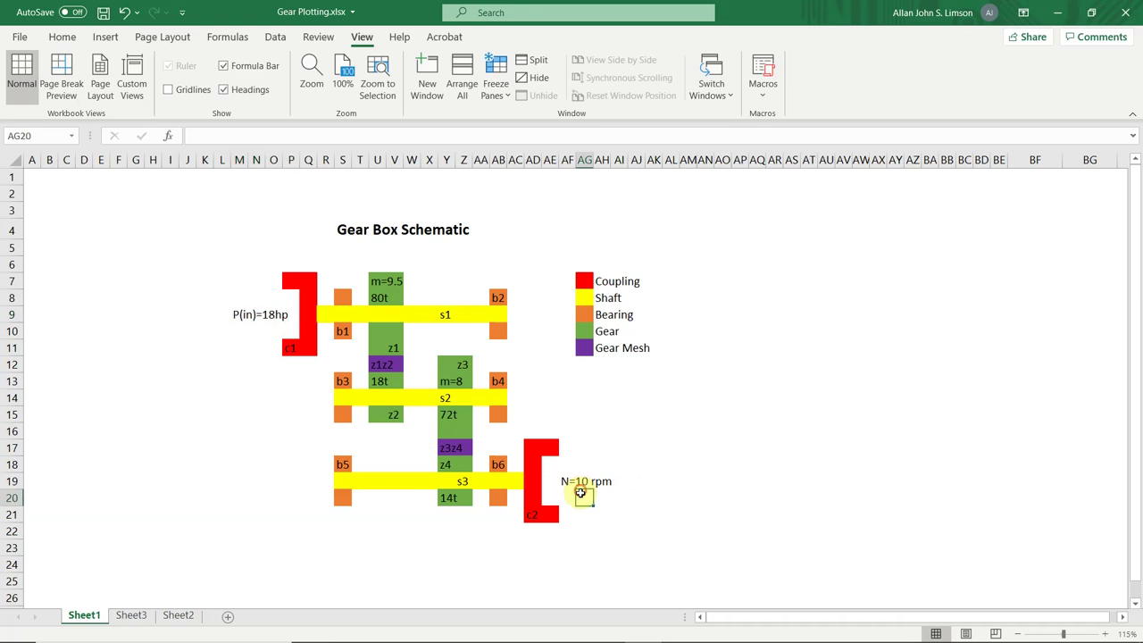
left_click_drag(564, 481, 598, 483)
left_click(600, 530)
left_click(599, 516)
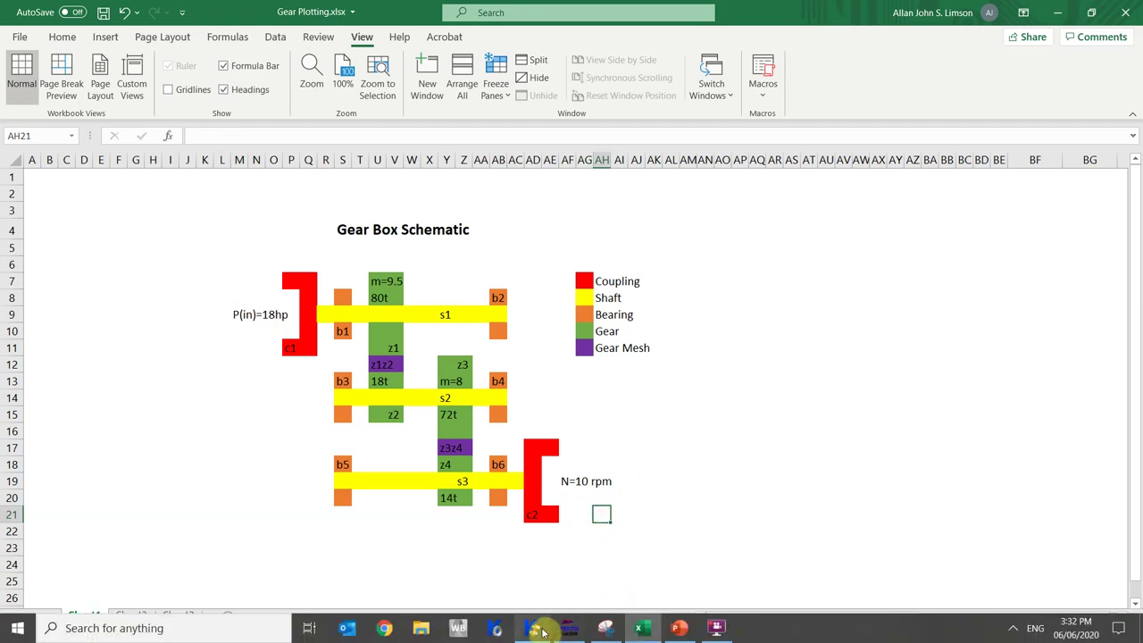
Switch to KISSsys and open the Elements box for the untitled model
left_click(533, 628)
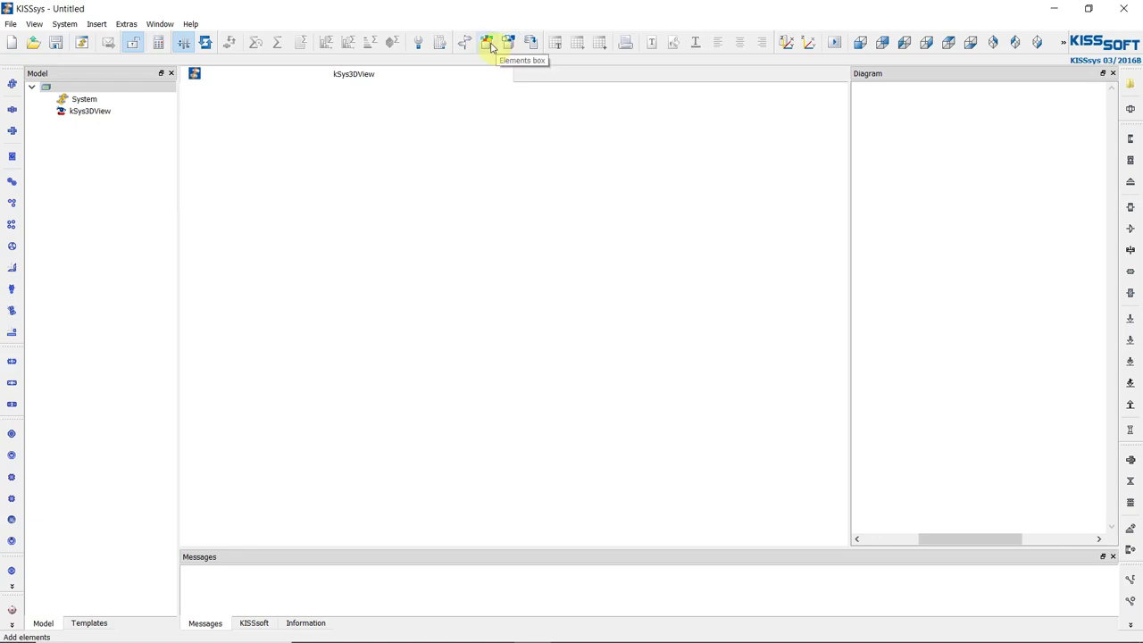
right_click(994, 162)
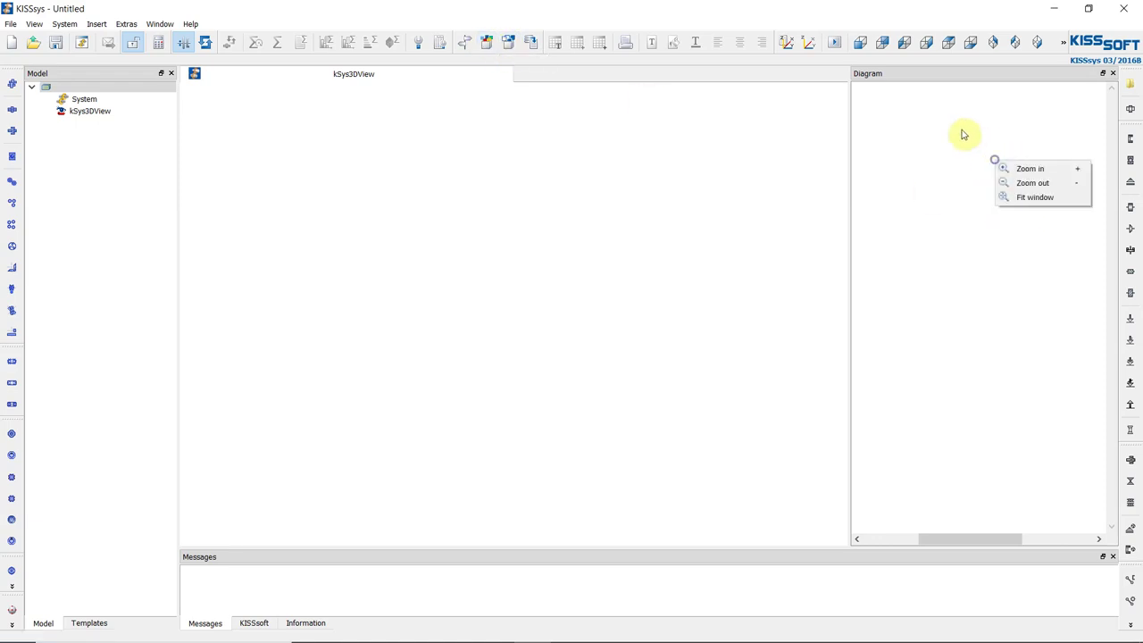
left_click(928, 150)
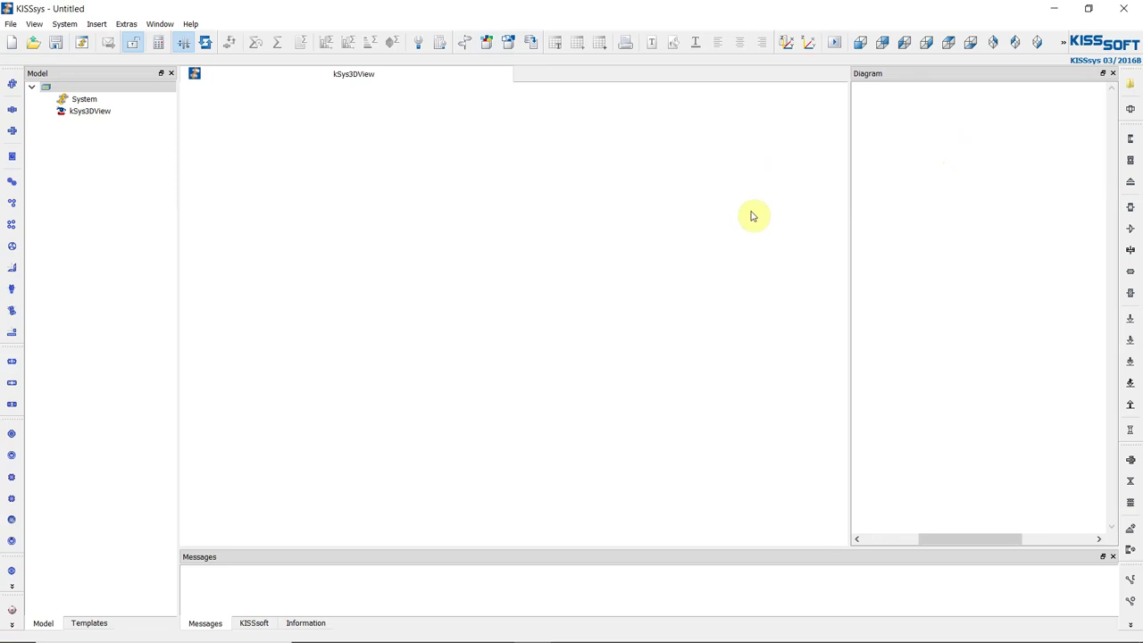
left_click(489, 44)
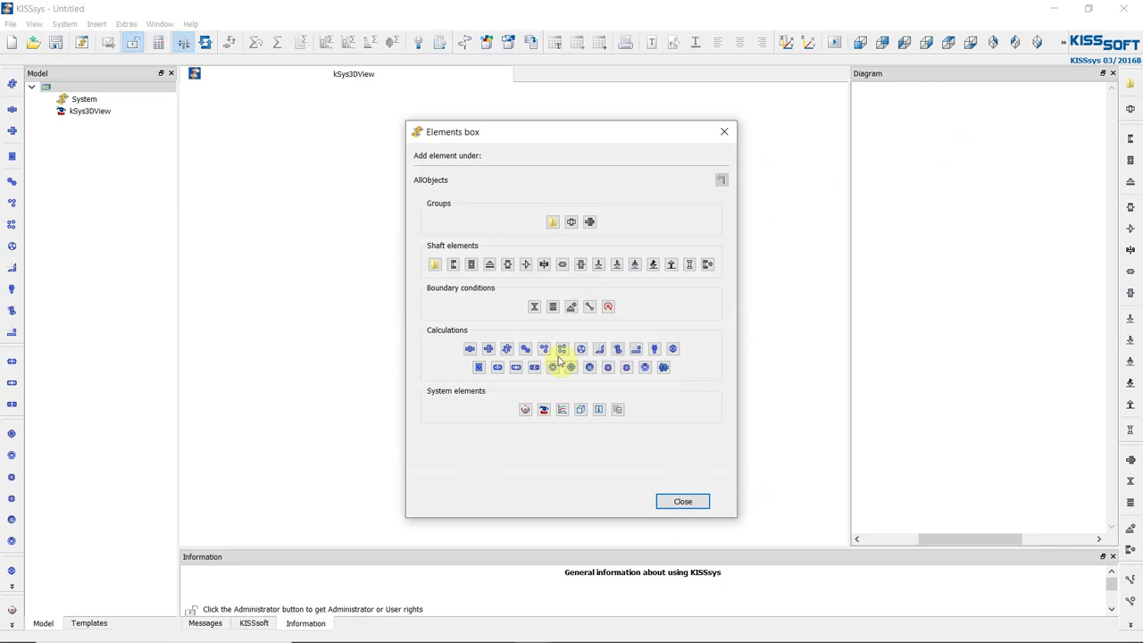
Add a group named GB at the top level of the model and select it in the tree
left_click(147, 88)
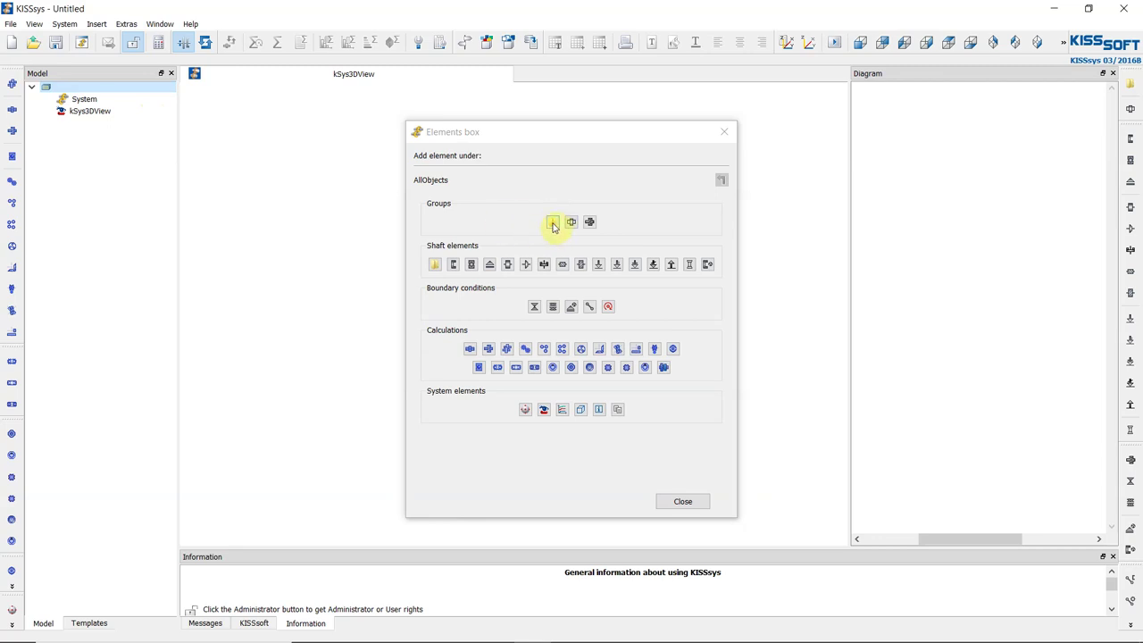
left_click(553, 222)
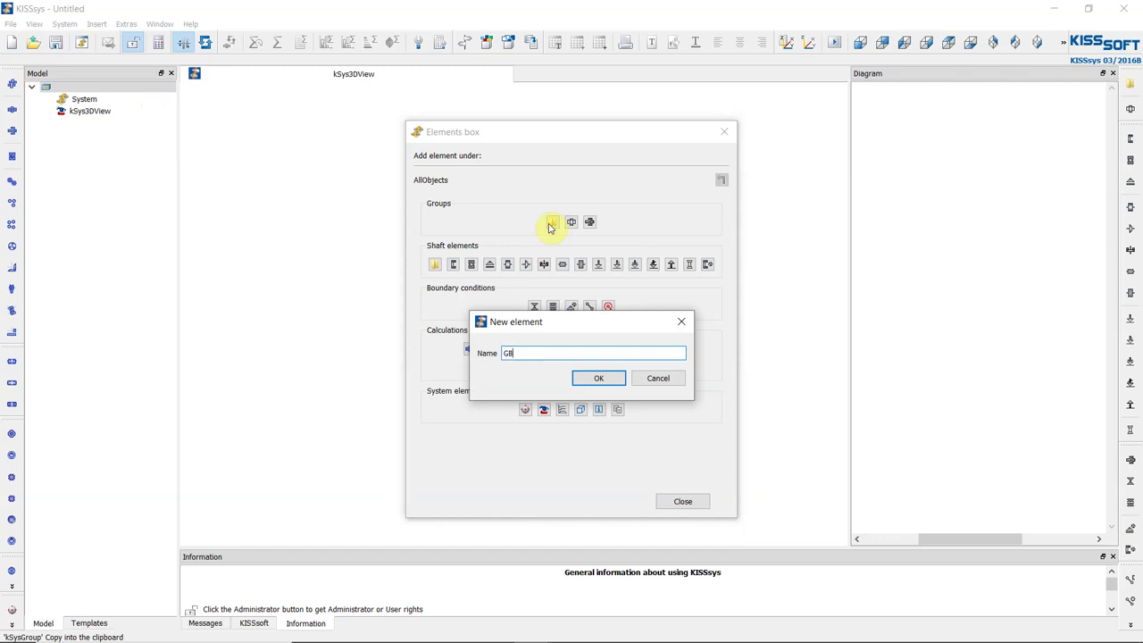
key("Return")
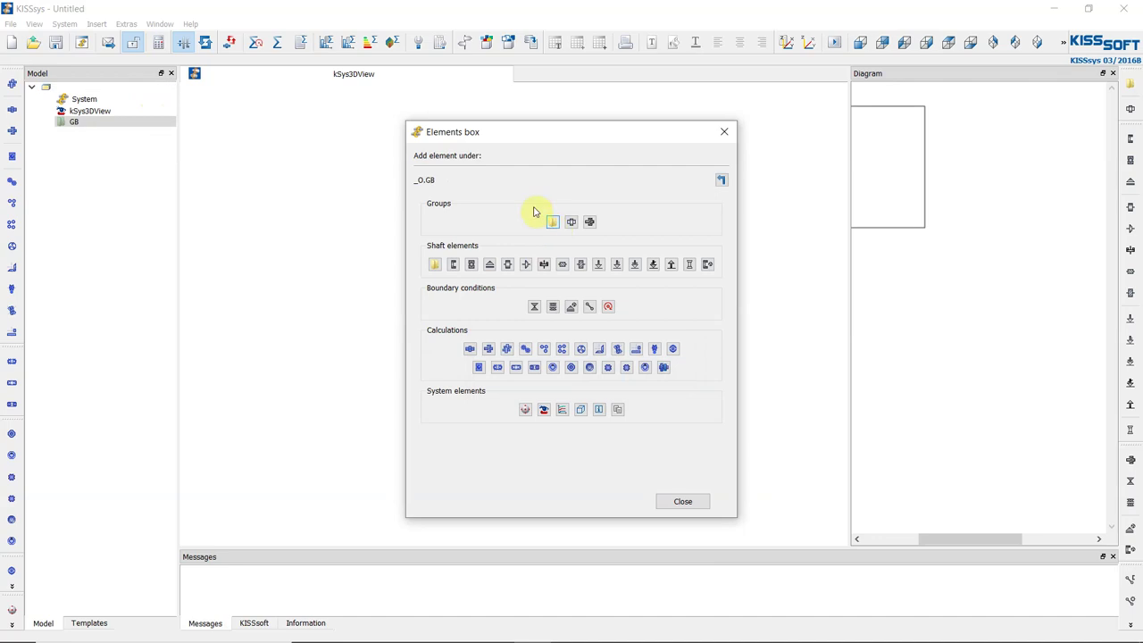
left_click(90, 121)
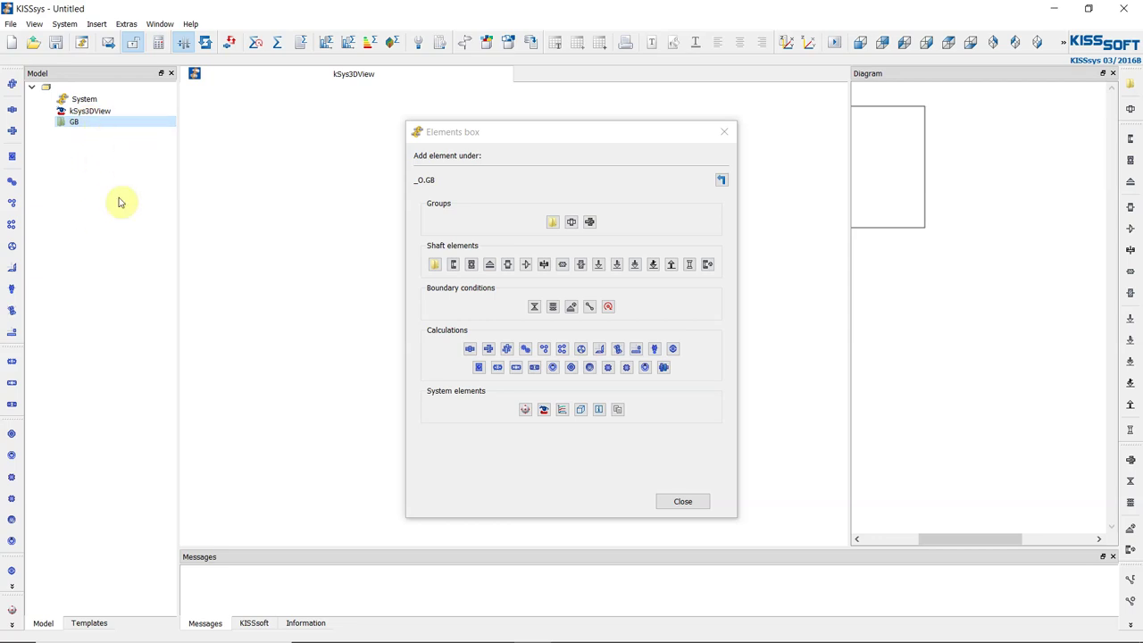
Switch to Excel and examine the extents of shafts s1, s2 and s3 in the Gear Box Schematic
left_click(477, 305)
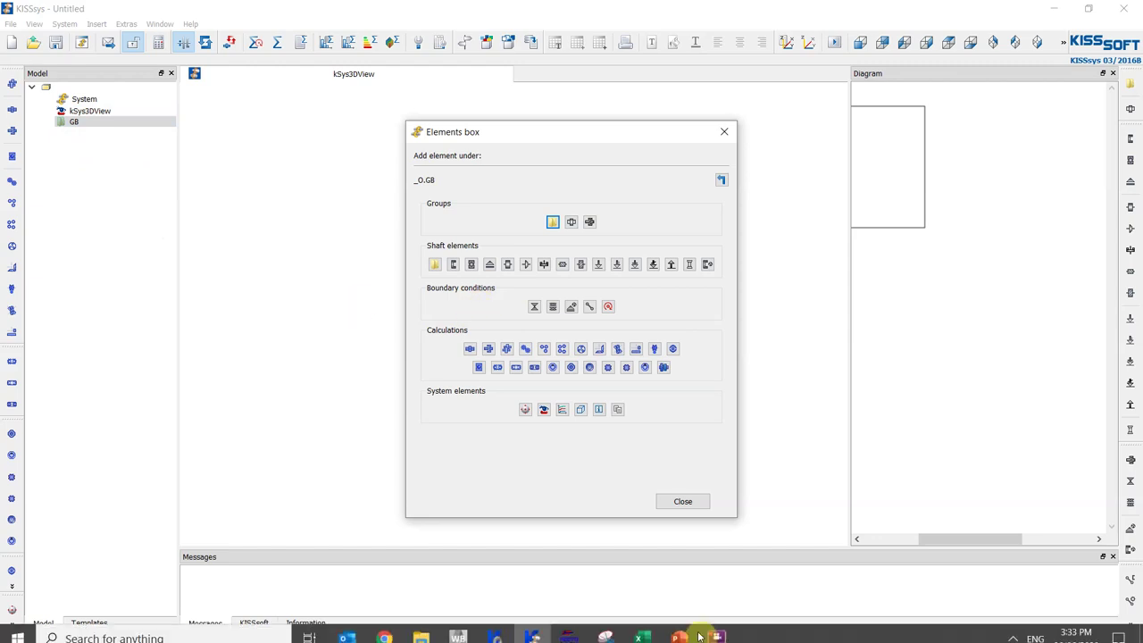
left_click(642, 629)
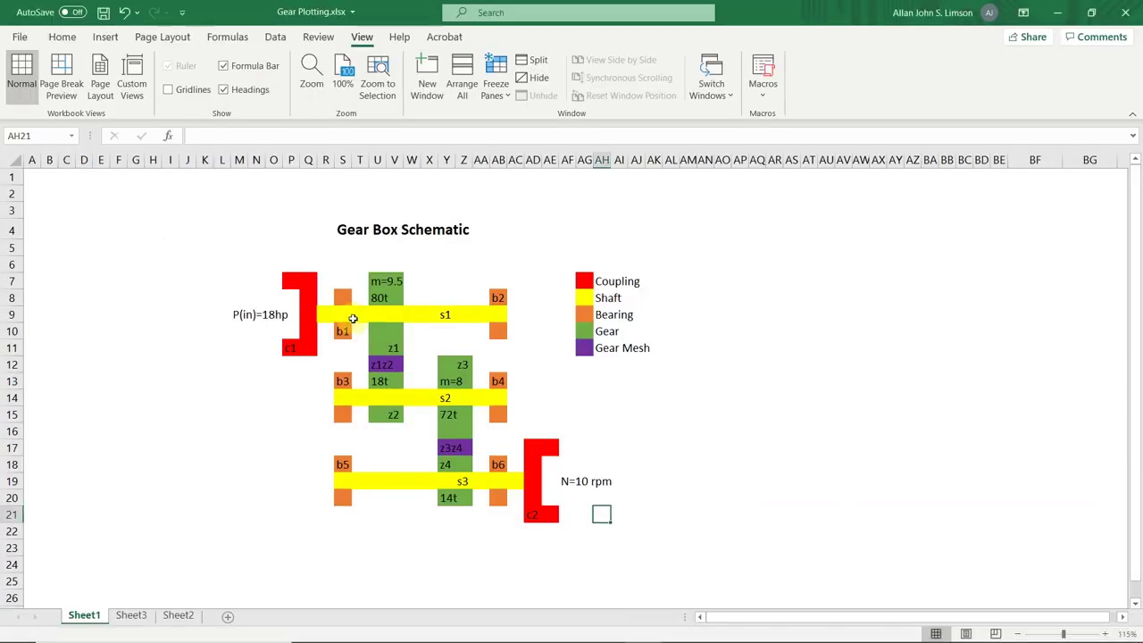
left_click_drag(344, 317, 492, 315)
left_click_drag(339, 396, 494, 403)
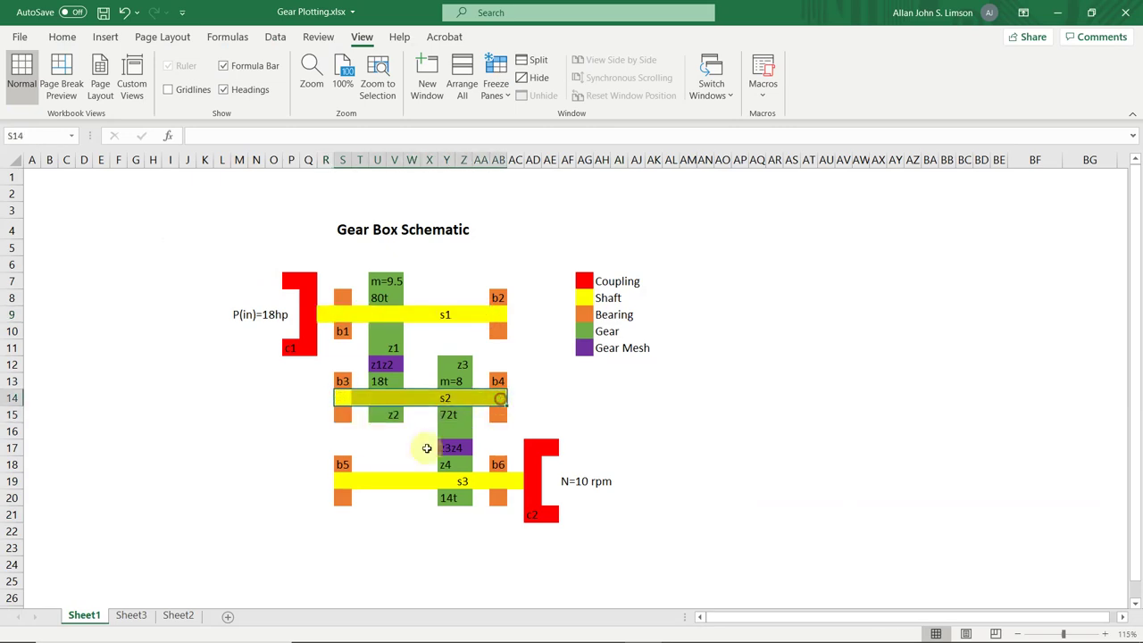
left_click_drag(340, 480, 532, 481)
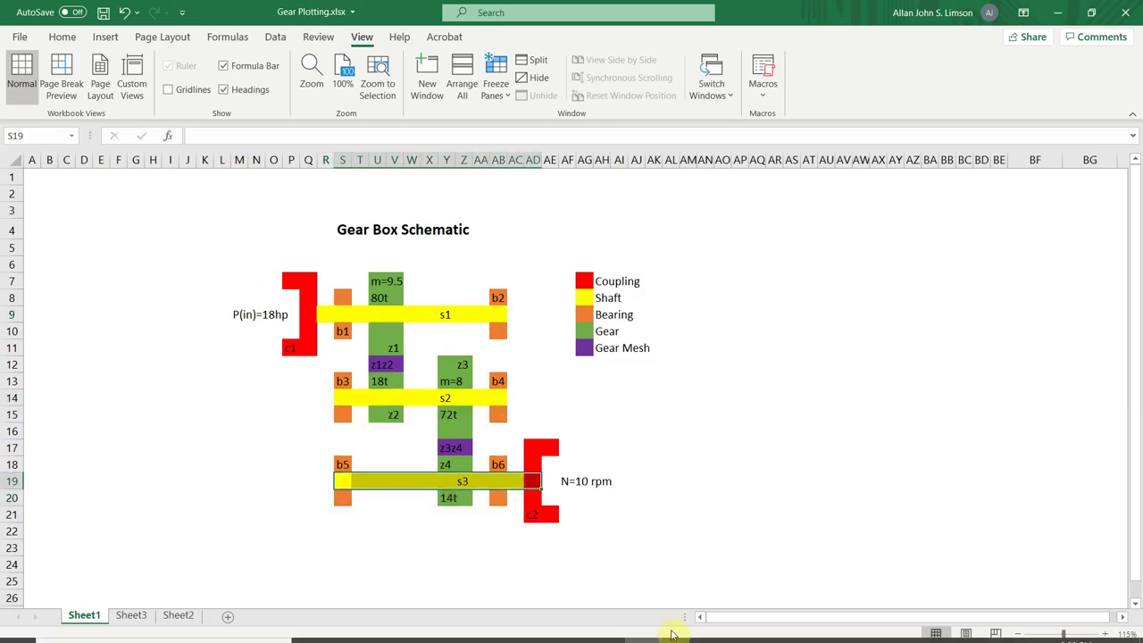
Switch to KISSsys and add three shafts under the GB group
left_click(580, 635)
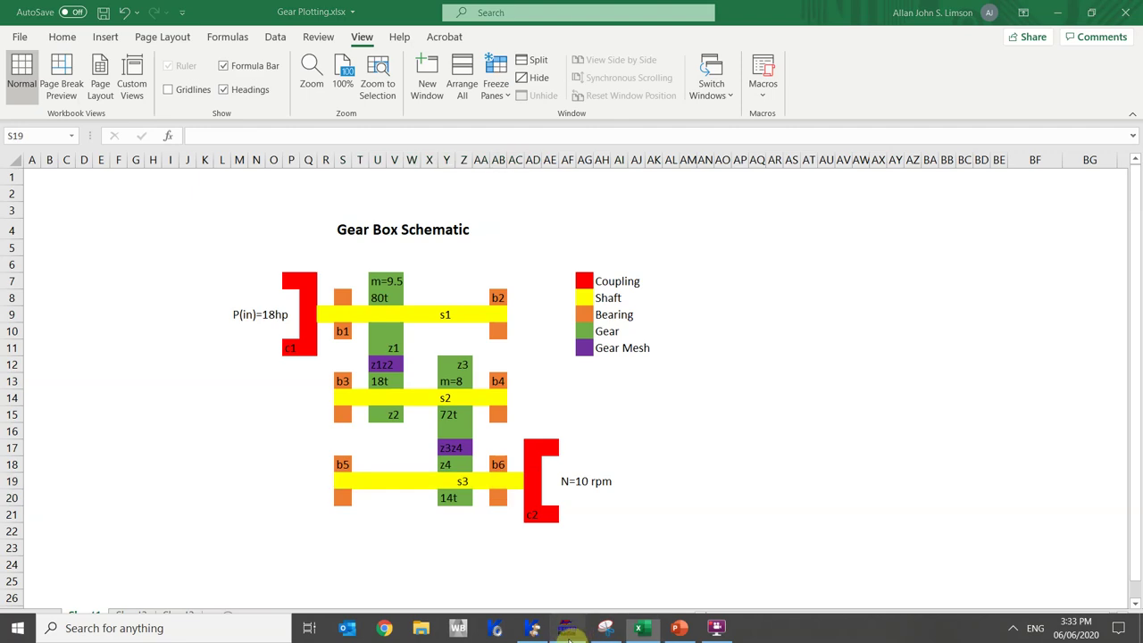
left_click(533, 629)
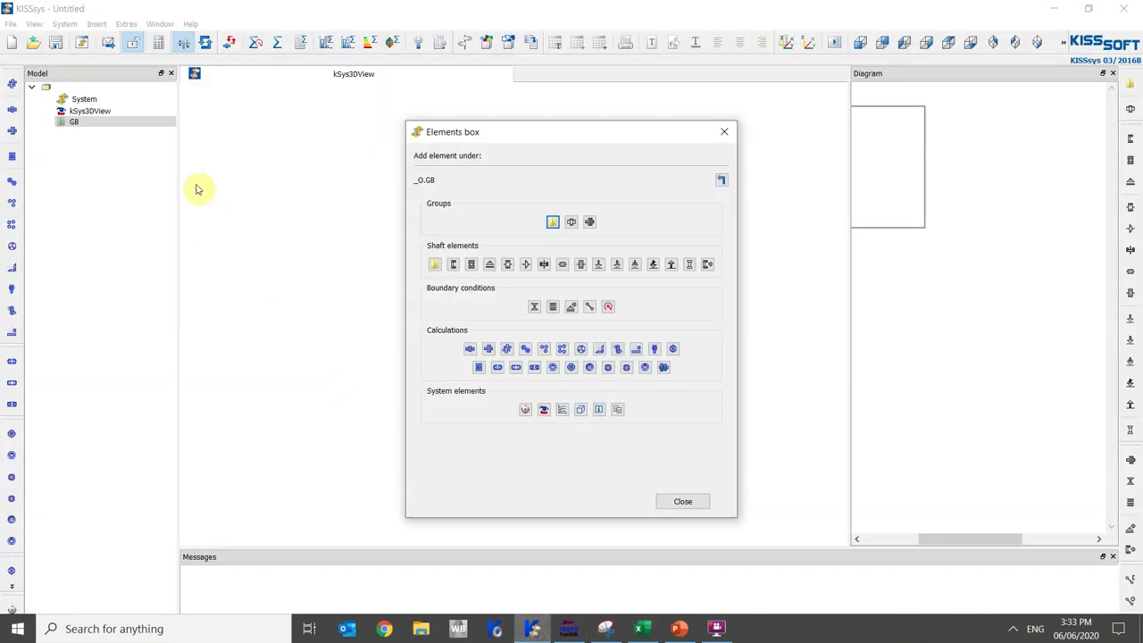
left_click(92, 123)
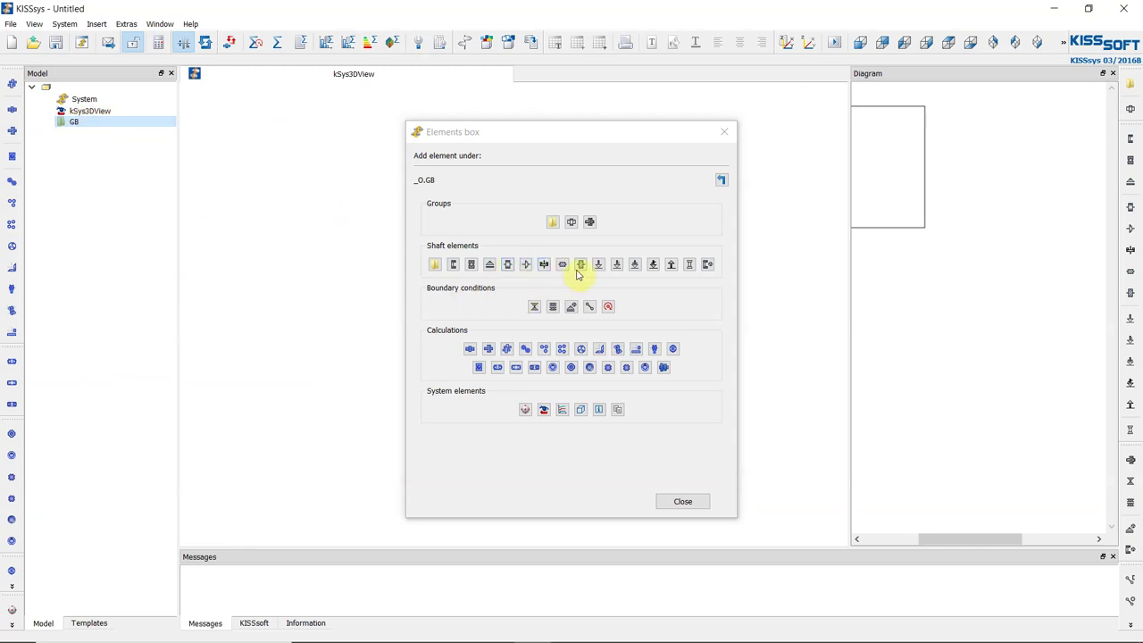
left_click(572, 222)
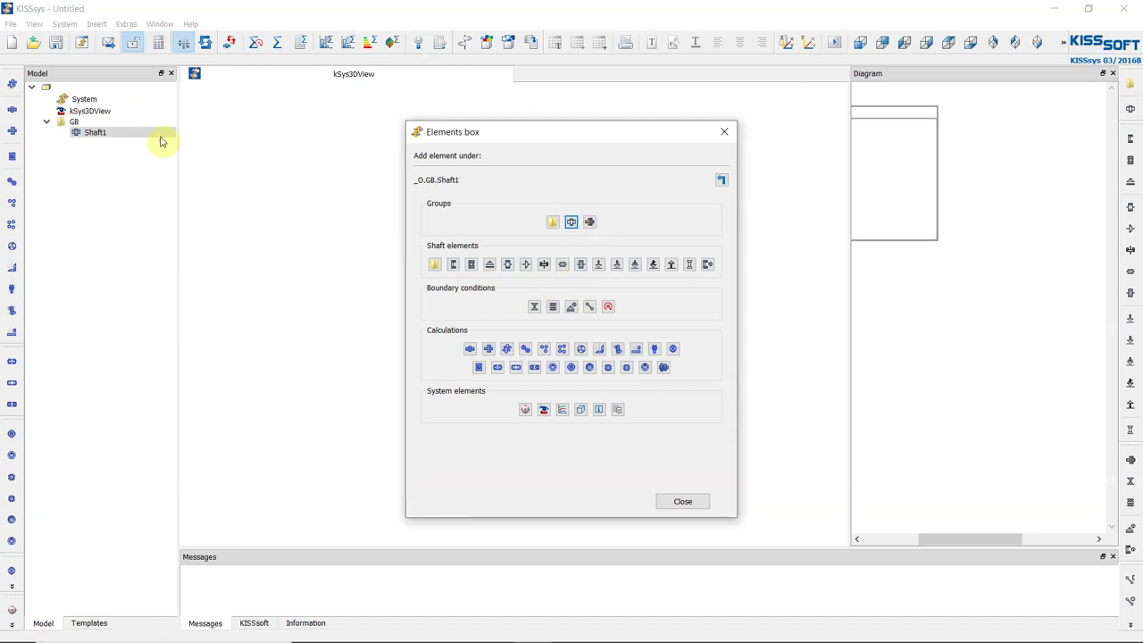
left_click(77, 122)
left_click(571, 222)
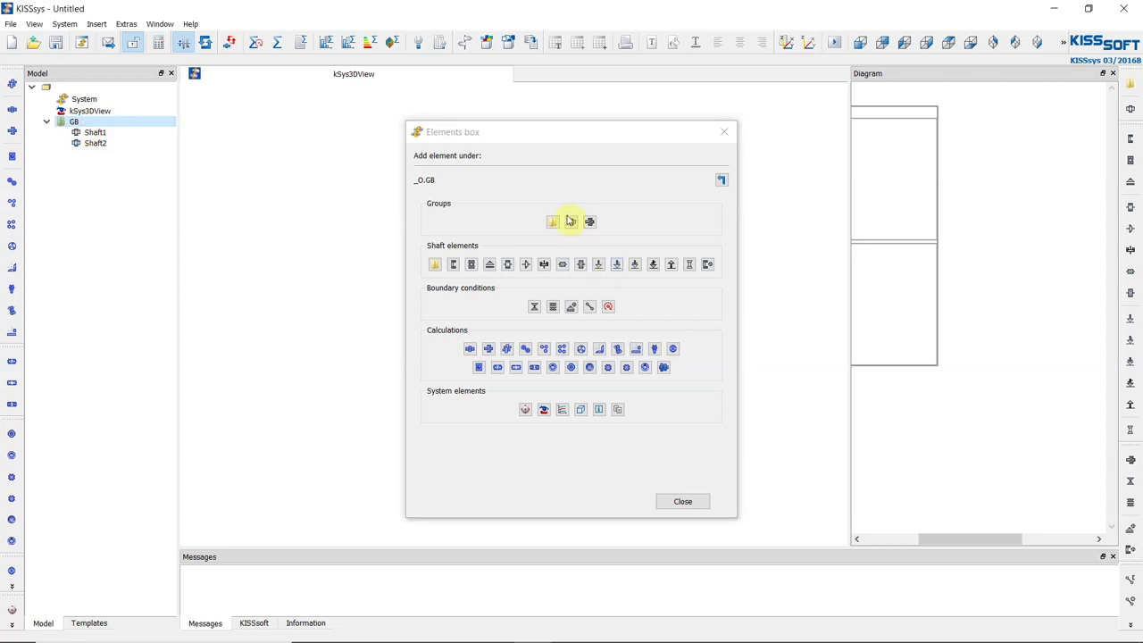
left_click(571, 222)
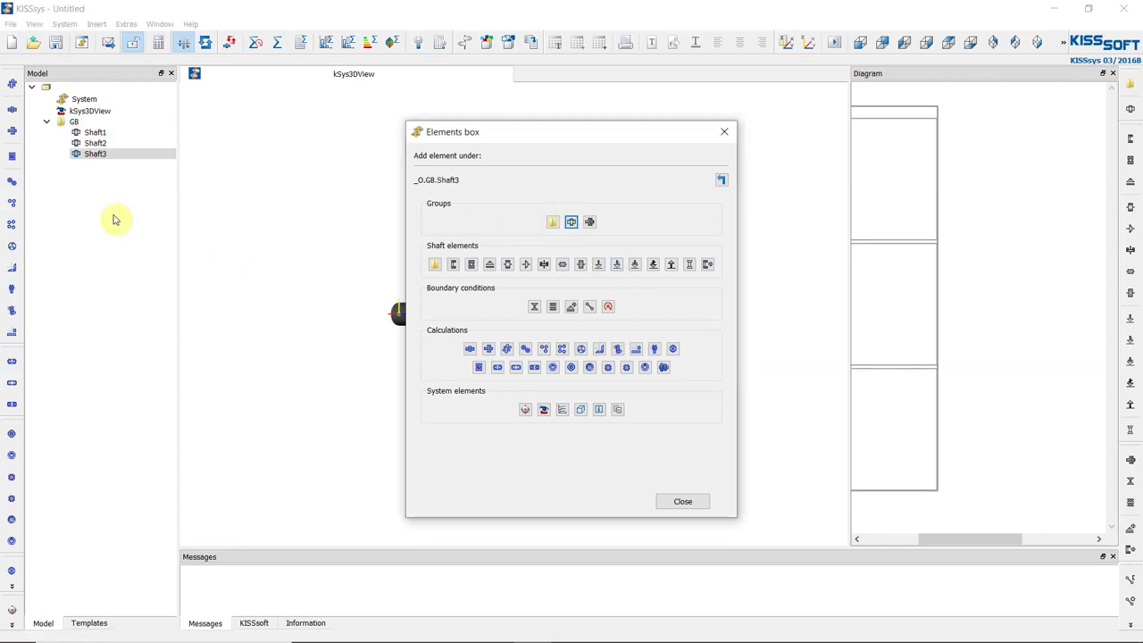
Rename the first shaft under GB as s1
left_click(96, 132)
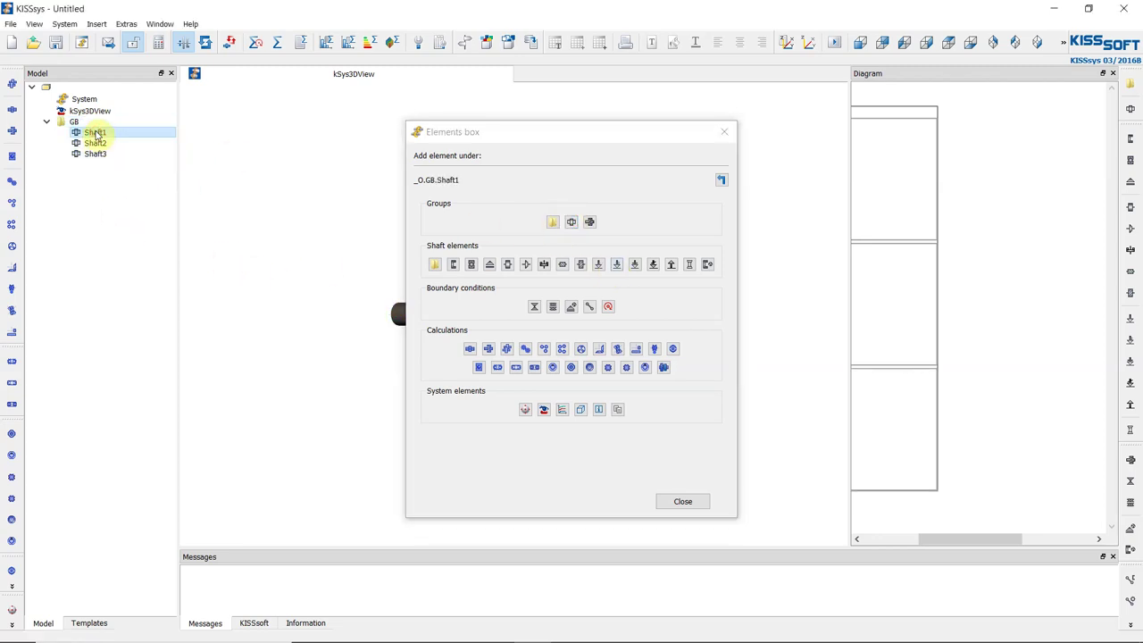
right_click(95, 132)
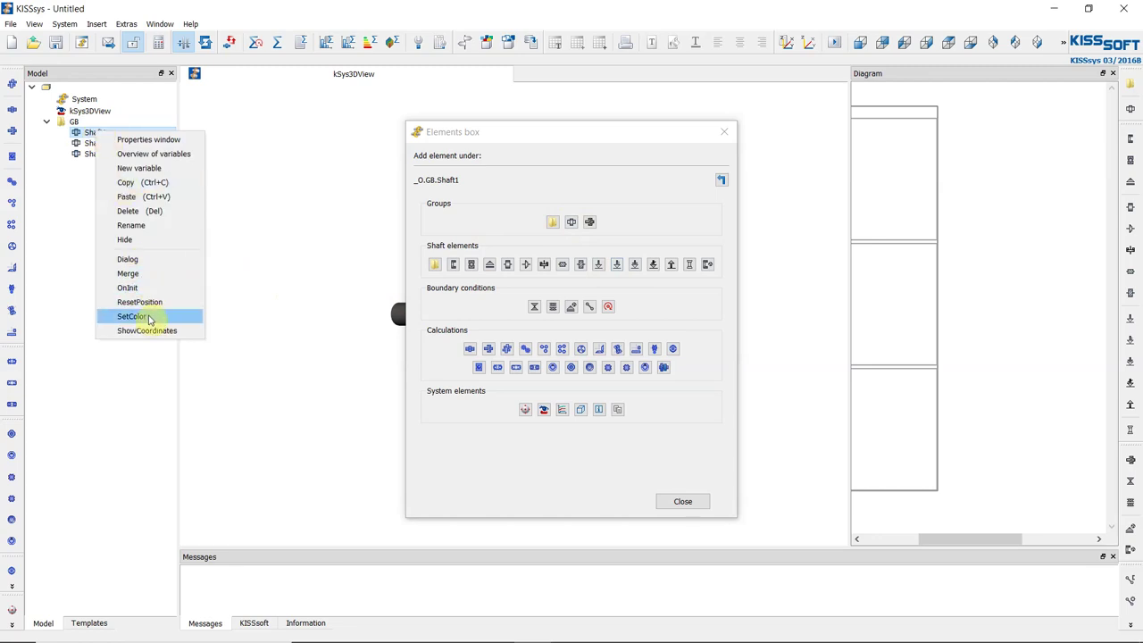
left_click(150, 225)
type("s1")
left_click(594, 378)
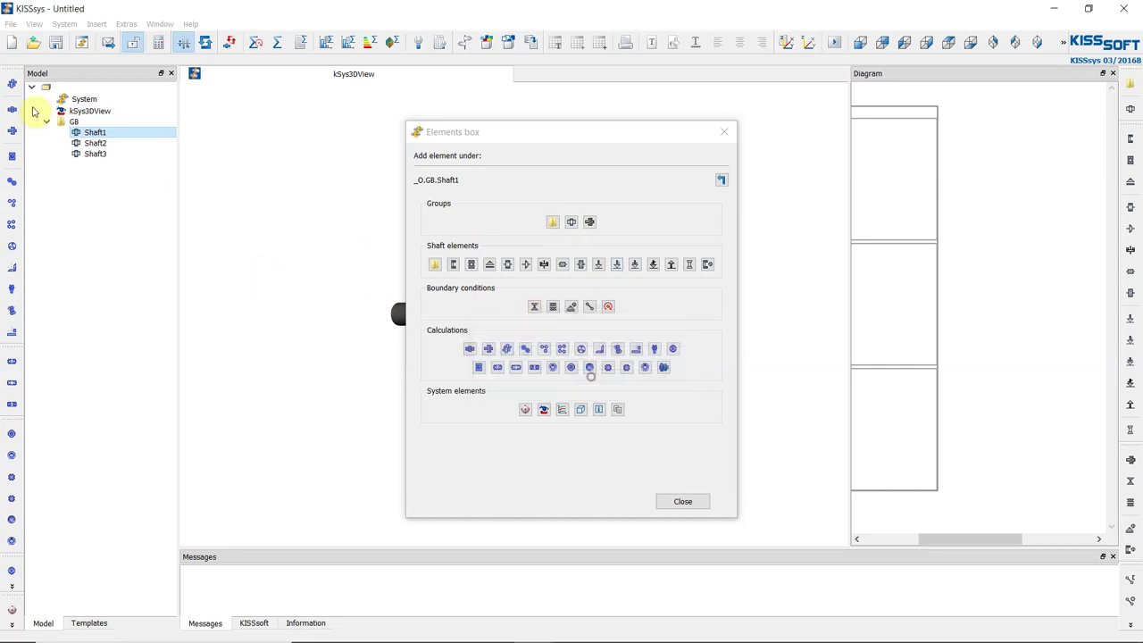
Rename the second shaft under GB as s2 and the third as s3
right_click(95, 144)
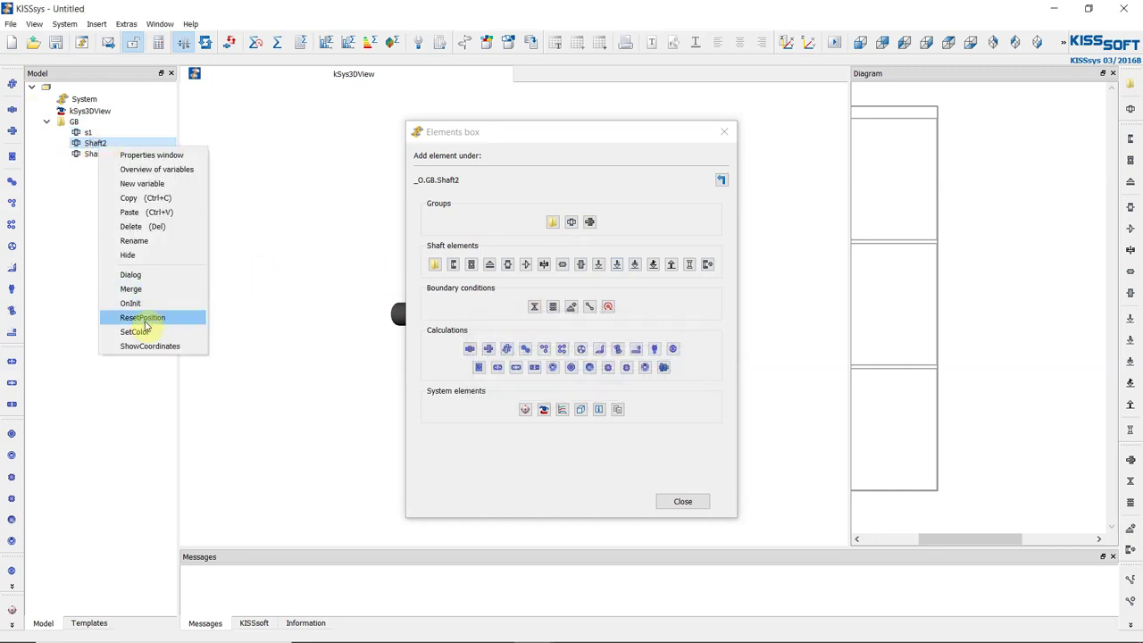
left_click(154, 241)
type("s2")
left_click(599, 378)
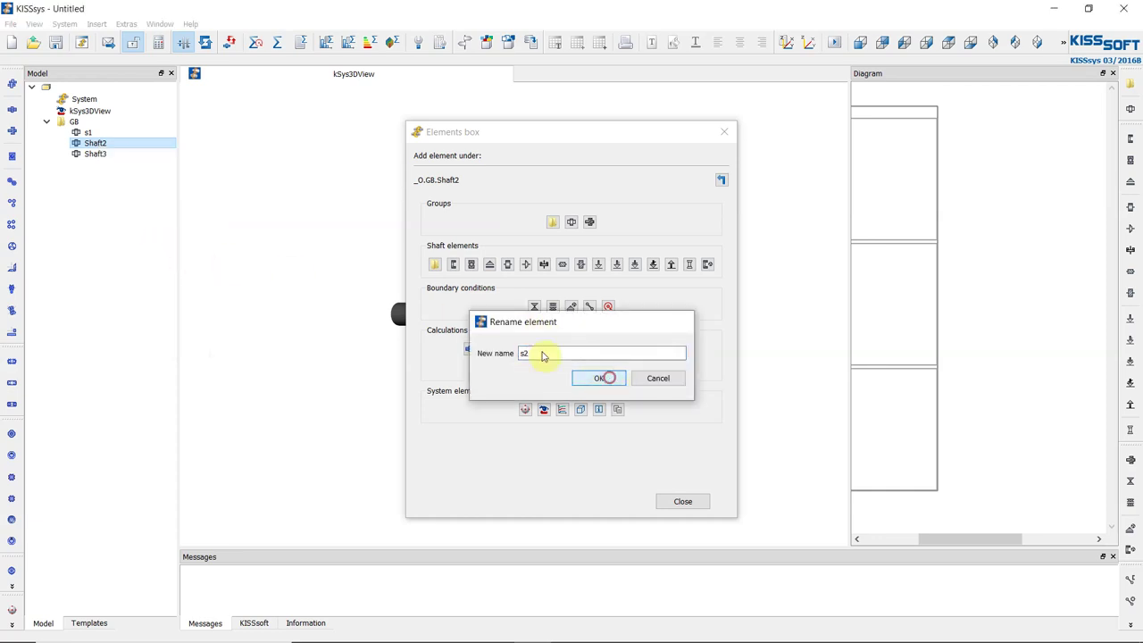
right_click(97, 154)
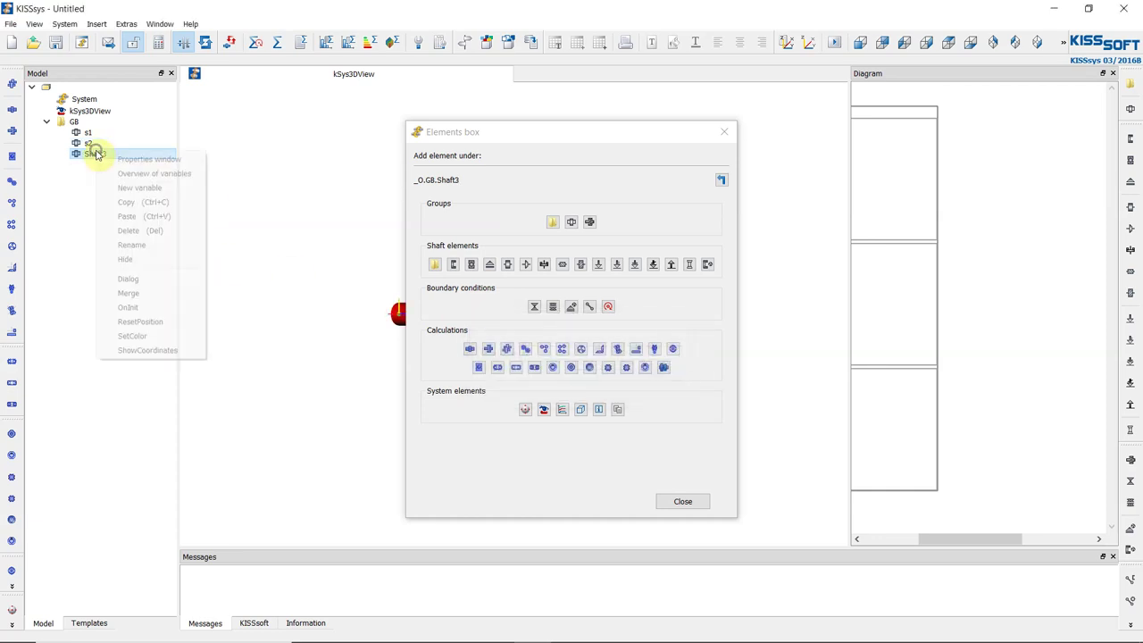
left_click(148, 244)
type("s3")
left_click(600, 383)
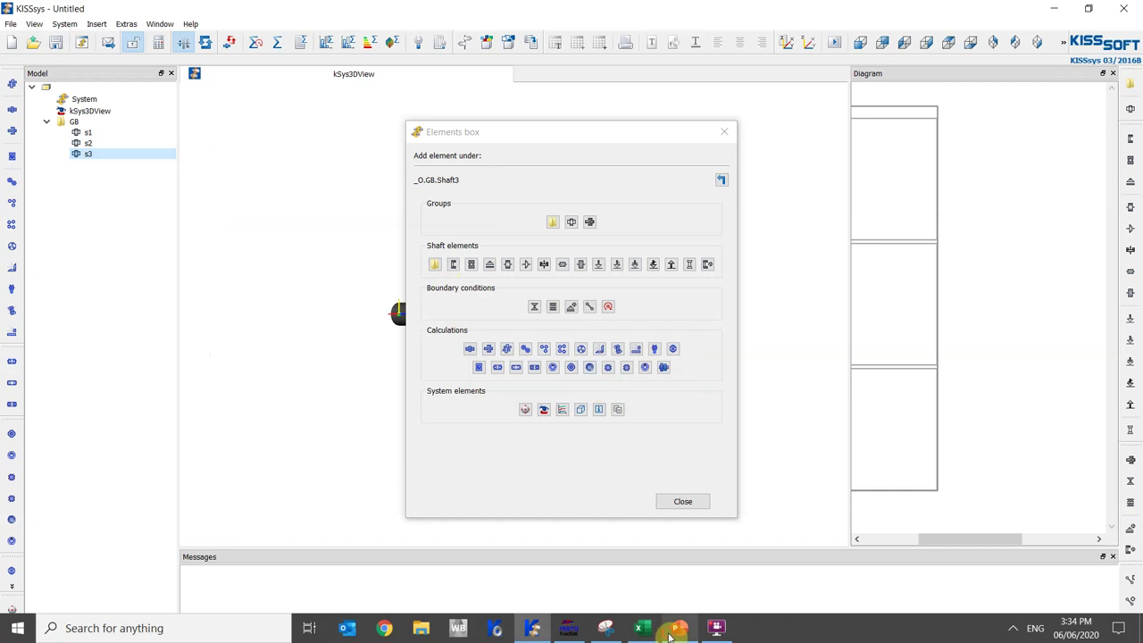
Check the schematic slide in PowerPoint, and in KISSsys add a coupling, two roller bearings and a cylindrical gear to shaft s1
left_click(674, 630)
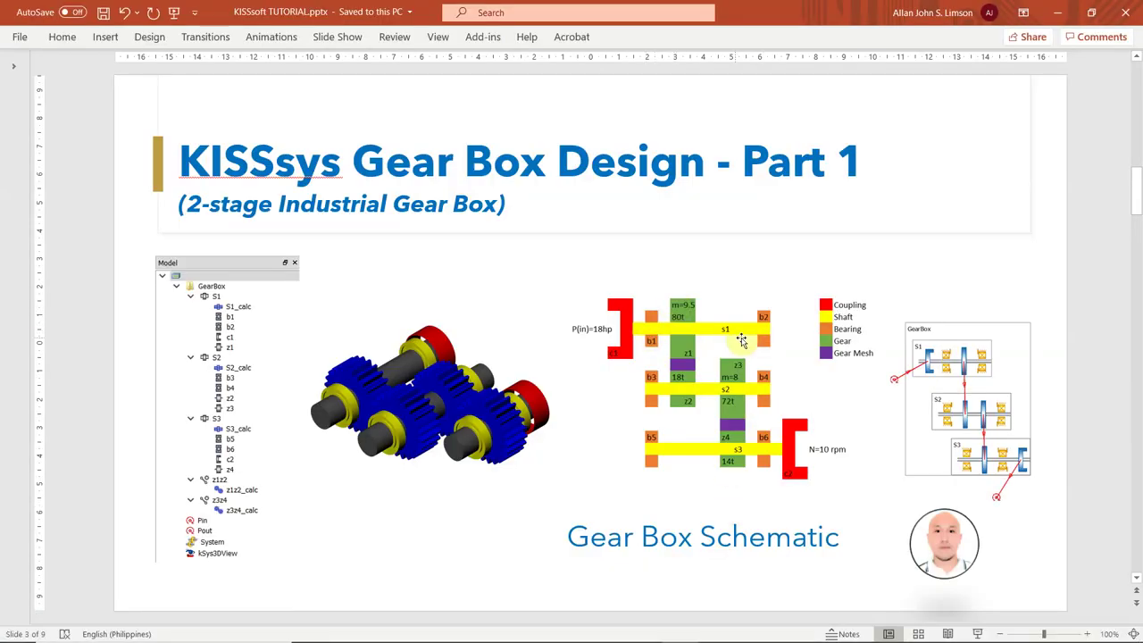
left_click(673, 334)
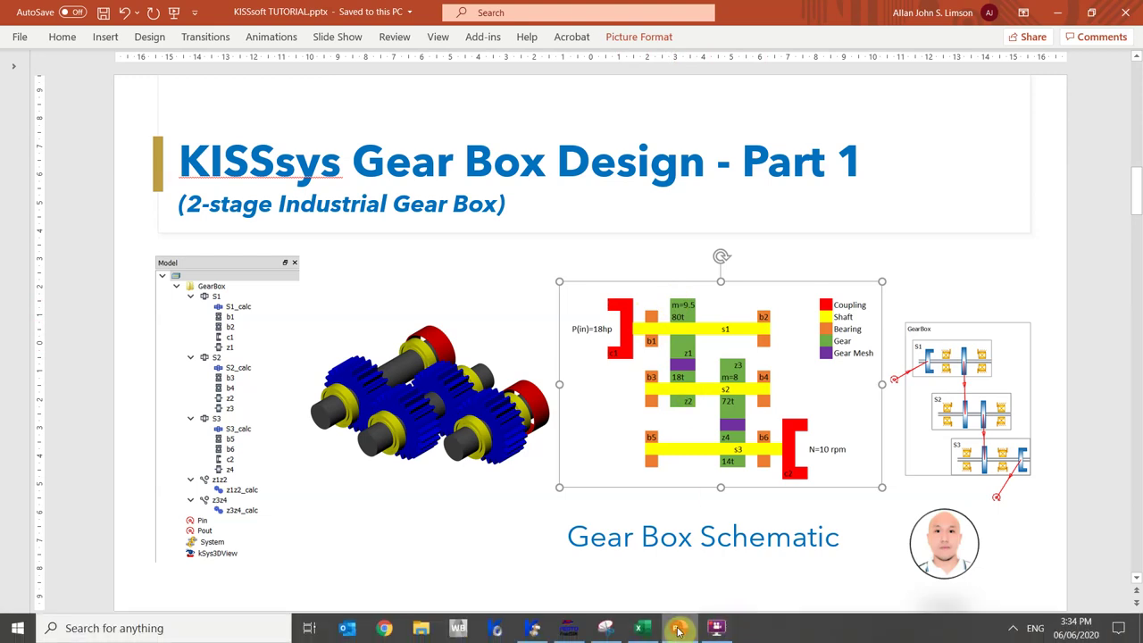
left_click(680, 627)
left_click(91, 132)
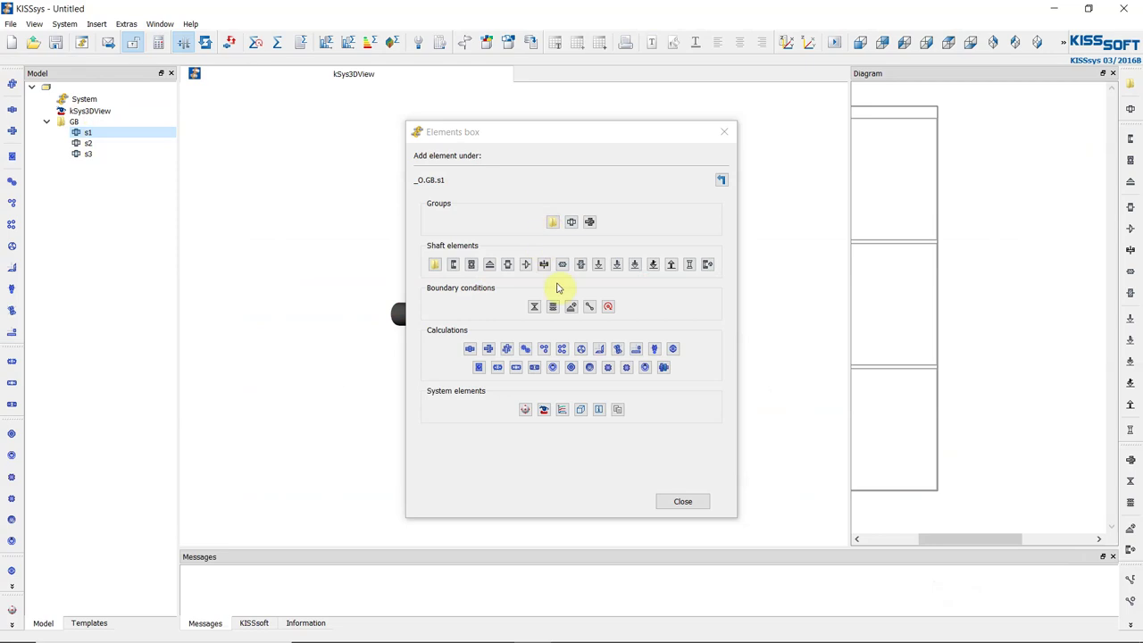
left_click(453, 265)
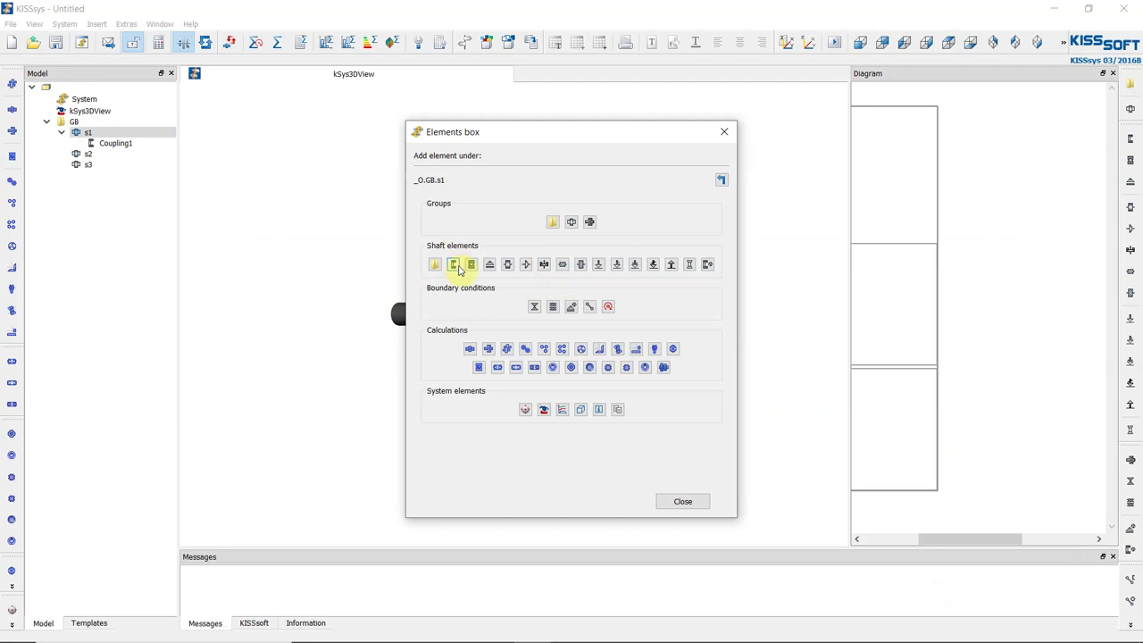
left_click(471, 266)
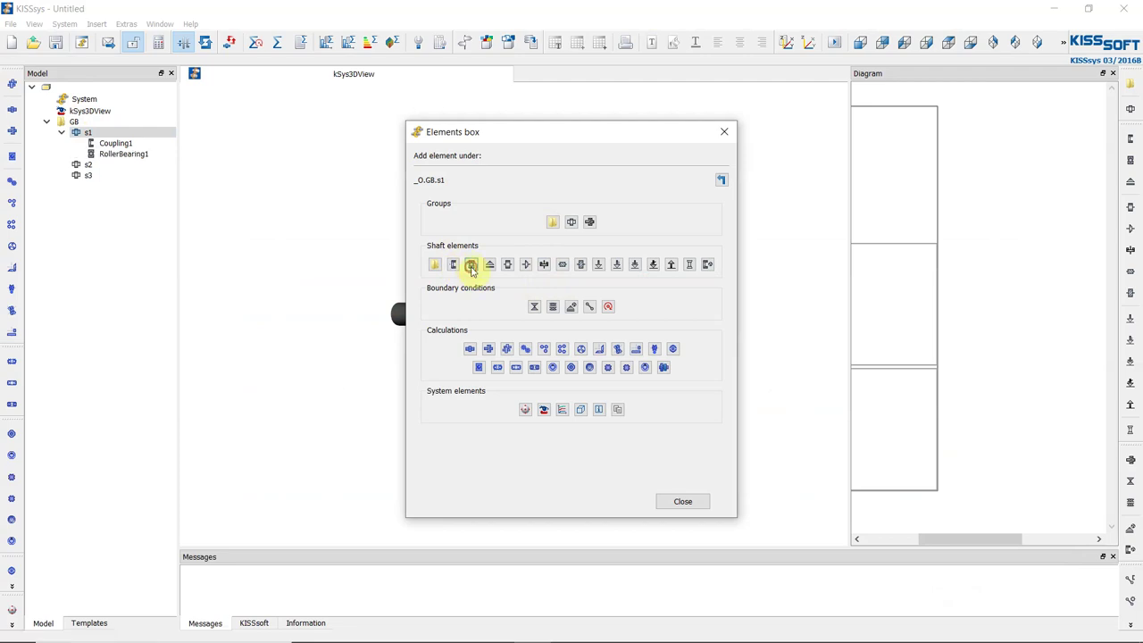
left_click(472, 266)
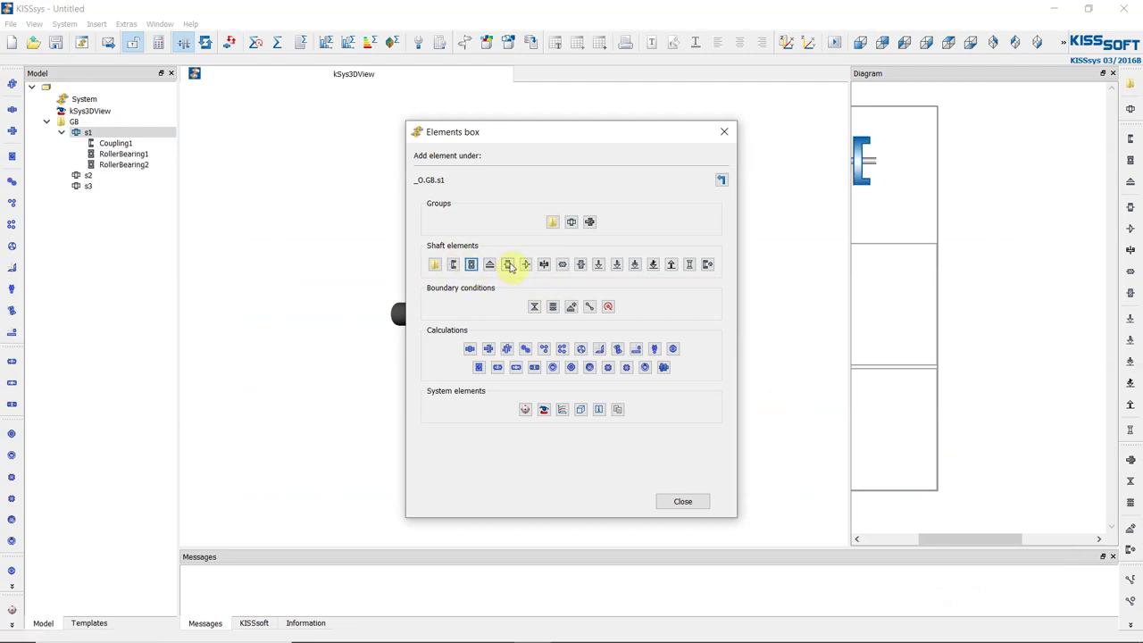
left_click(508, 265)
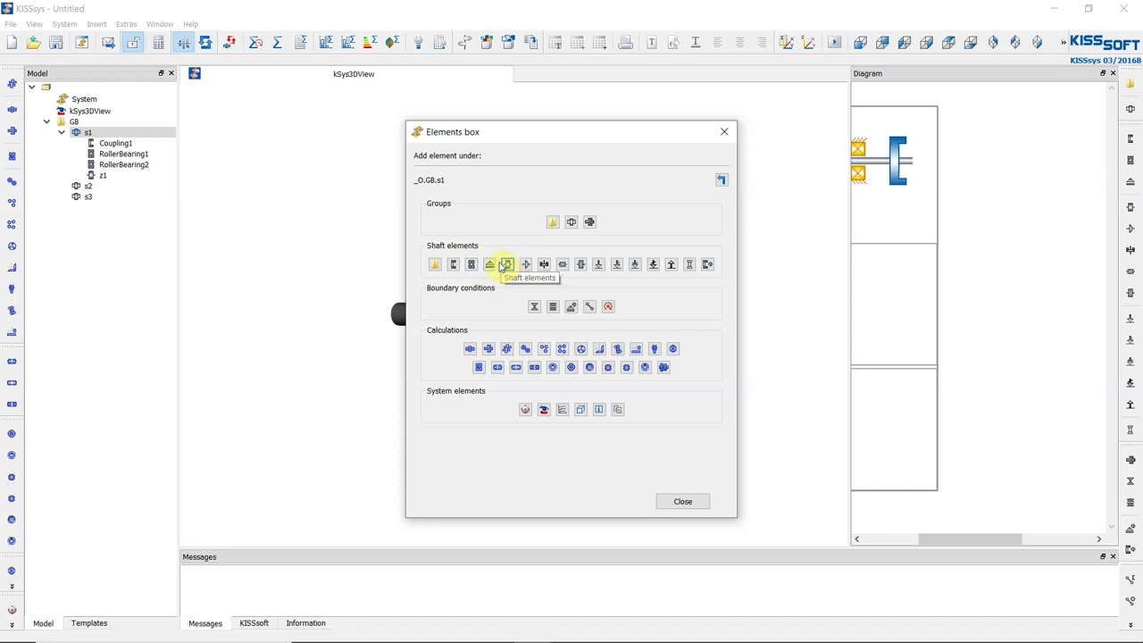
Consult the PowerPoint schematic for shaft s2, and in KISSsys add two roller bearings and two cylindrical gears to it
mouse_move(734, 636)
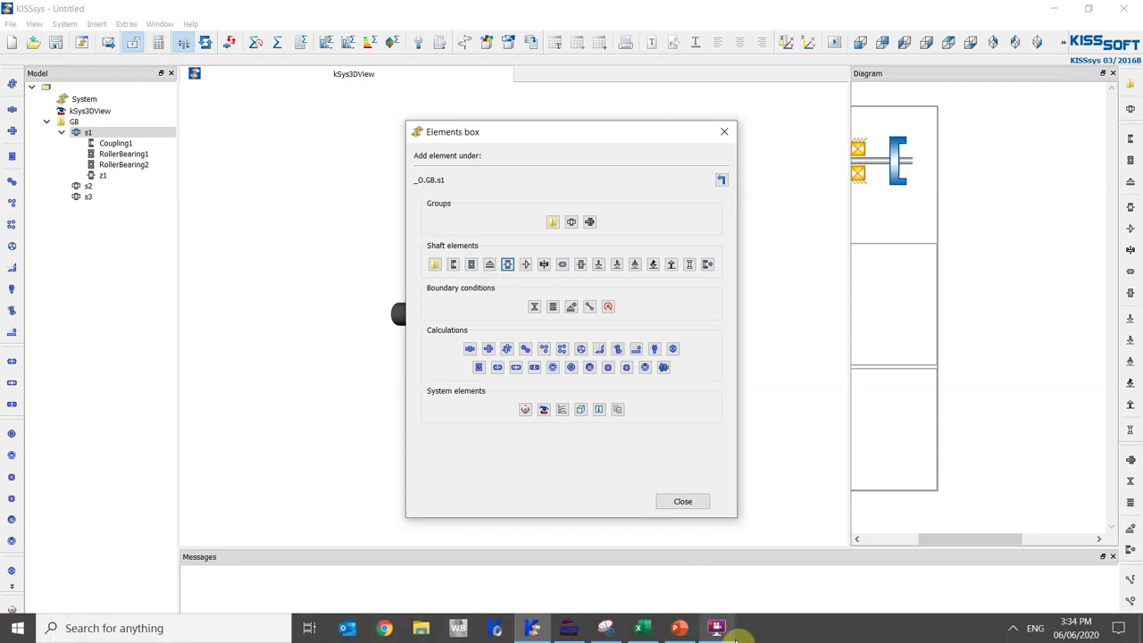
left_click(685, 630)
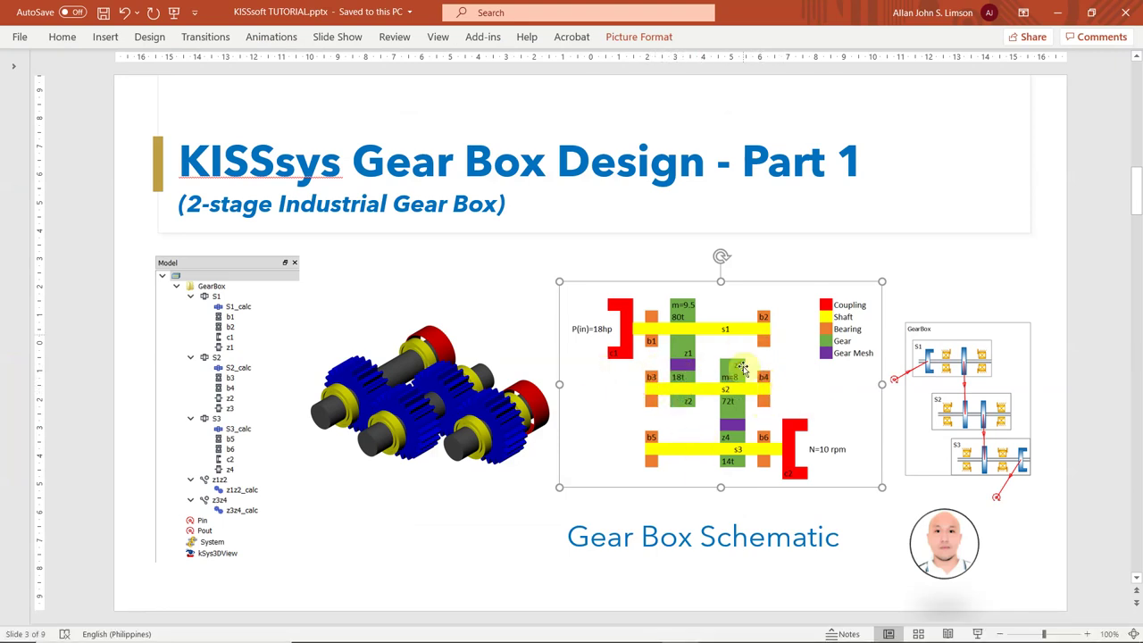
left_click(533, 627)
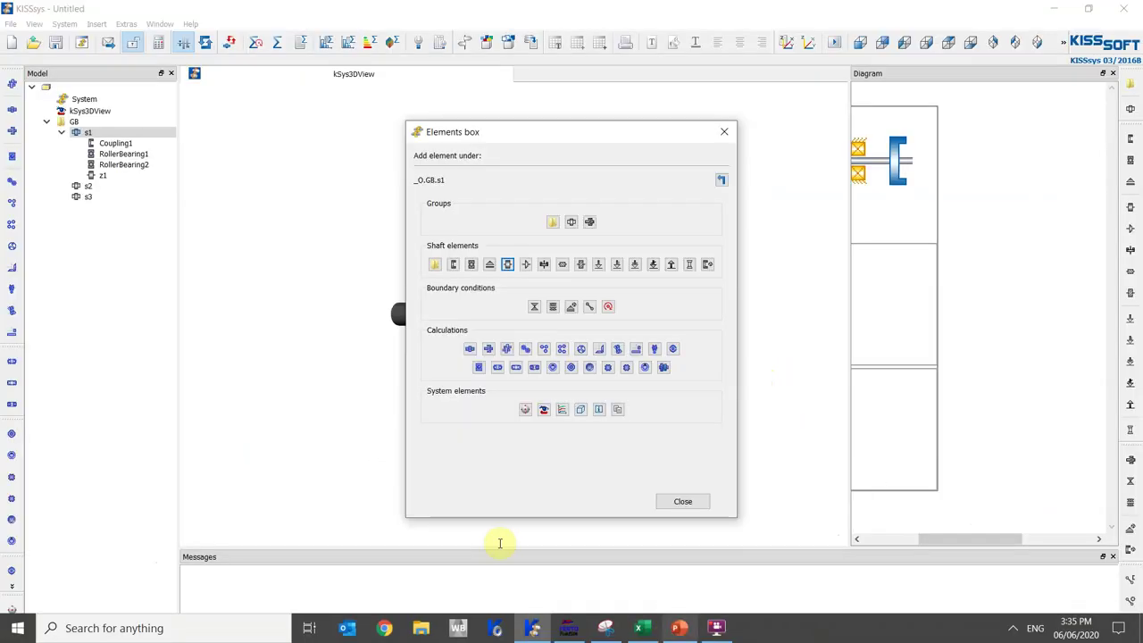
left_click(85, 185)
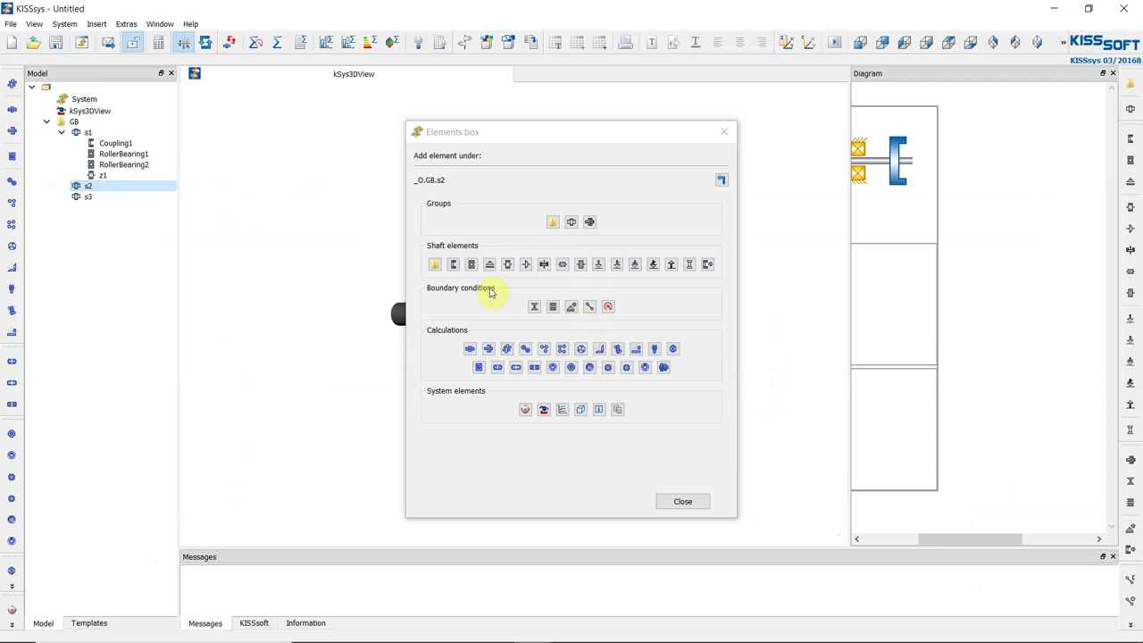
left_click(472, 268)
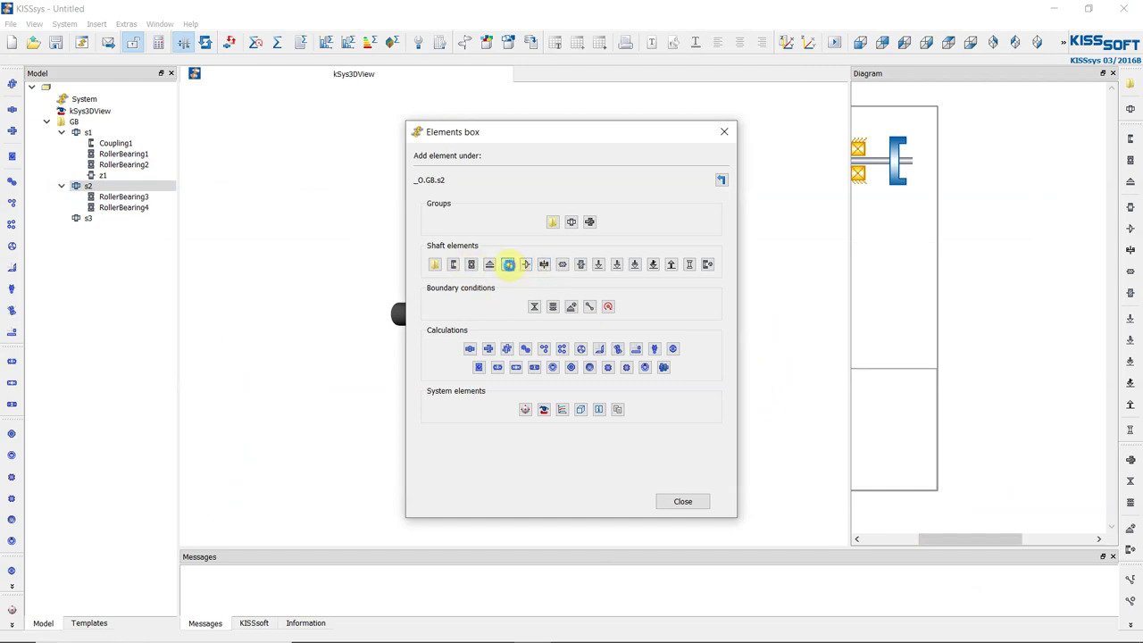
left_click(509, 266)
left_click(508, 265)
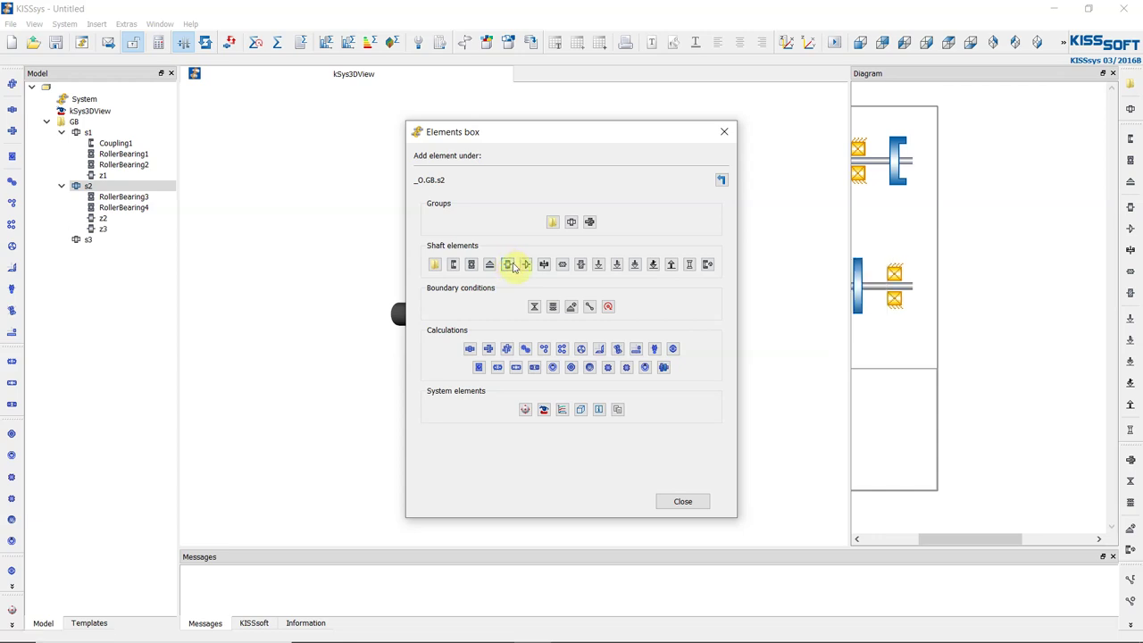
Consult the PowerPoint schematic for shaft s3, and in KISSsys add two roller bearings, a cylindrical gear and a coupling to it
left_click(676, 628)
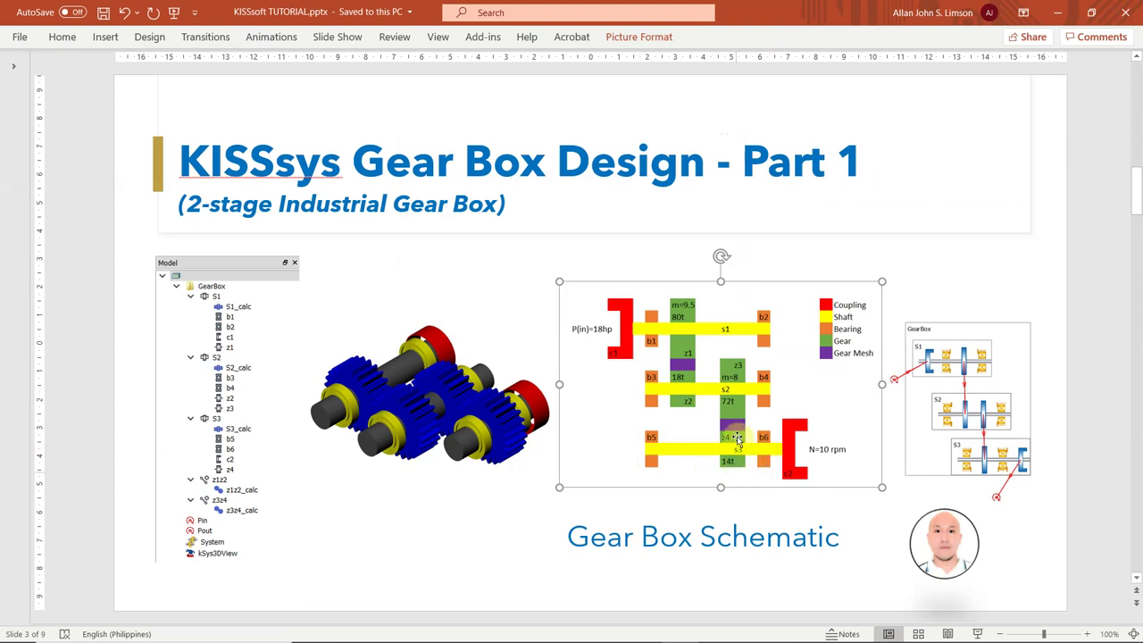
mouse_move(576, 636)
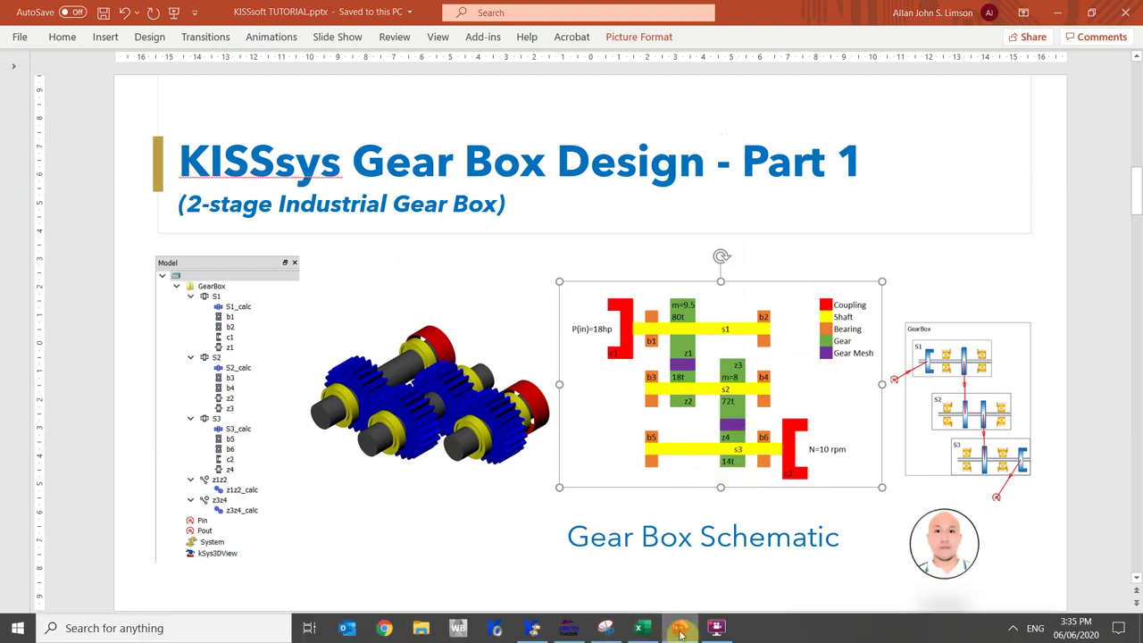
left_click(532, 628)
left_click(90, 240)
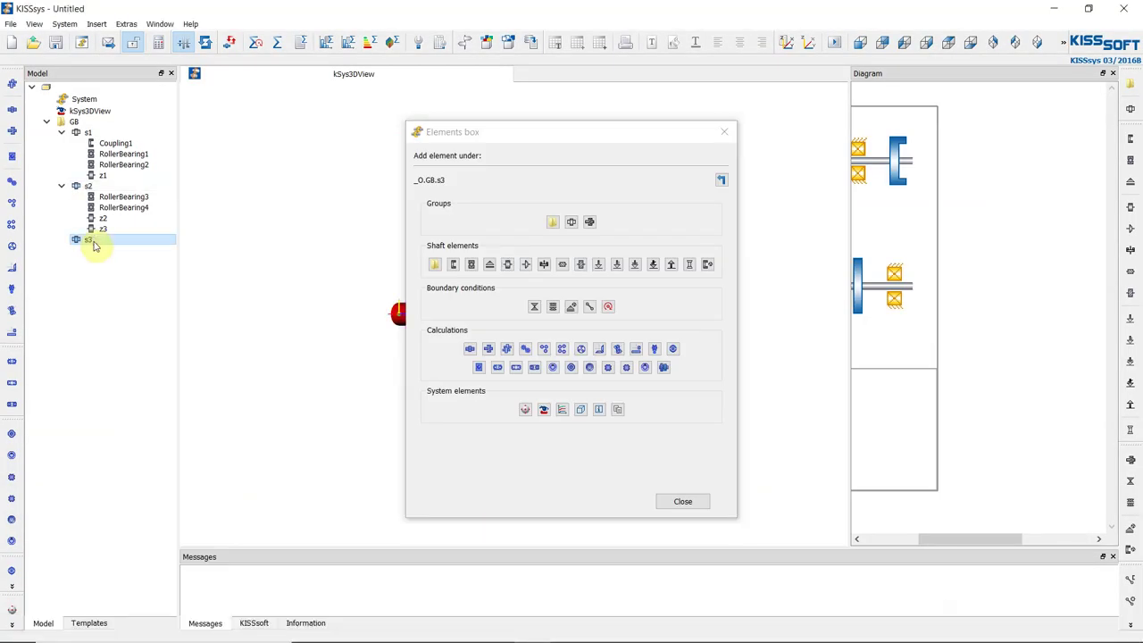
left_click(471, 265)
left_click(470, 265)
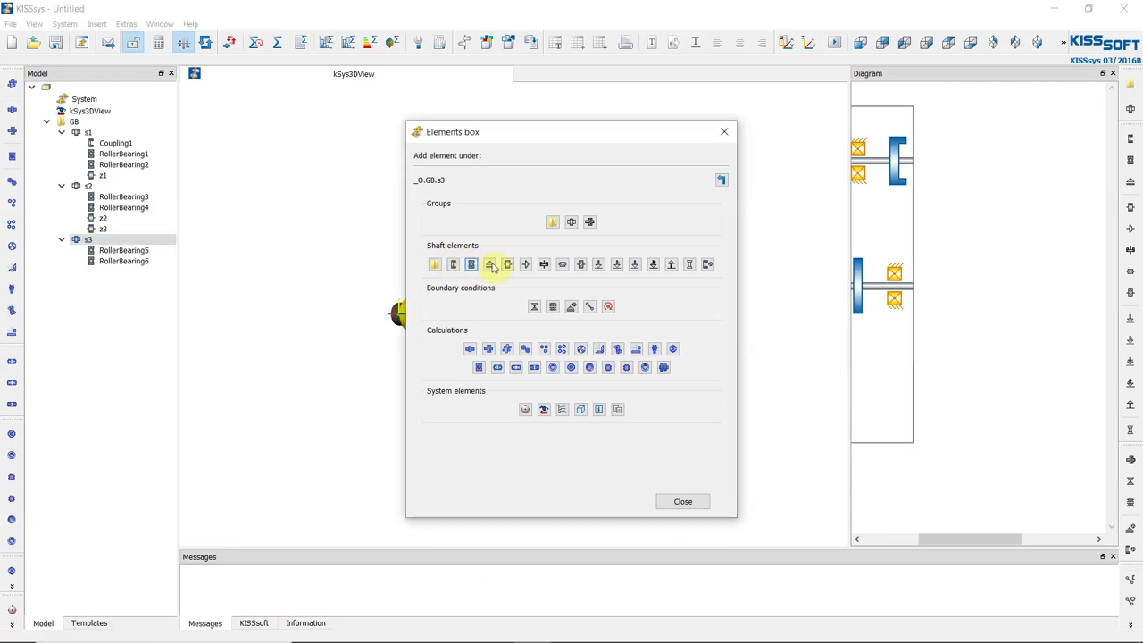
left_click(487, 263)
left_click(453, 264)
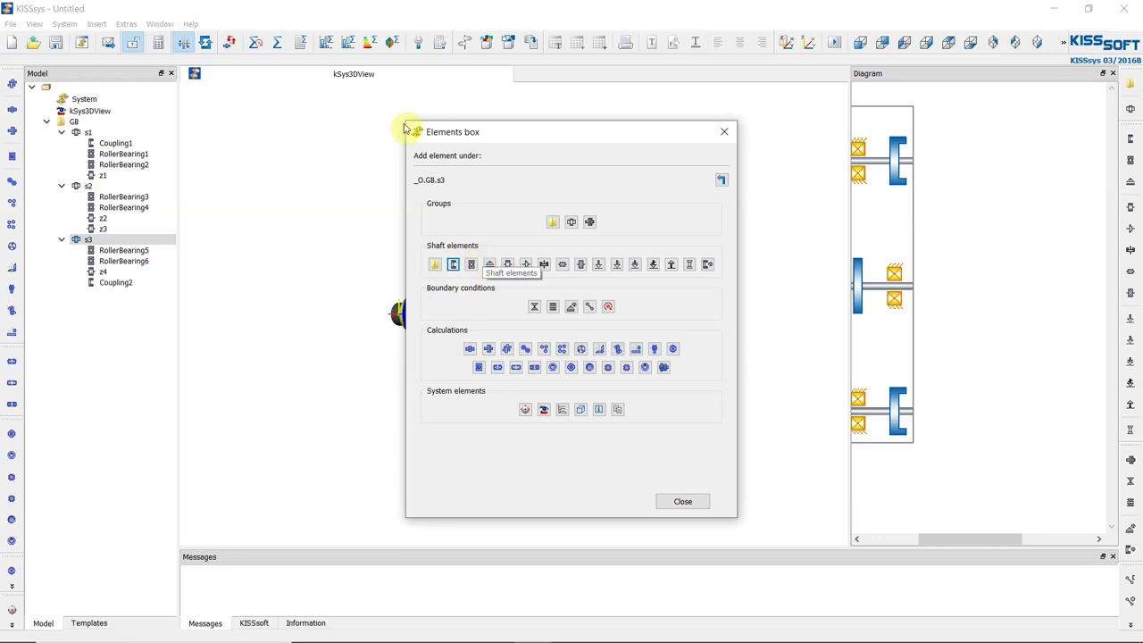
Rename the coupling on shaft s1 as c1
left_click(121, 144)
right_click(124, 145)
left_click(170, 239)
type("c1")
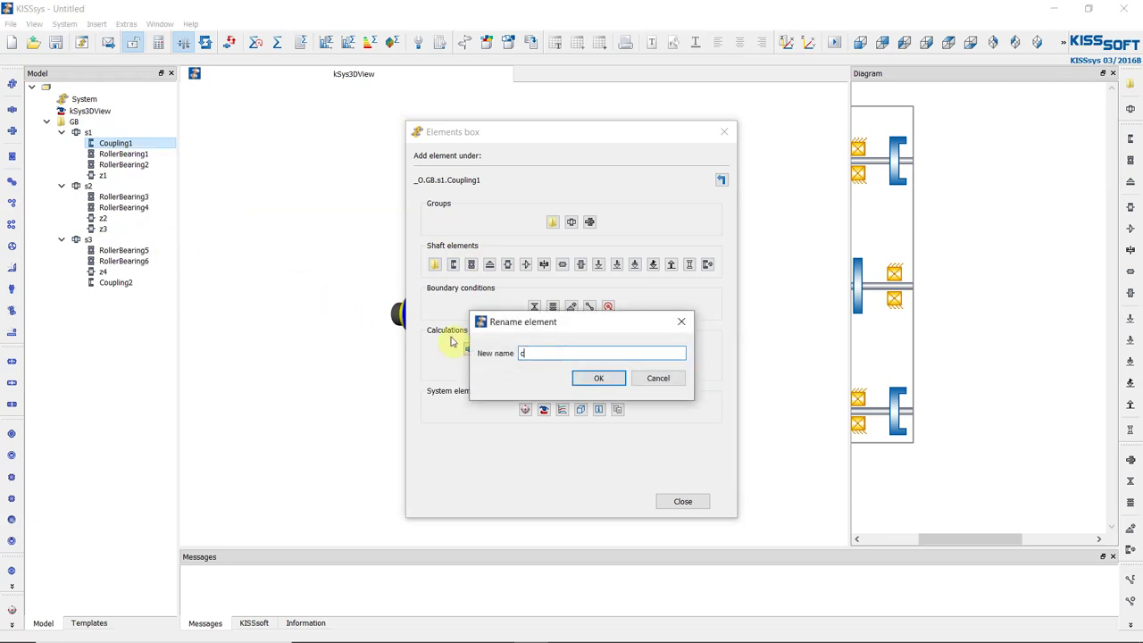
left_click(593, 378)
Rename the two roller bearings on shaft s1 as b1 and b2
left_click(129, 155)
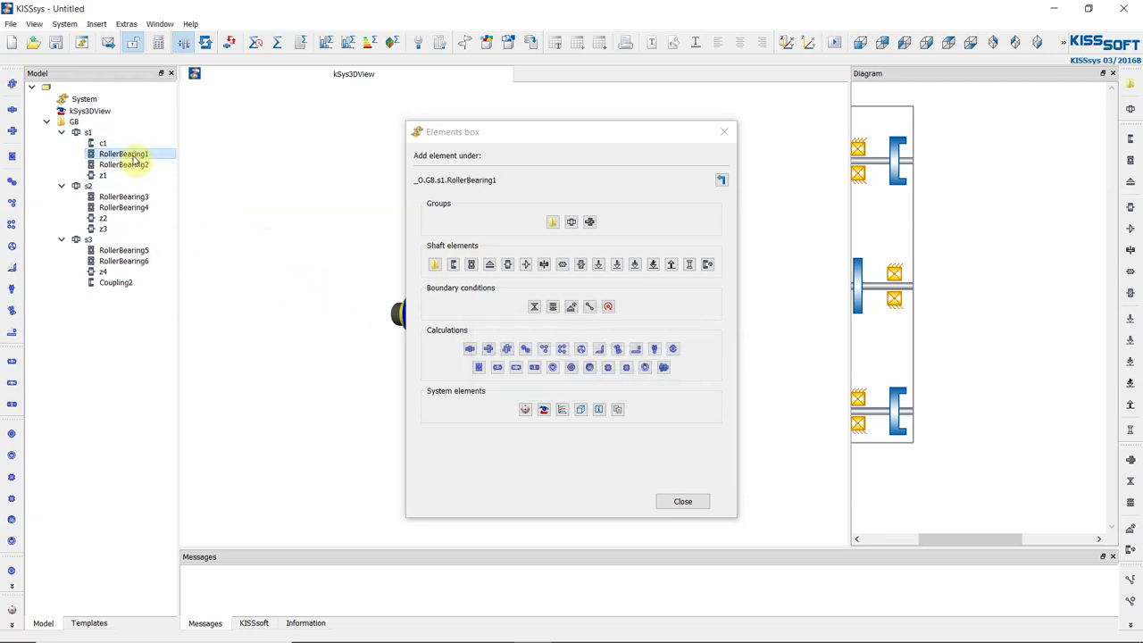
right_click(133, 155)
left_click(169, 250)
type("b1")
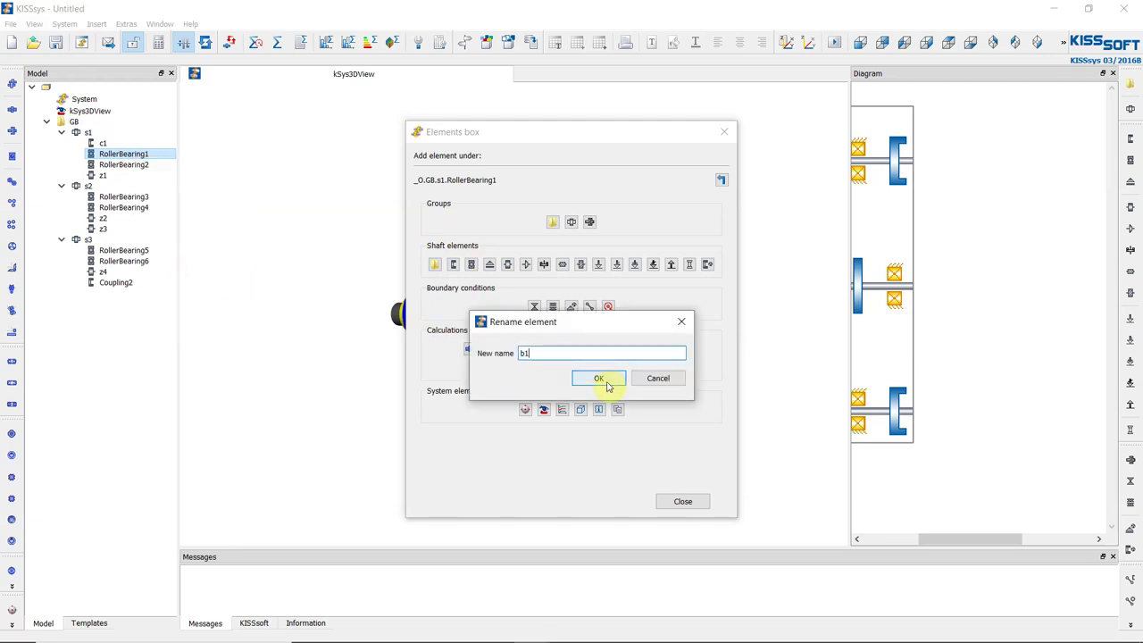
left_click(599, 378)
left_click(118, 166)
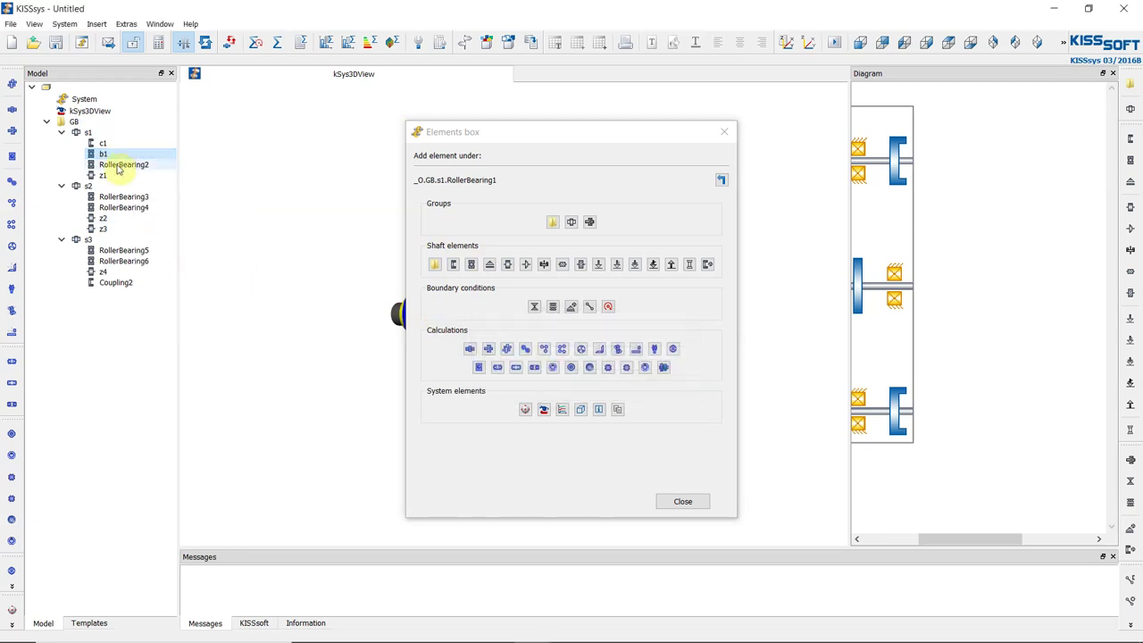
right_click(117, 166)
left_click(153, 259)
type("b2")
left_click(595, 378)
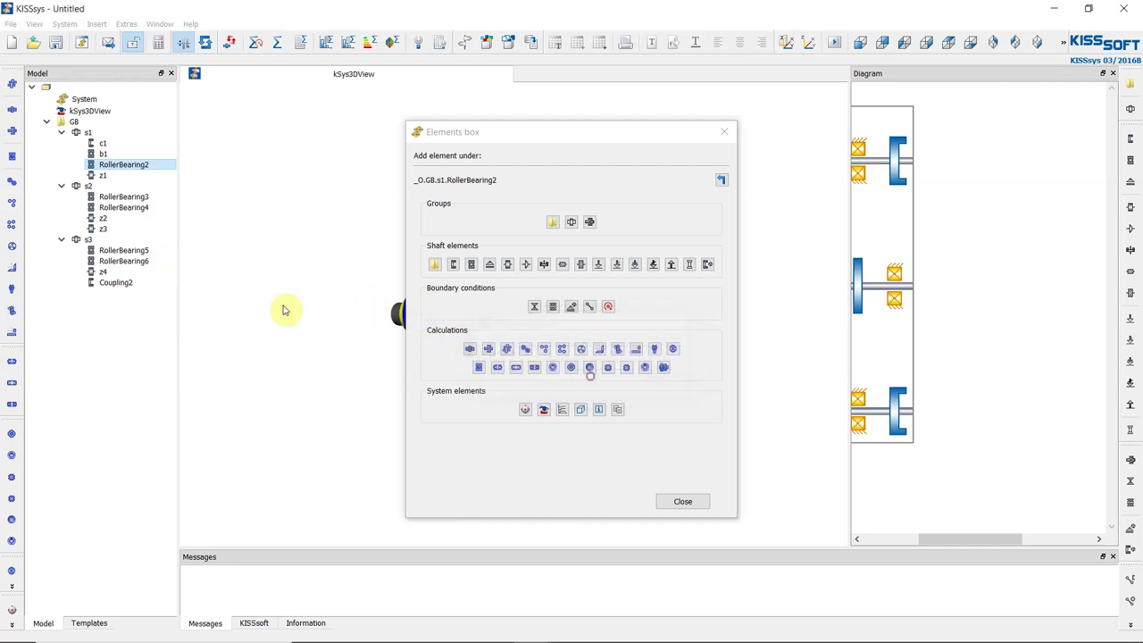
Rename the two roller bearings on shaft s2 as b3 and b4
left_click(119, 198)
right_click(119, 198)
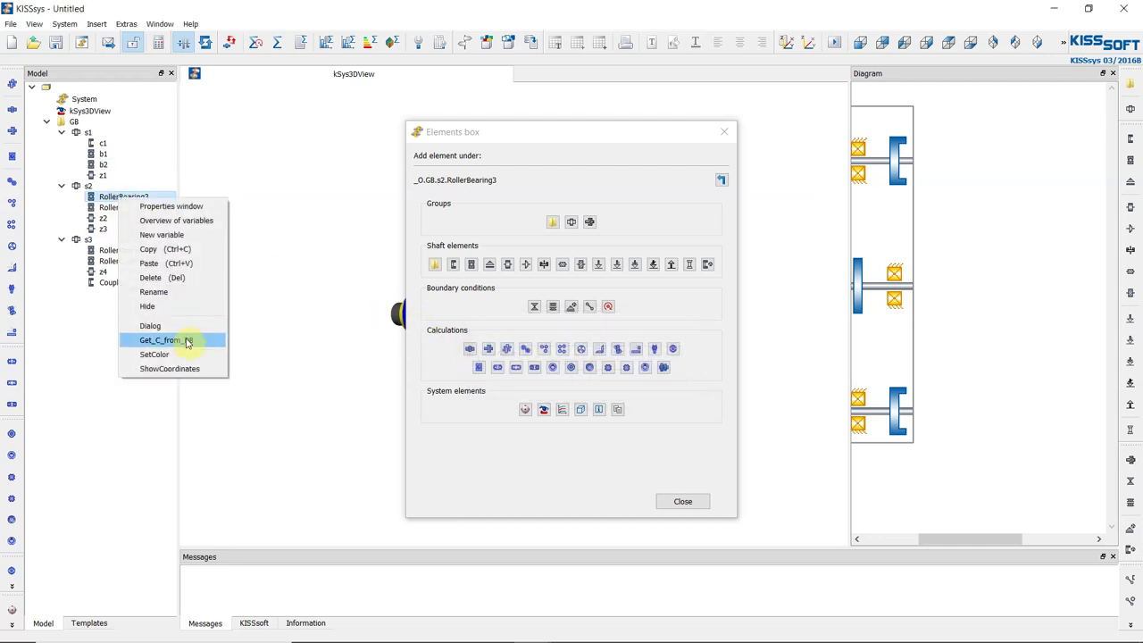
left_click(153, 292)
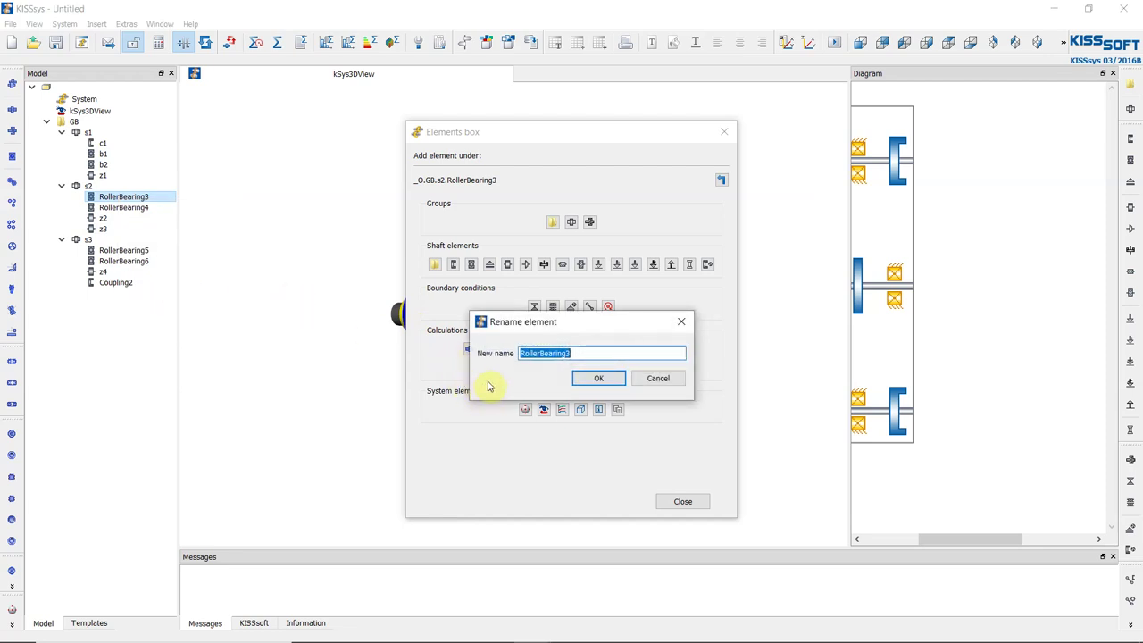
type("b3")
left_click(597, 380)
left_click(125, 206)
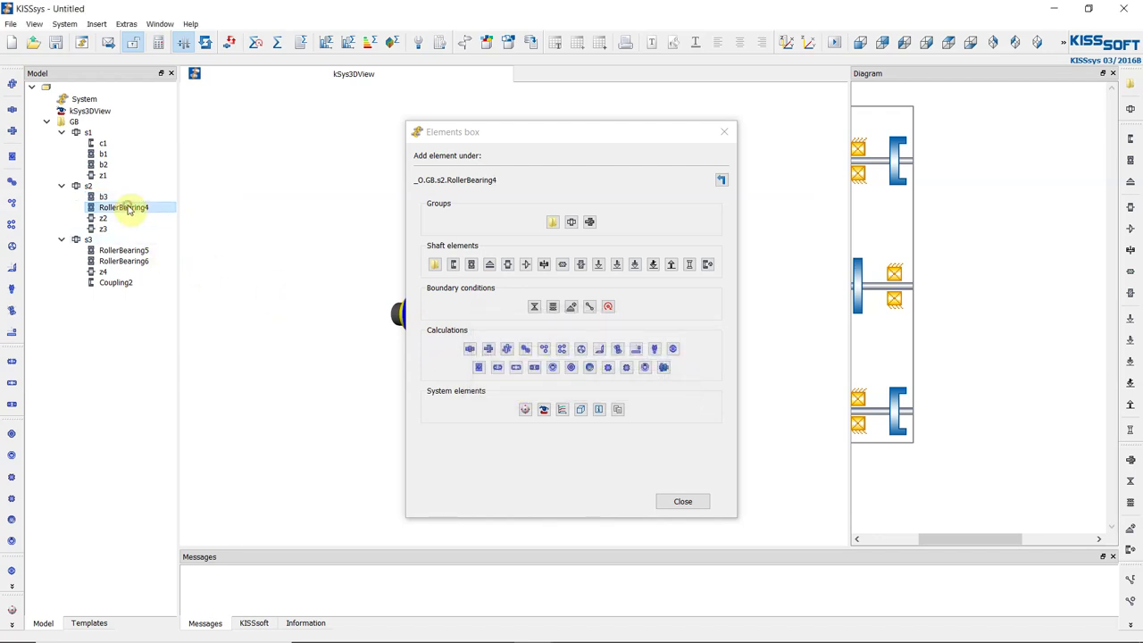
right_click(128, 206)
left_click(174, 300)
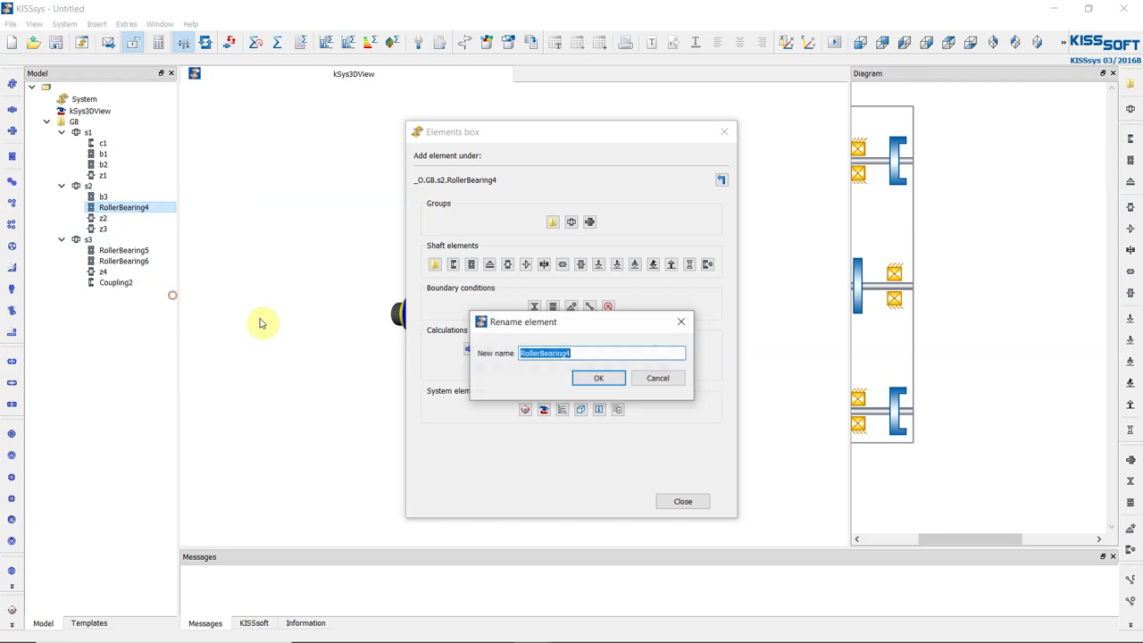
left_click(598, 378)
Rename the two roller bearings on shaft s3 as b5 and b6
left_click(122, 251)
right_click(128, 254)
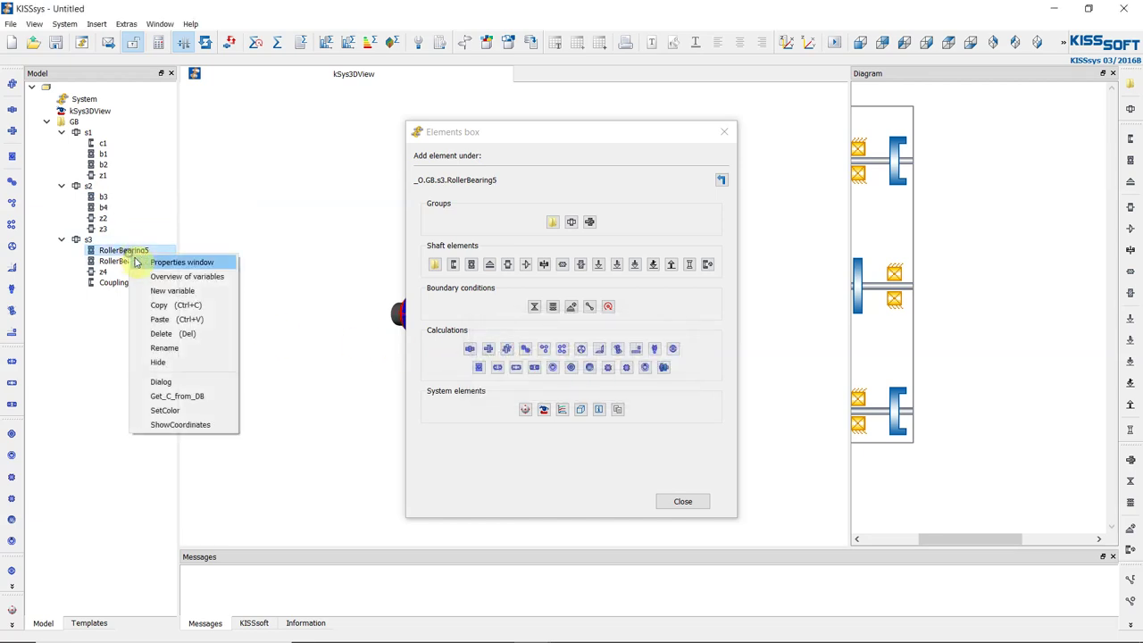
left_click(179, 347)
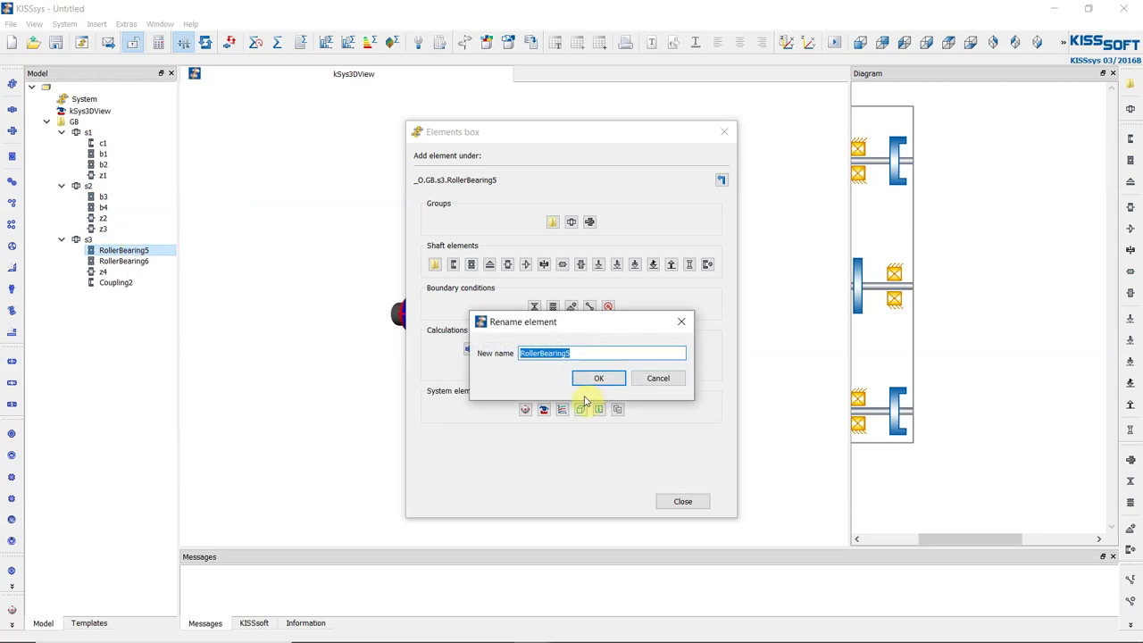
left_click(596, 379)
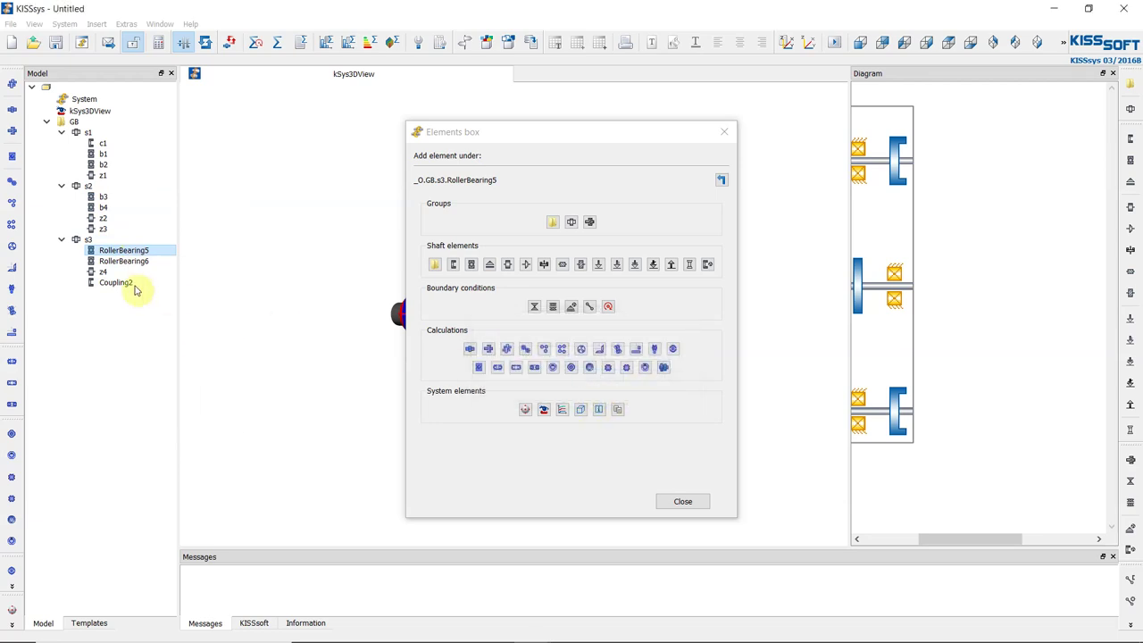
left_click(125, 261)
right_click(125, 261)
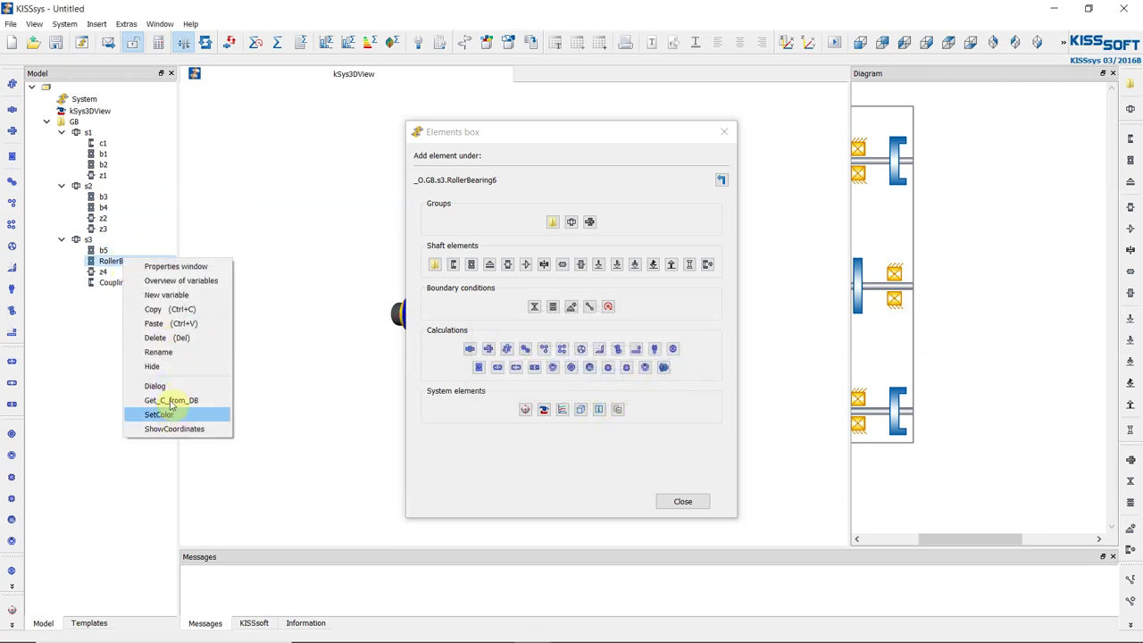
left_click(167, 354)
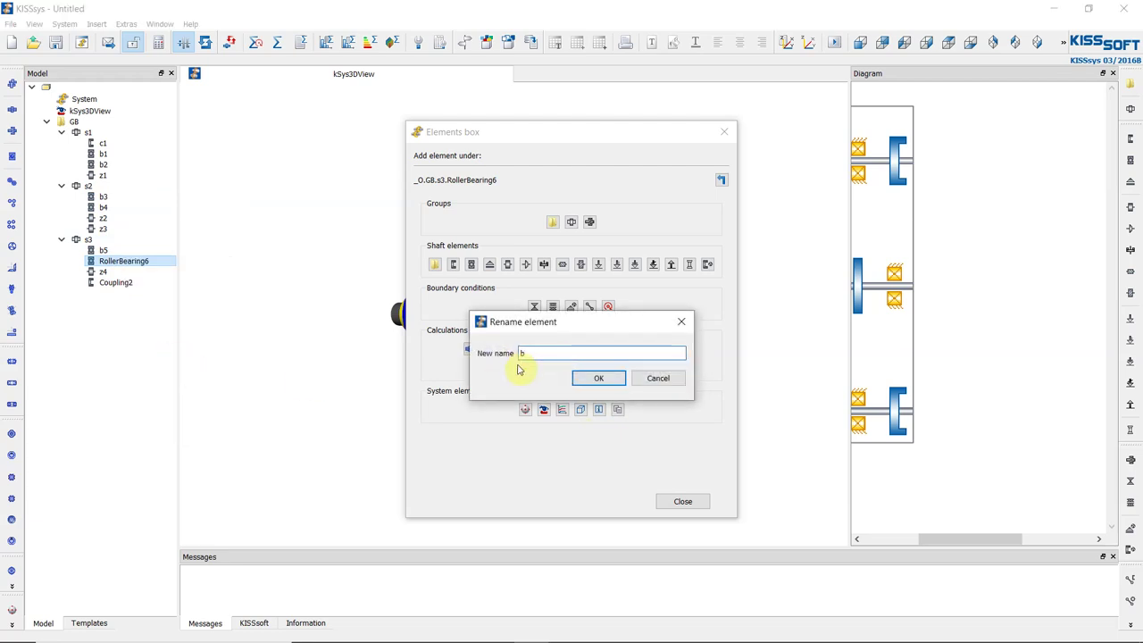
left_click(599, 379)
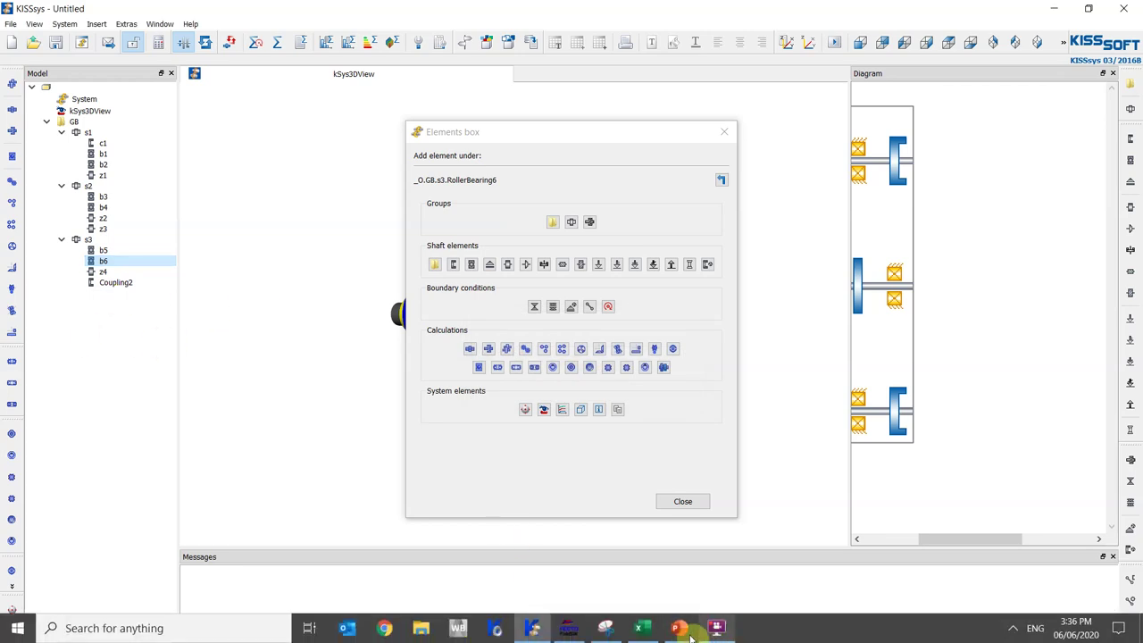
Consult the PowerPoint schematic for the gear meshes, and in KISSsys start a gear pair constraint under GB named z1z2
left_click(680, 628)
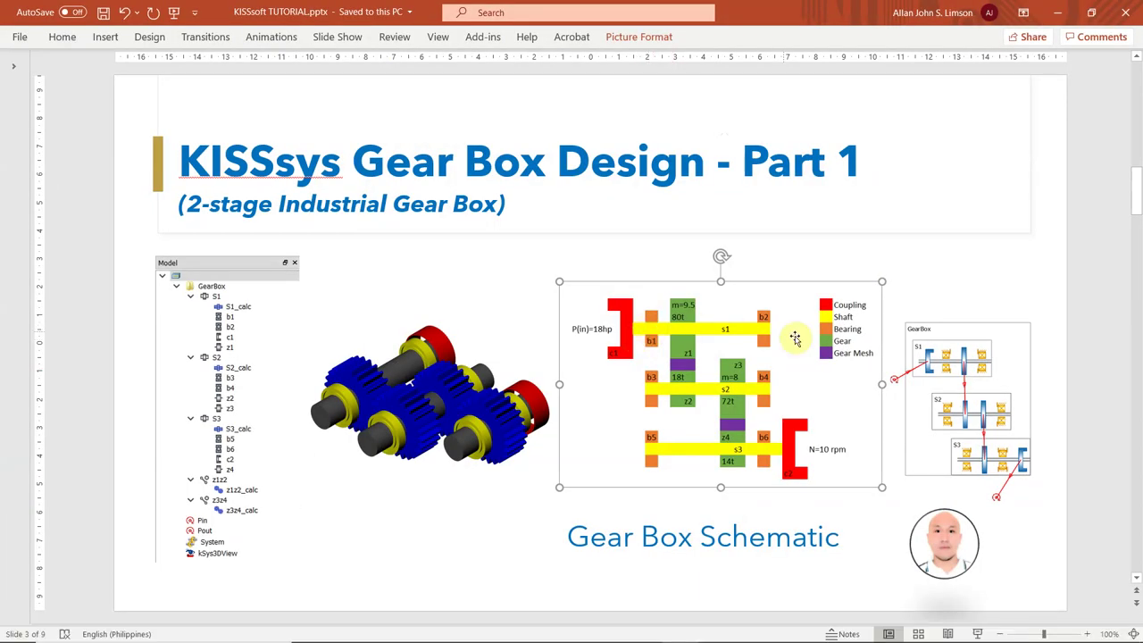
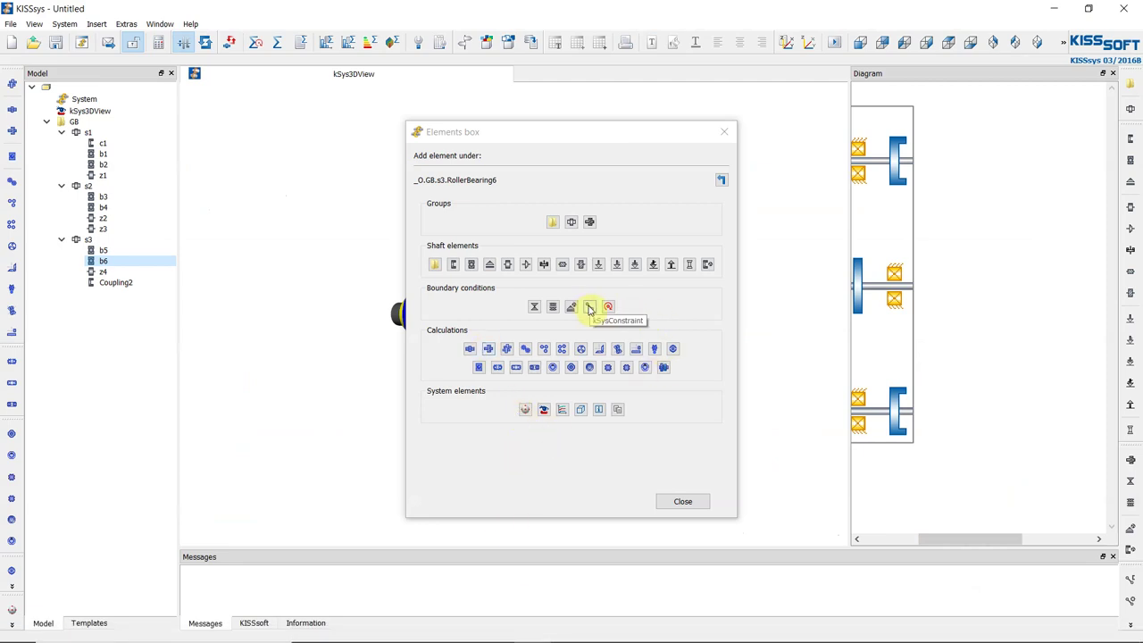
left_click(589, 308)
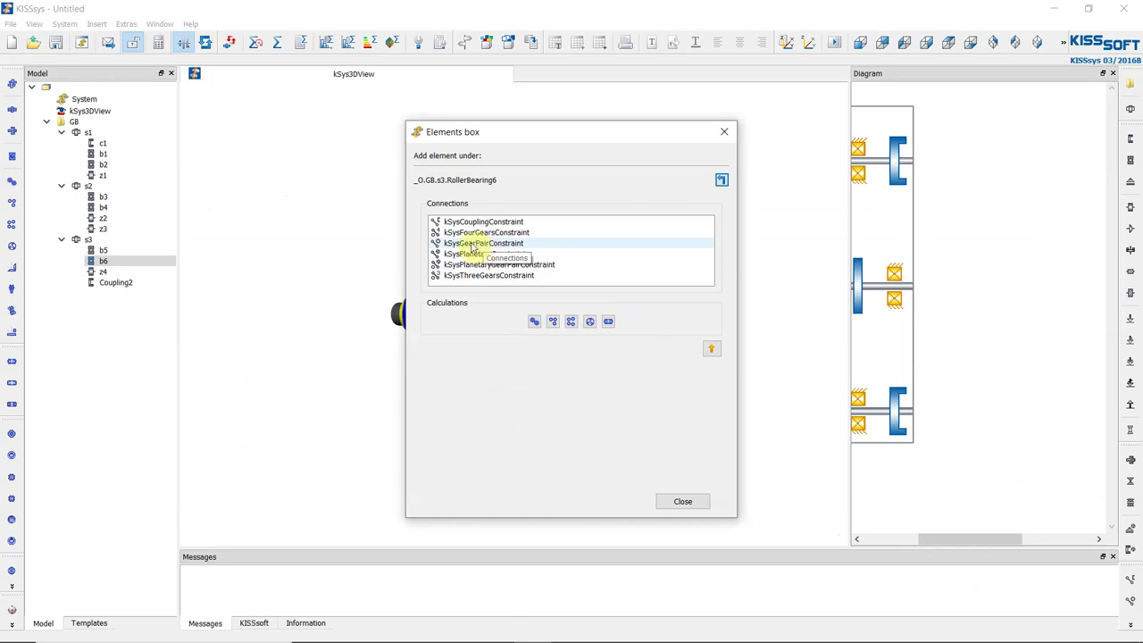
left_click(76, 122)
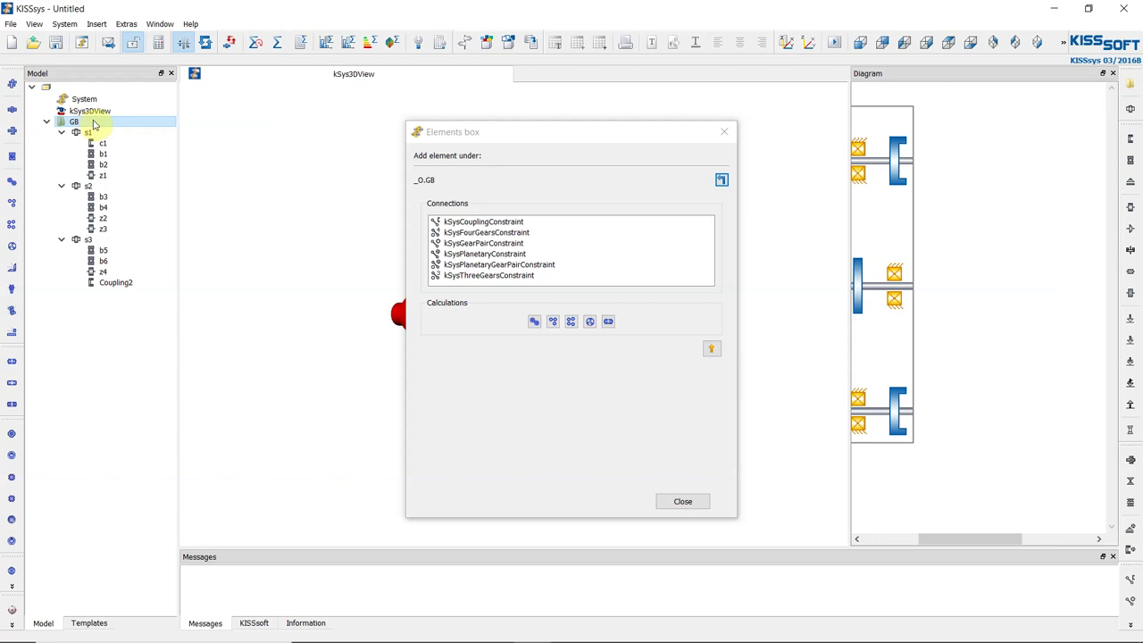
double_click(507, 243)
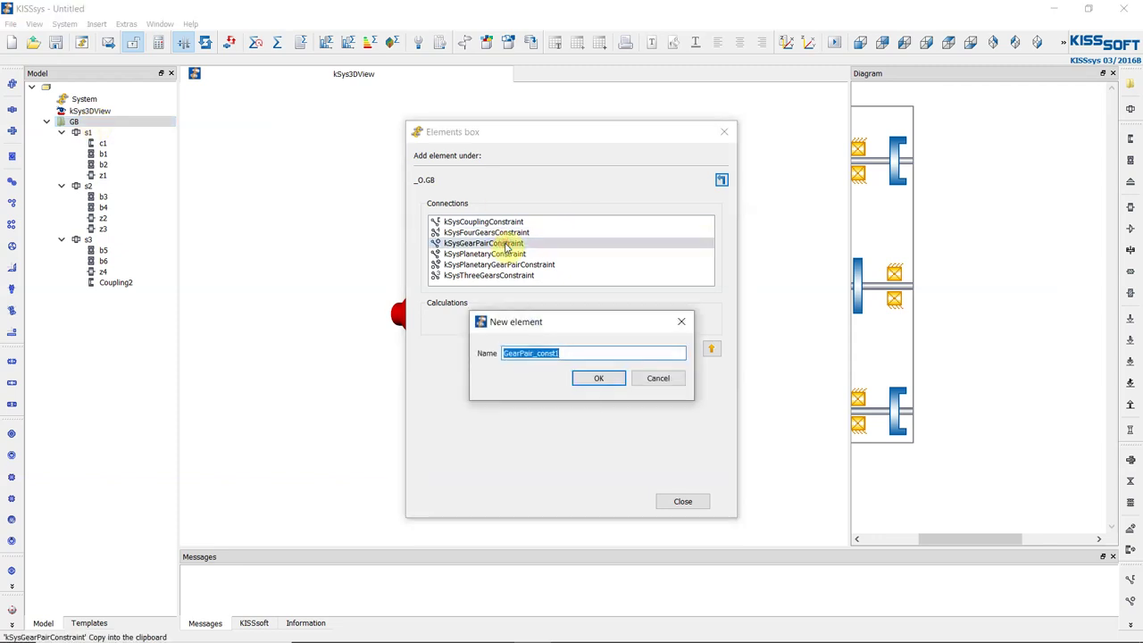
left_click(592, 350)
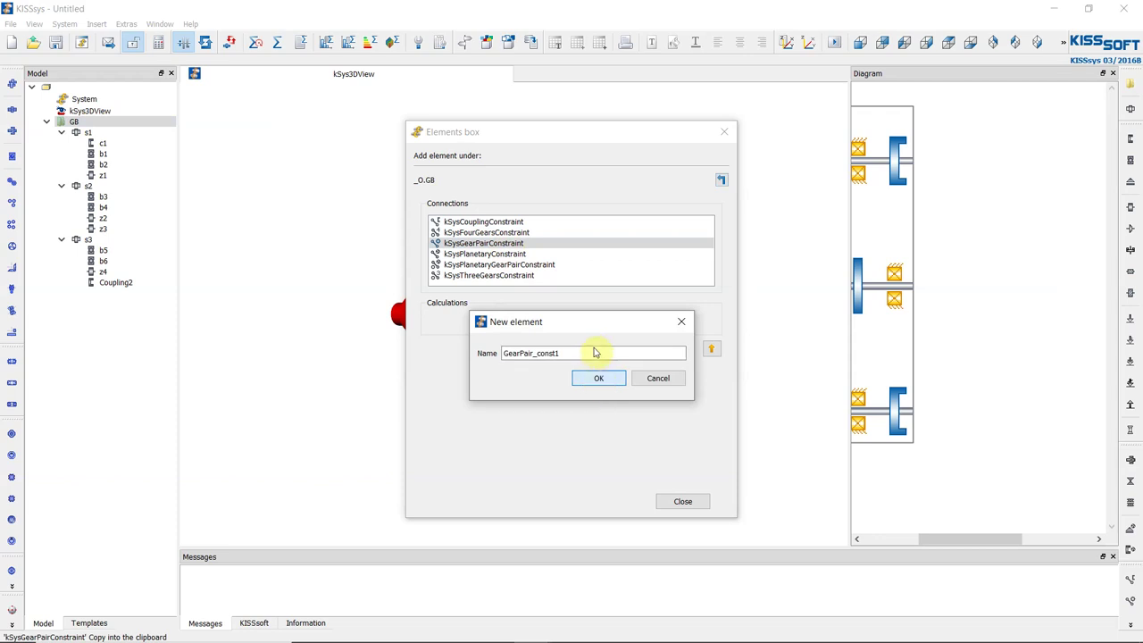
double_click(592, 352)
type("z1z2")
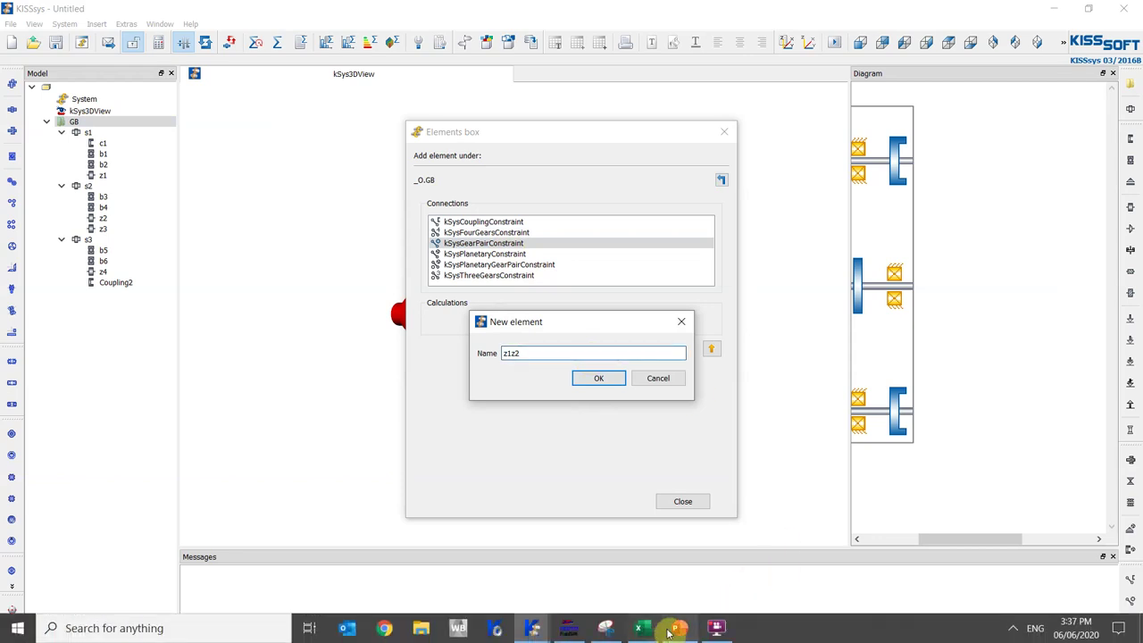
Check the first gear mesh between shafts s1 and s2 in the Excel and PowerPoint schematics, and return to KISSsys
left_click(678, 629)
left_click(678, 630)
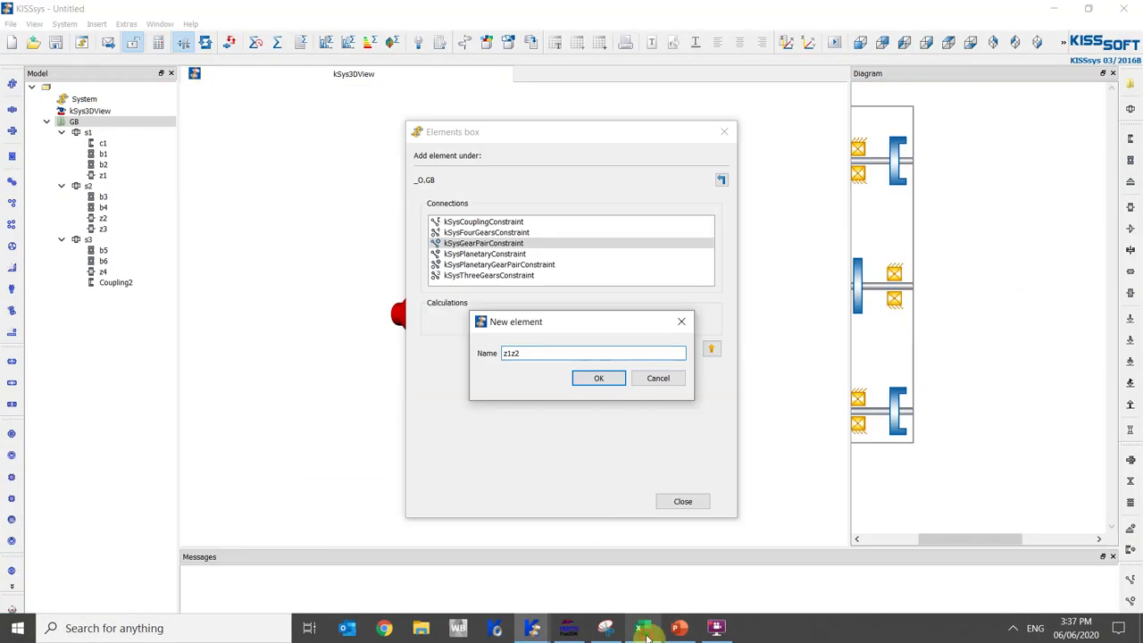
left_click(639, 628)
left_click_drag(375, 365, 392, 363)
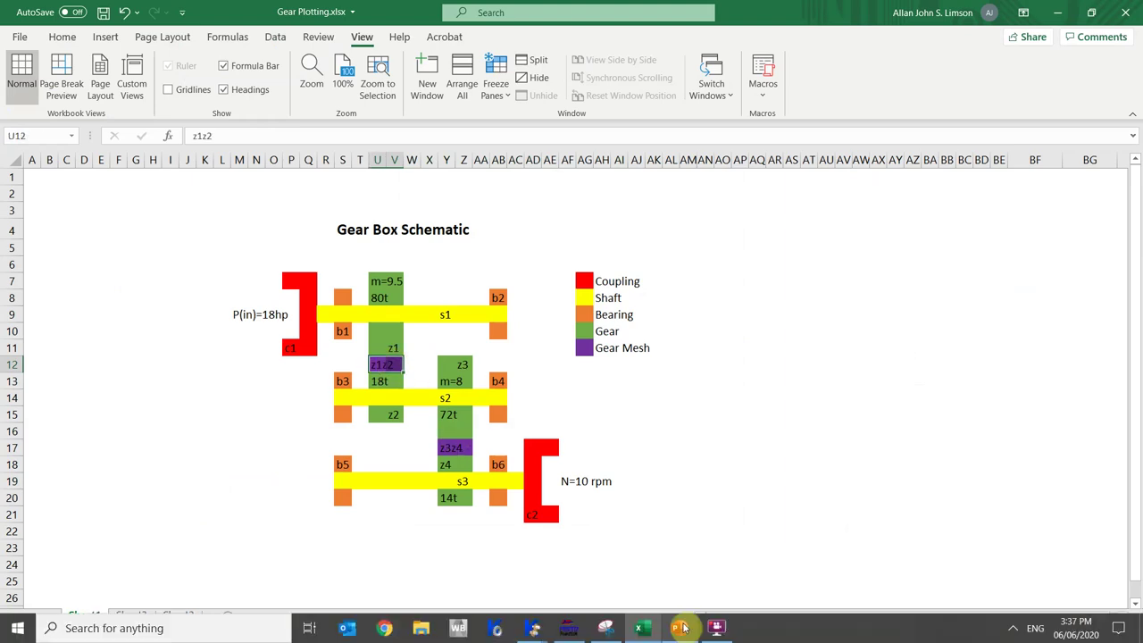
left_click(678, 630)
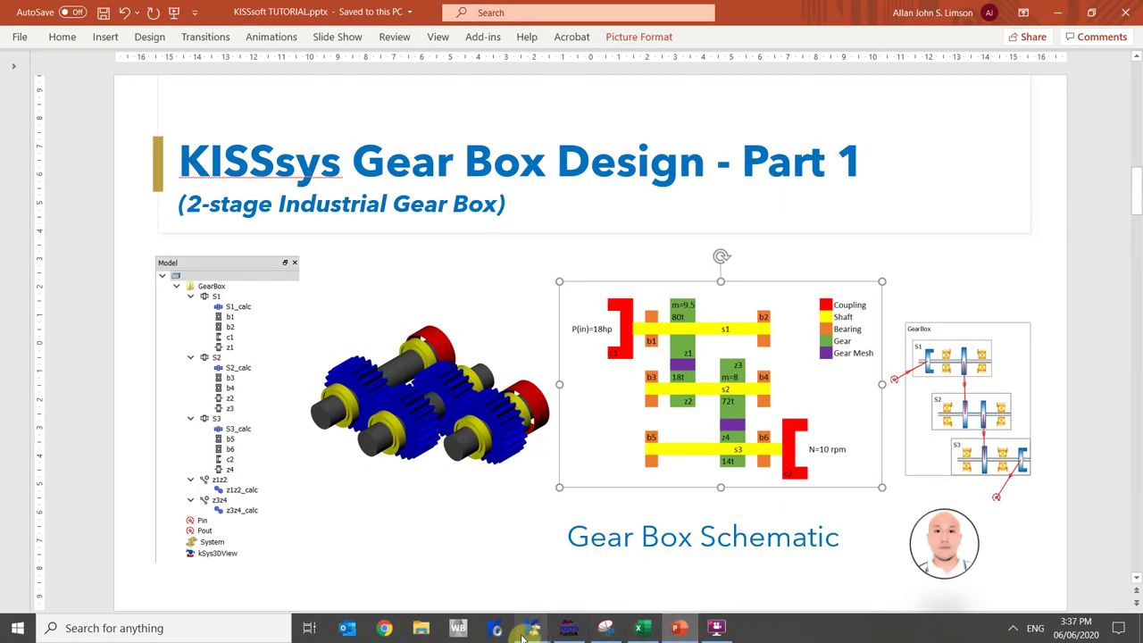
mouse_move(532, 628)
left_click(584, 566)
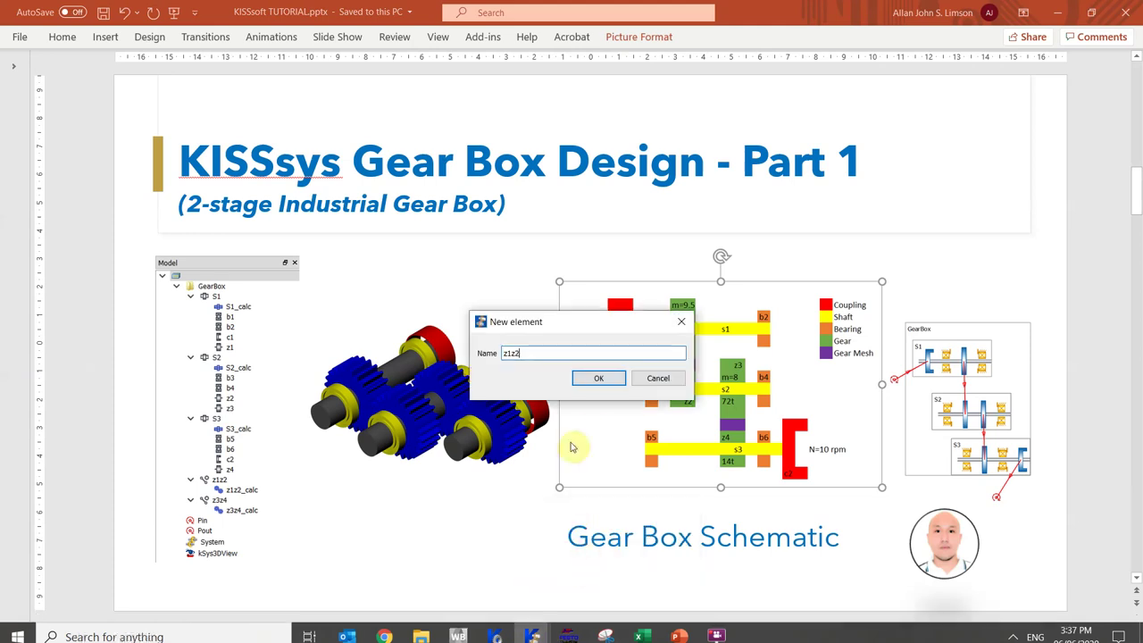
Create the z1z2 constraint between gear z1 on s1 and gear z2 on s2, with an efficiency of 1.0000
left_click(594, 377)
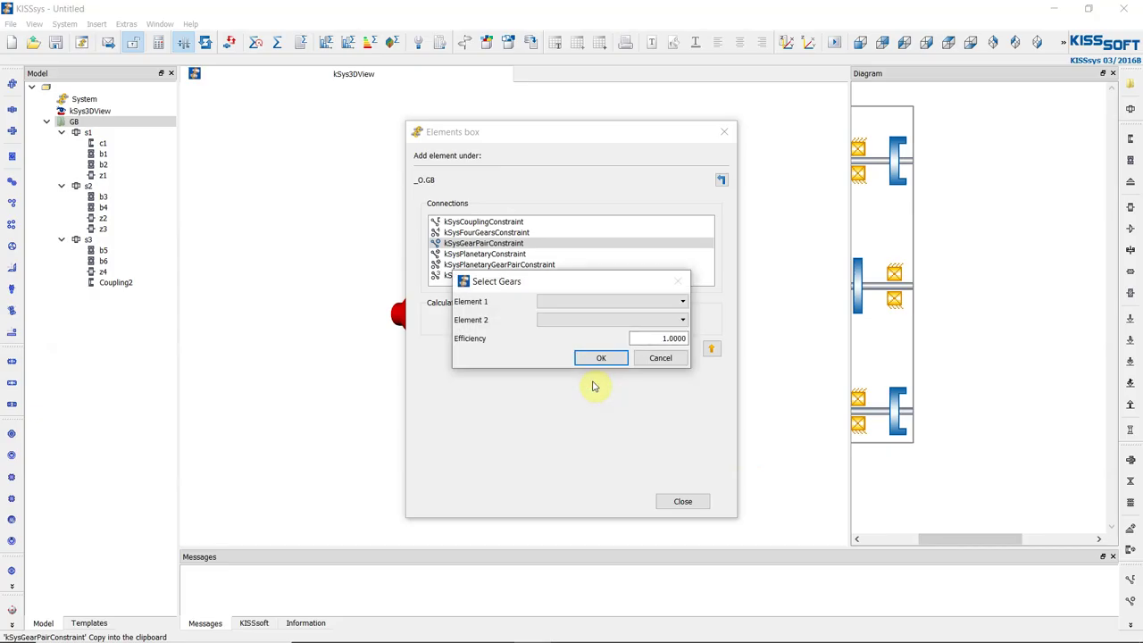
left_click(571, 302)
left_click(571, 313)
left_click(577, 320)
left_click(575, 340)
left_click_drag(658, 338, 684, 340)
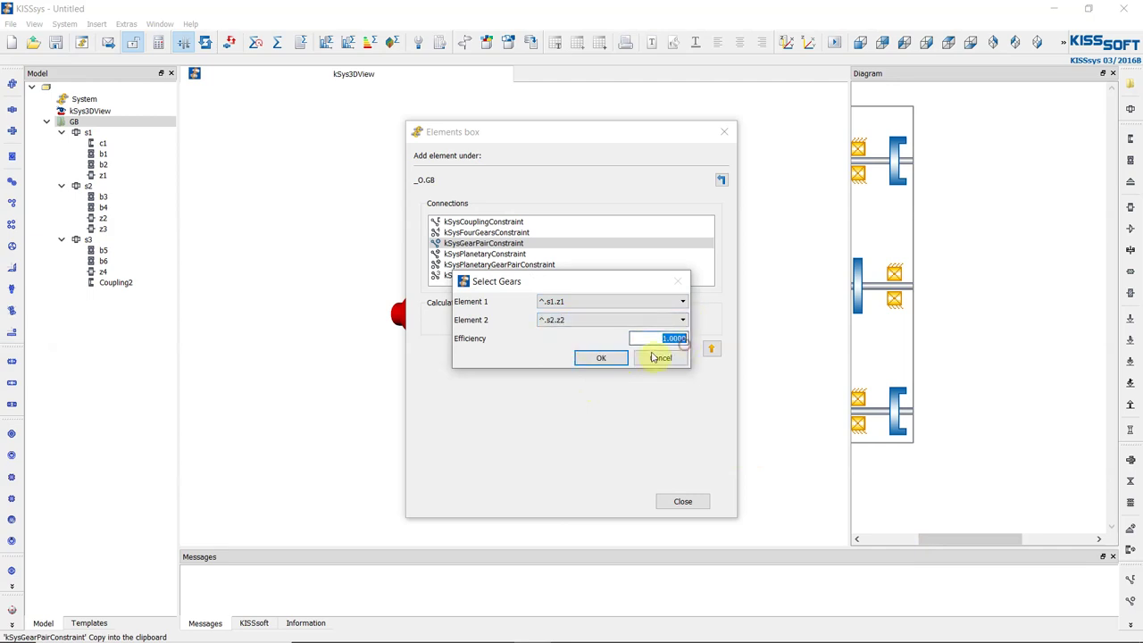
left_click(602, 358)
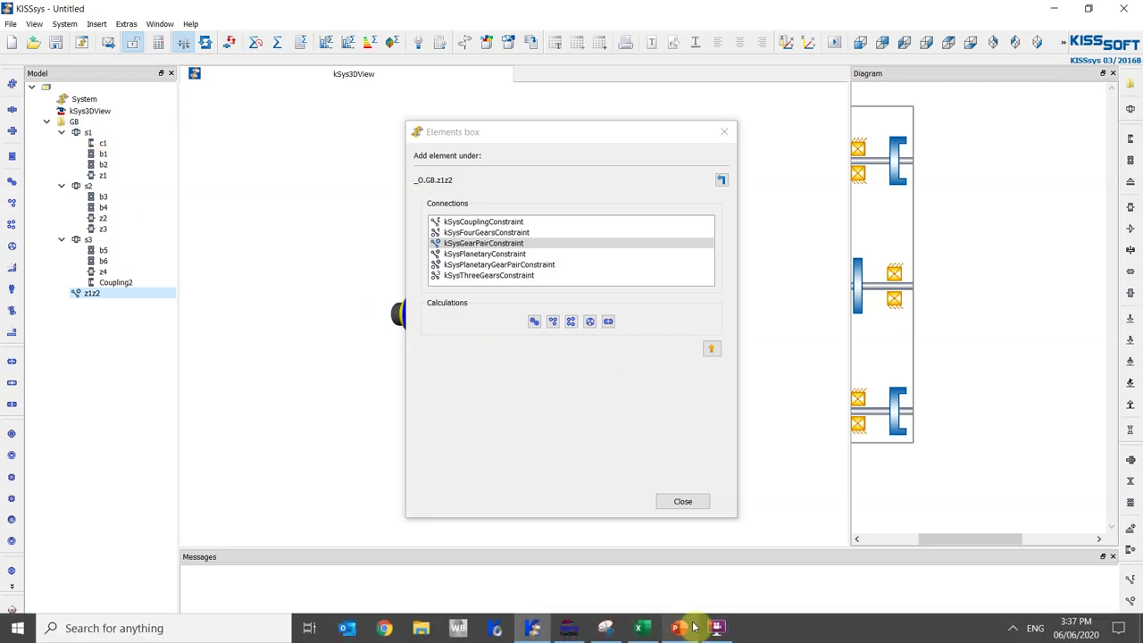
Check the second gear mesh z3z4 between shafts s2 and s3 in the PowerPoint and Excel schematics, and return to KISSsys
left_click(674, 632)
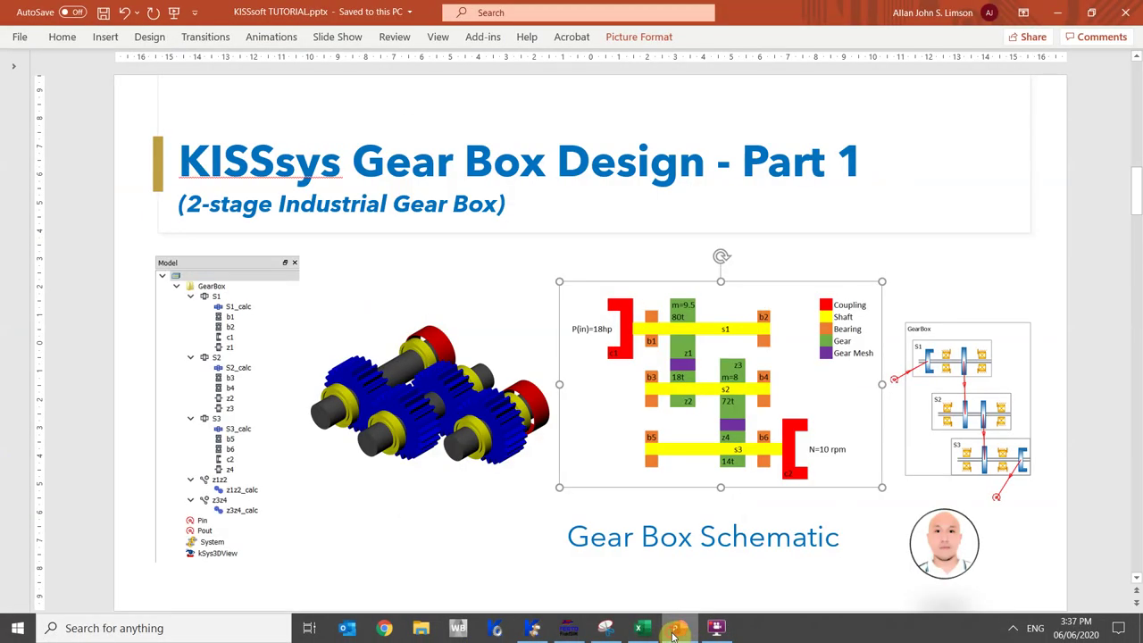
left_click(674, 632)
left_click(639, 627)
left_click_drag(450, 446, 464, 446)
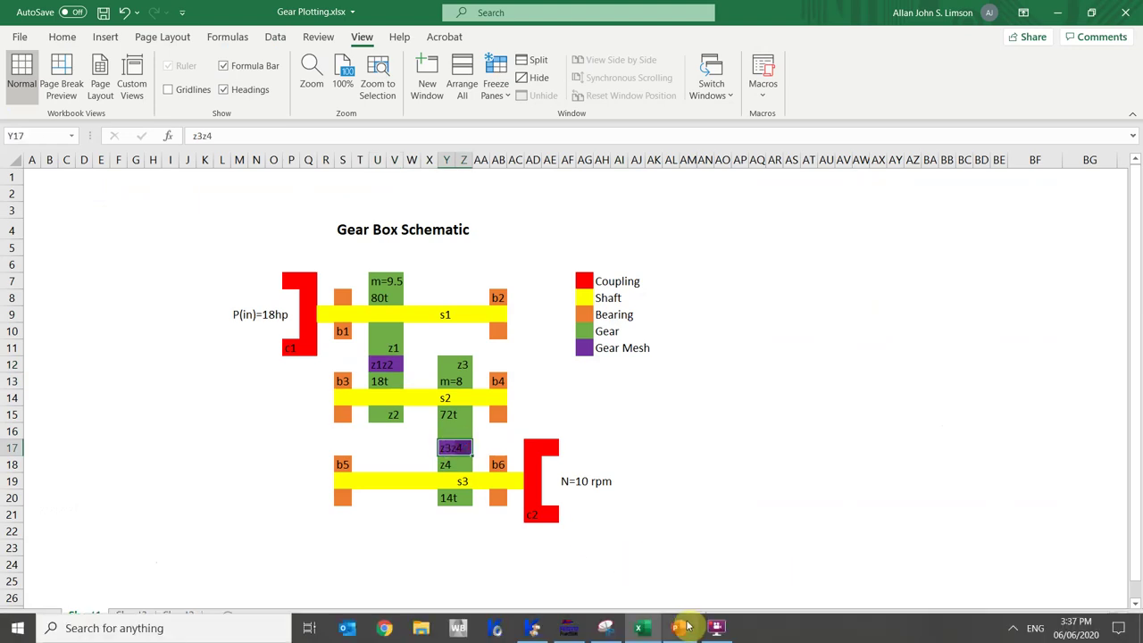
left_click(532, 628)
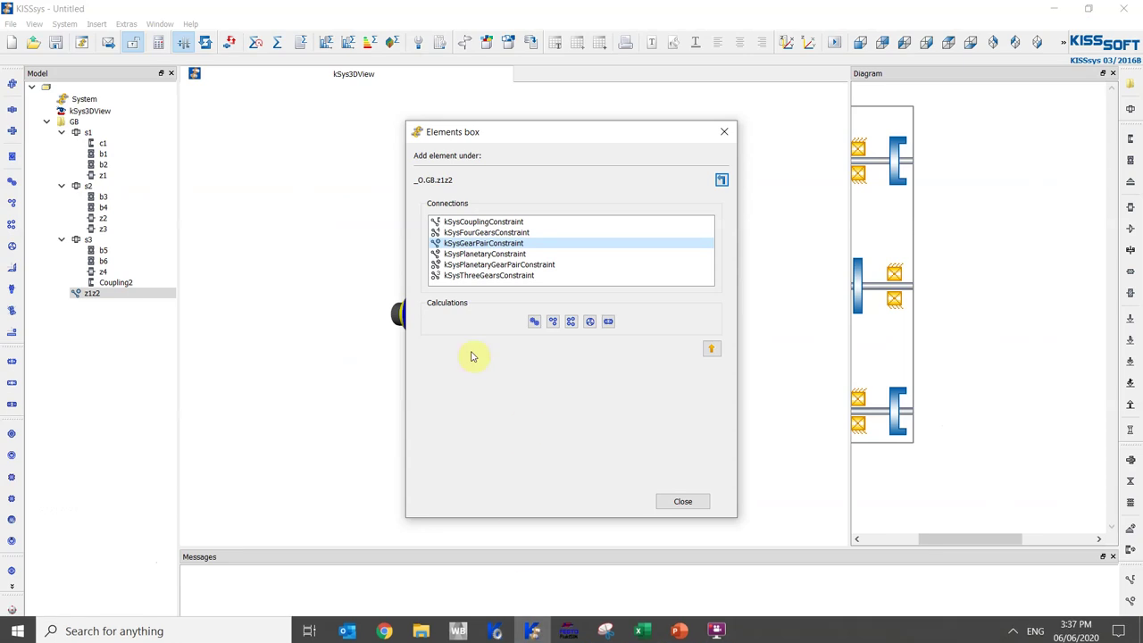
Create a gear pair constraint named z3z4 under GB between gear z3 on s2 and gear z4 on s3, with an efficiency of 1.0000
left_click(75, 125)
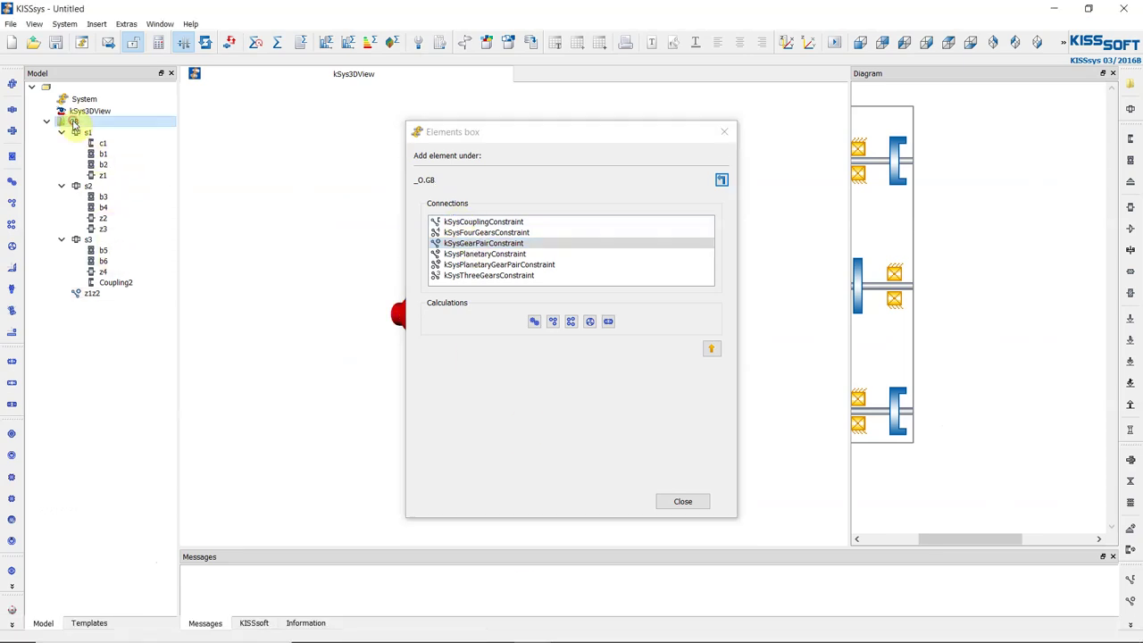
double_click(472, 248)
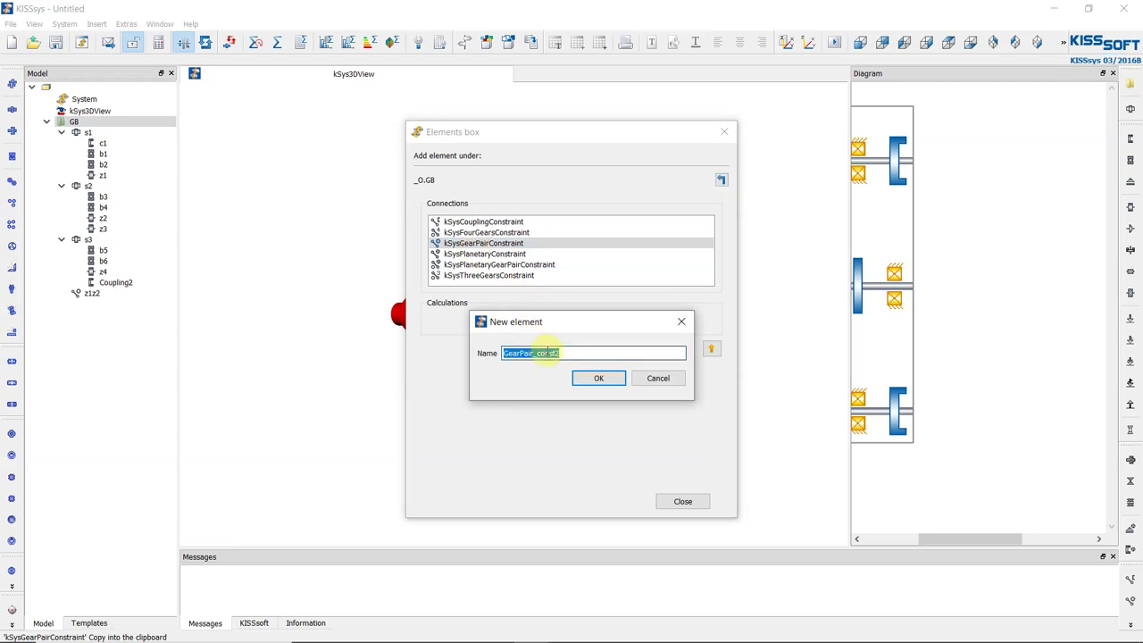
type("z3z4")
left_click(594, 378)
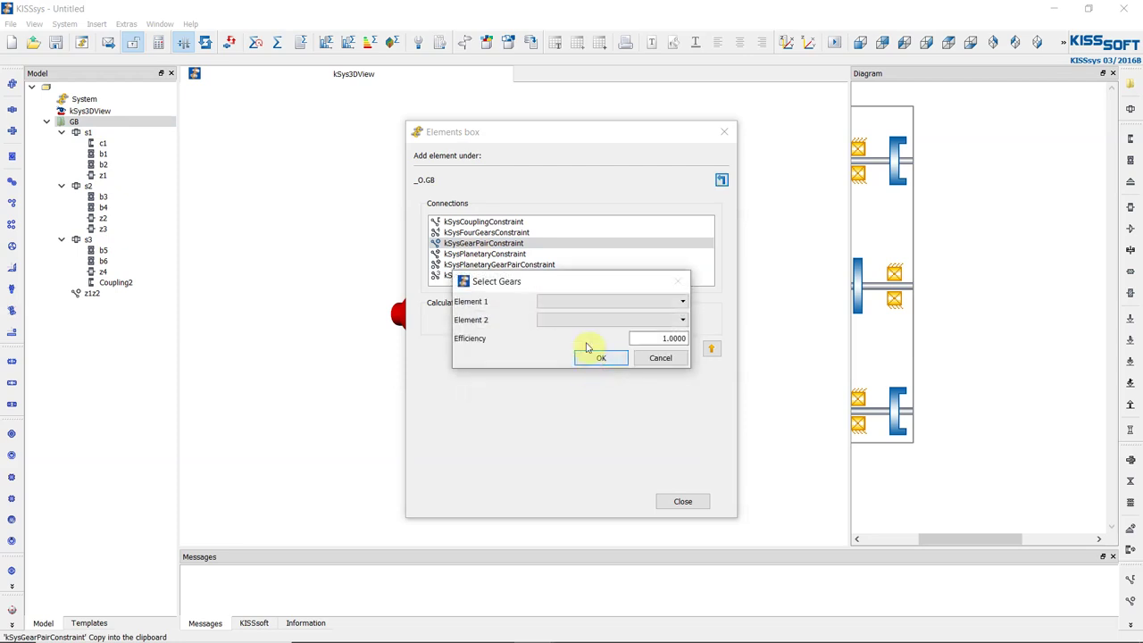
left_click(593, 308)
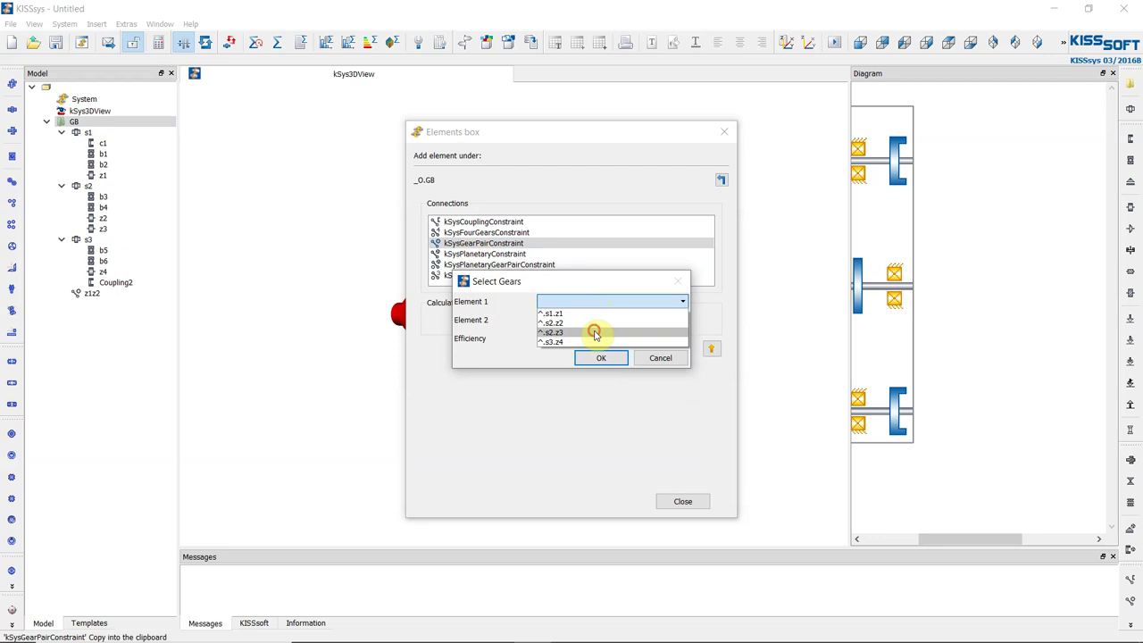
left_click(594, 332)
left_click(589, 319)
left_click(577, 359)
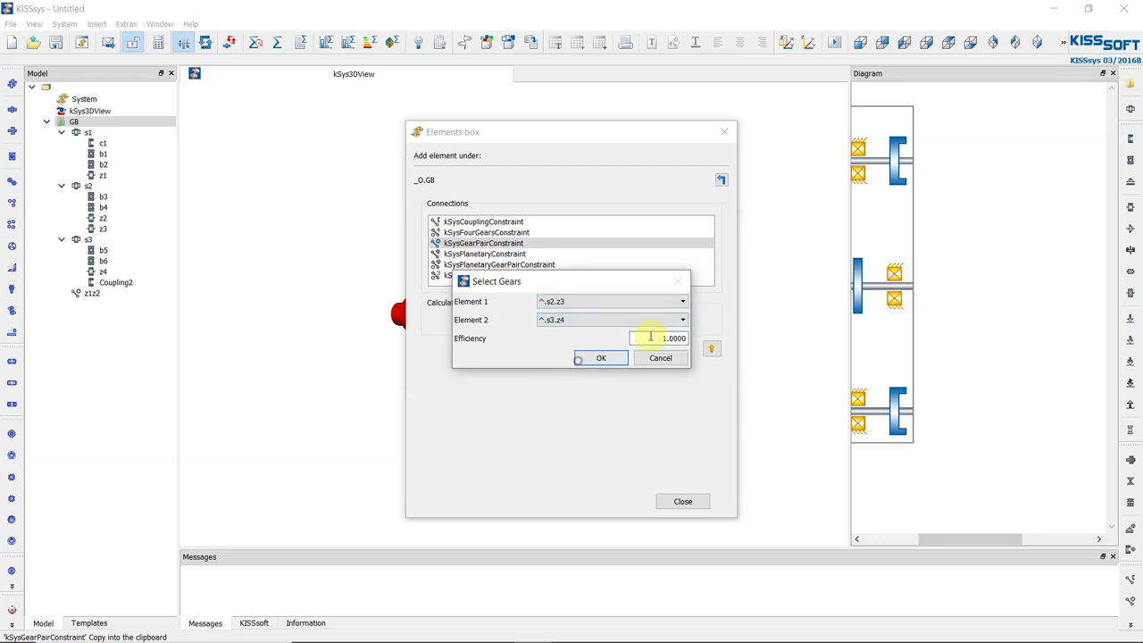
double_click(656, 338)
left_click(595, 355)
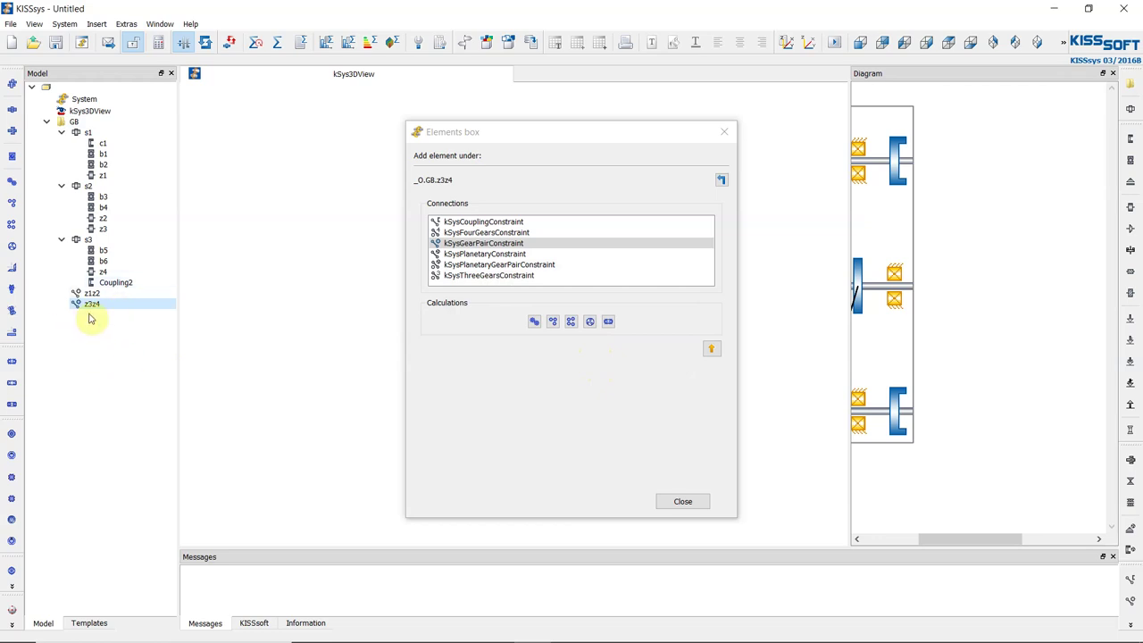
Add a helical gear pair calculation under each of the gear pair constraints z1z2 and z3z4
left_click(91, 293)
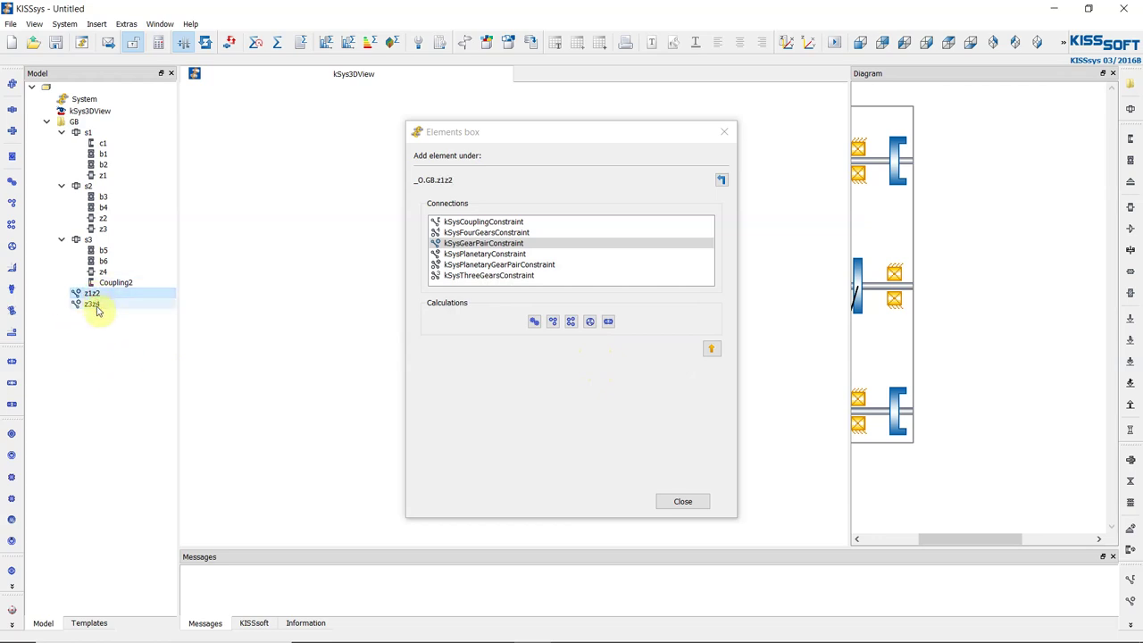
left_click(93, 305)
left_click(103, 304)
left_click(91, 293)
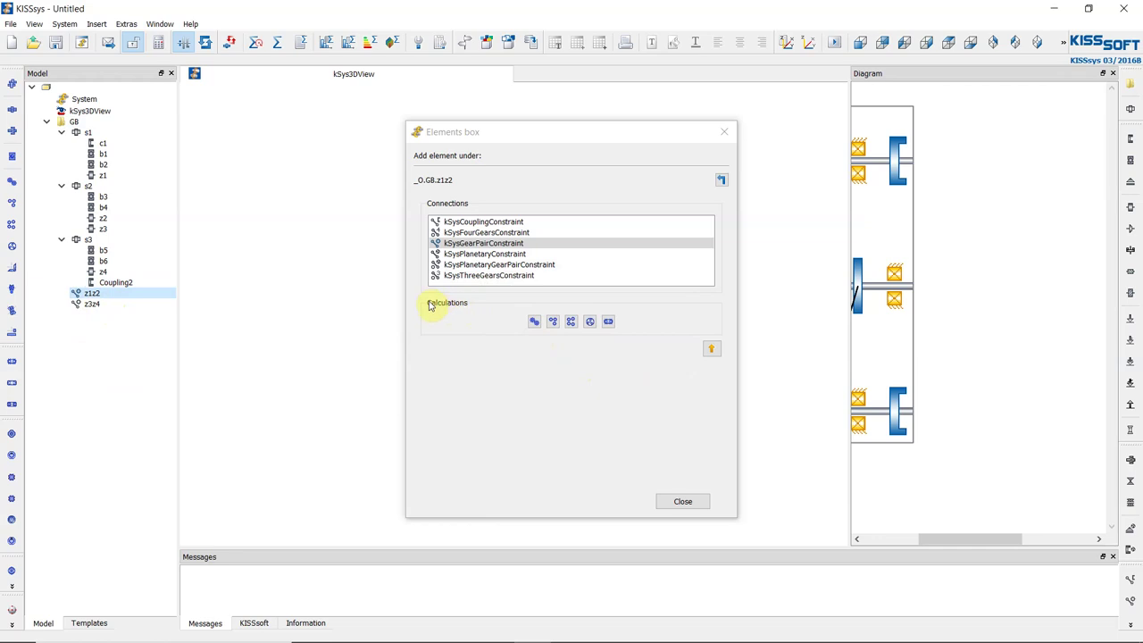
left_click(533, 322)
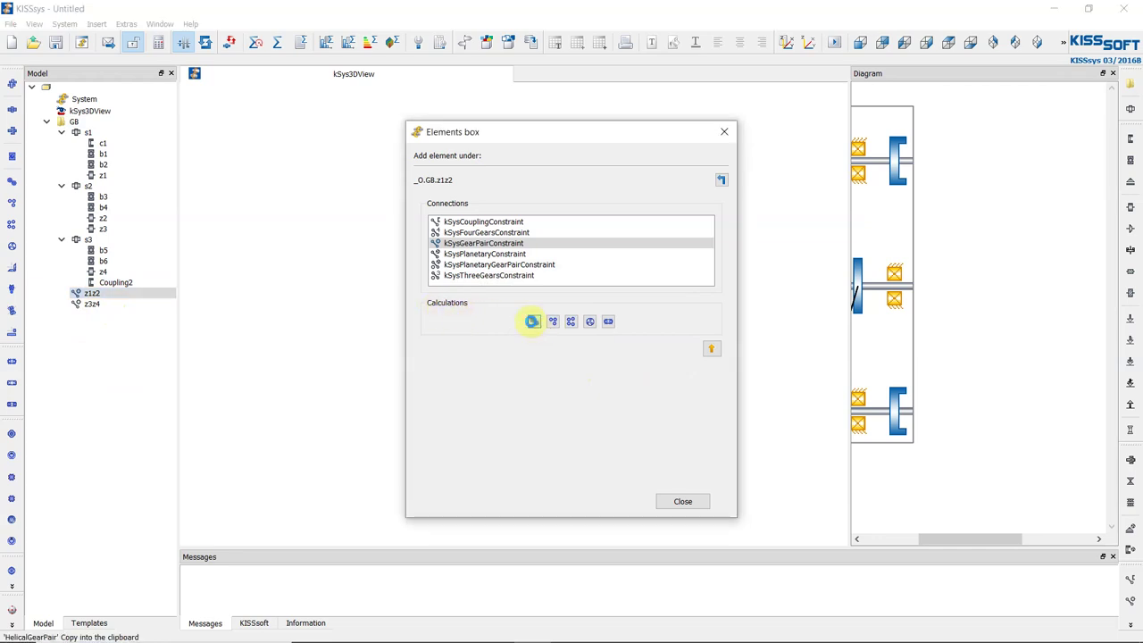
left_click(125, 304)
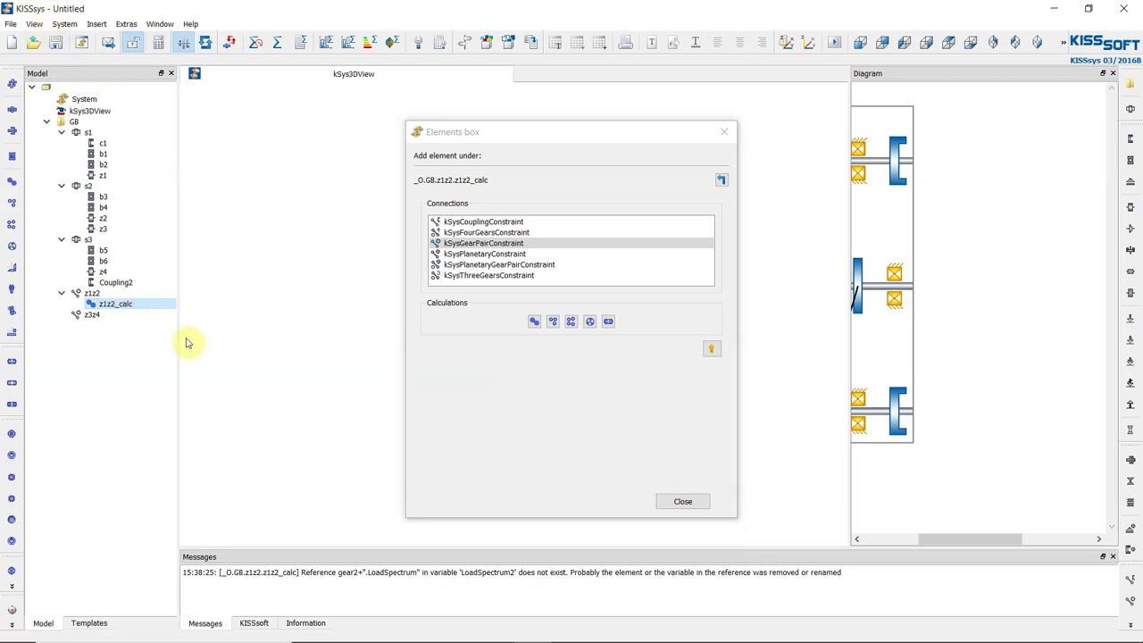
left_click(91, 316)
left_click(534, 323)
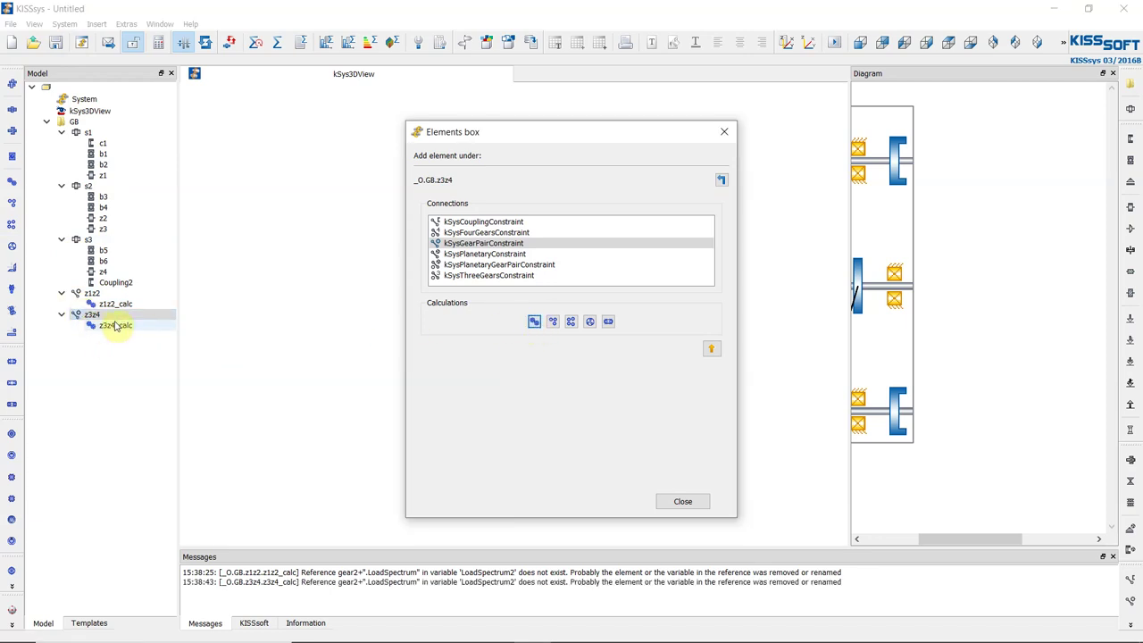
Add a kSoftShaft calculation under each of the shafts s1, s2 and s3
left_click(720, 350)
left_click(100, 154)
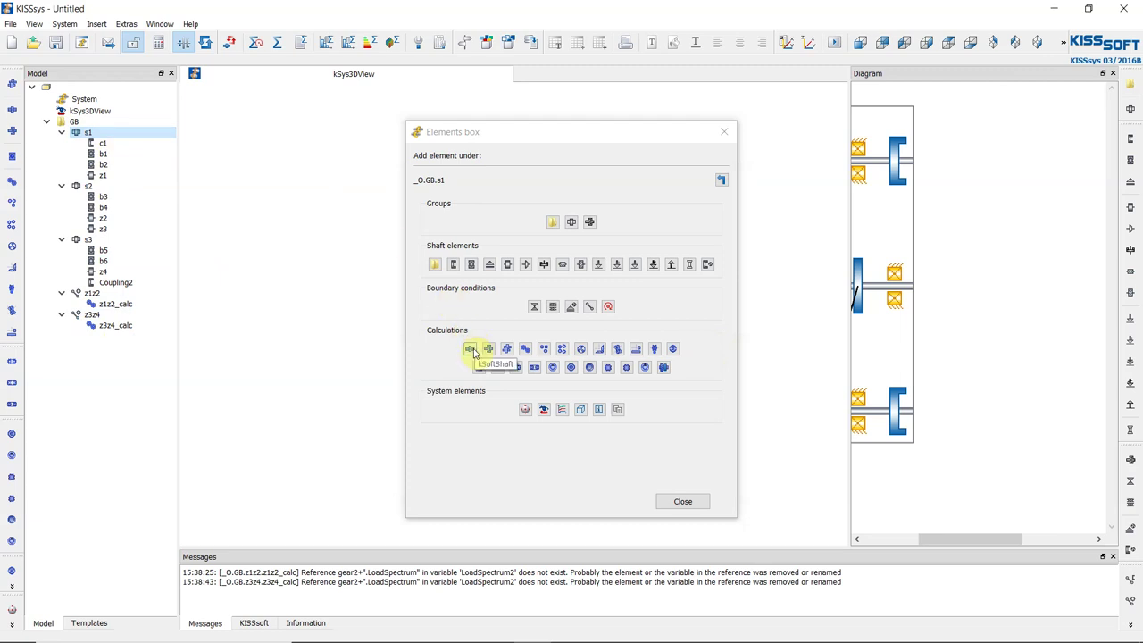
left_click(471, 349)
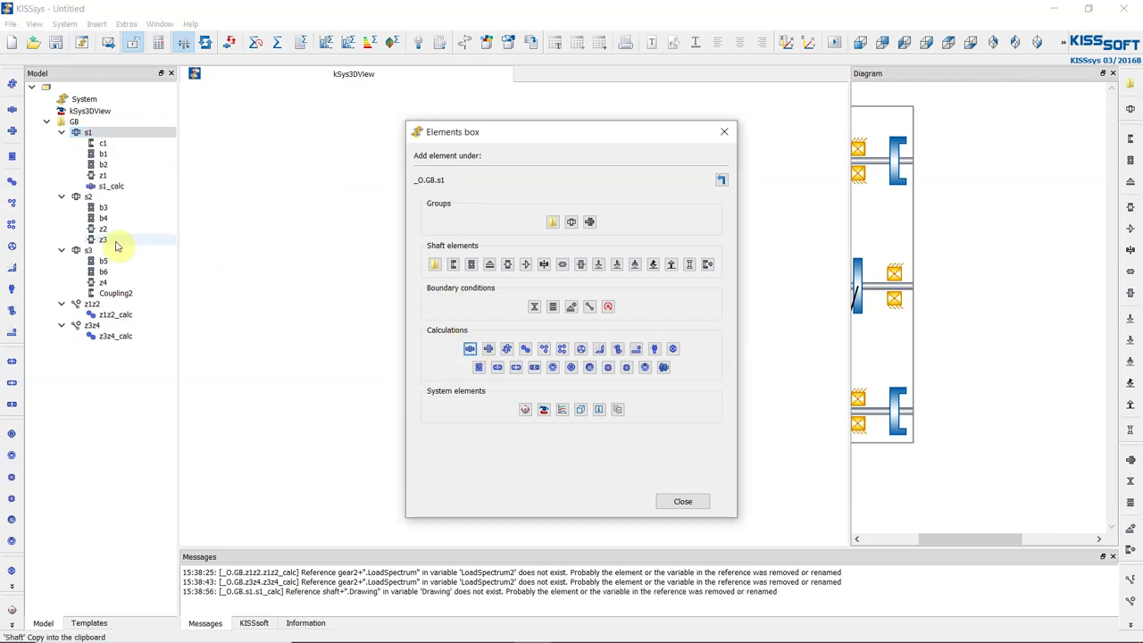
left_click(90, 198)
left_click(470, 349)
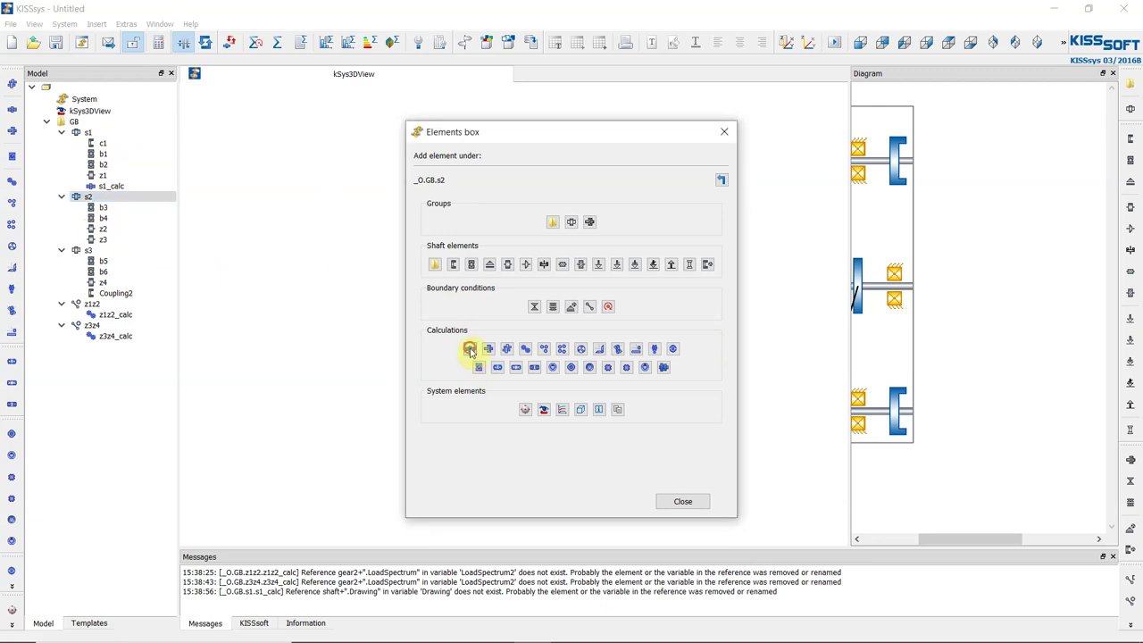
left_click(96, 263)
left_click(470, 350)
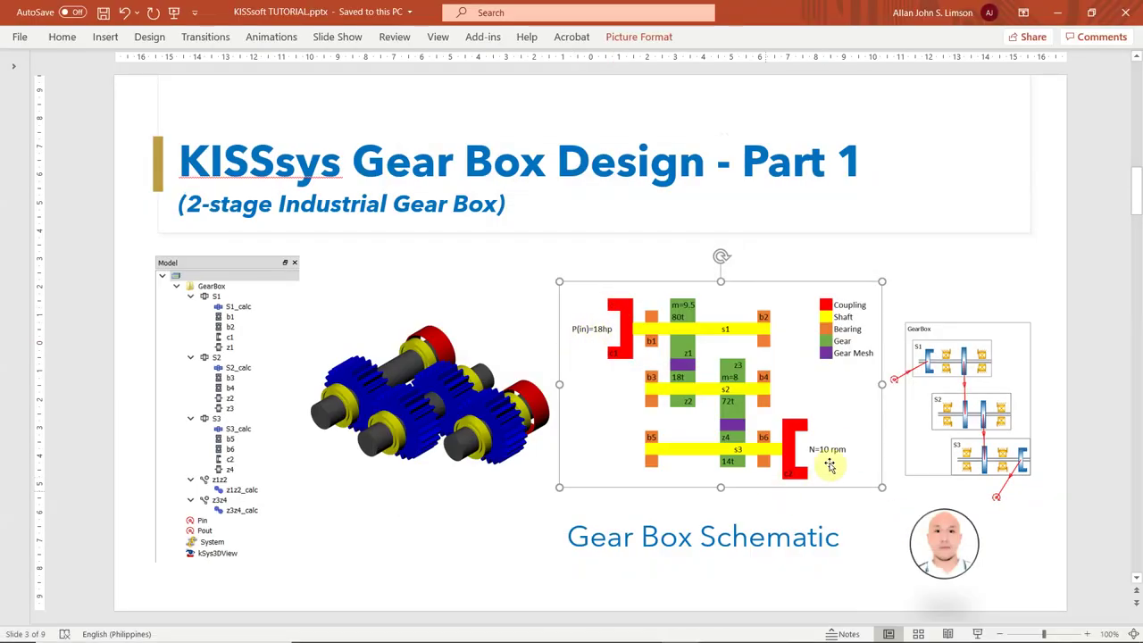
Return from the PowerPoint schematic to KISSsys and add a kSysSpeedOrForce boundary element named Pin at the model root
left_click(1065, 13)
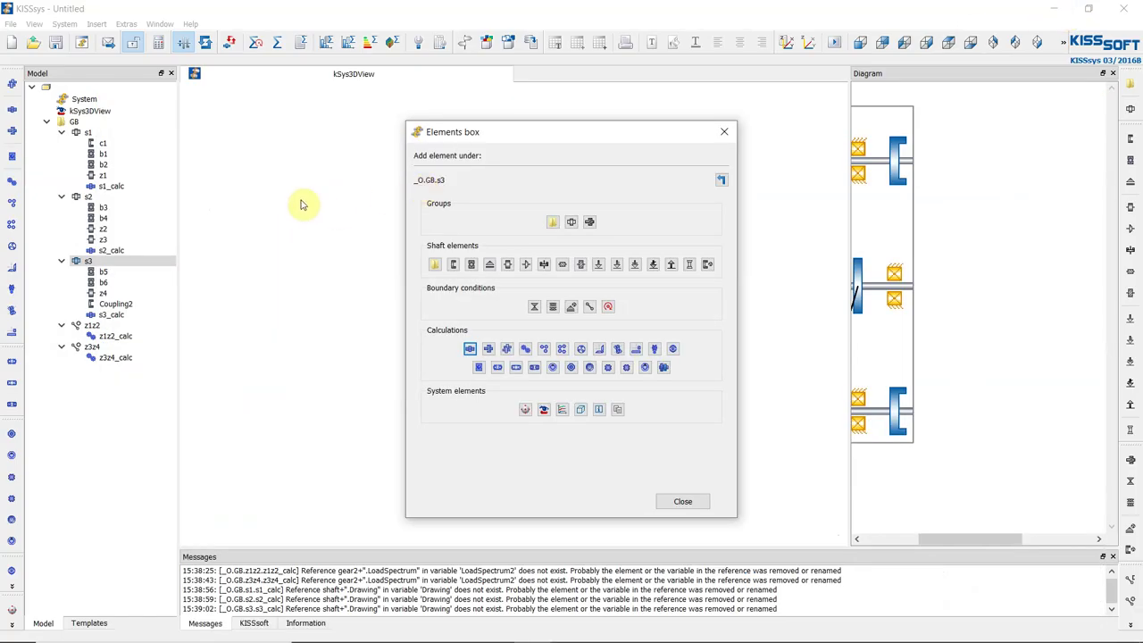
left_click(51, 88)
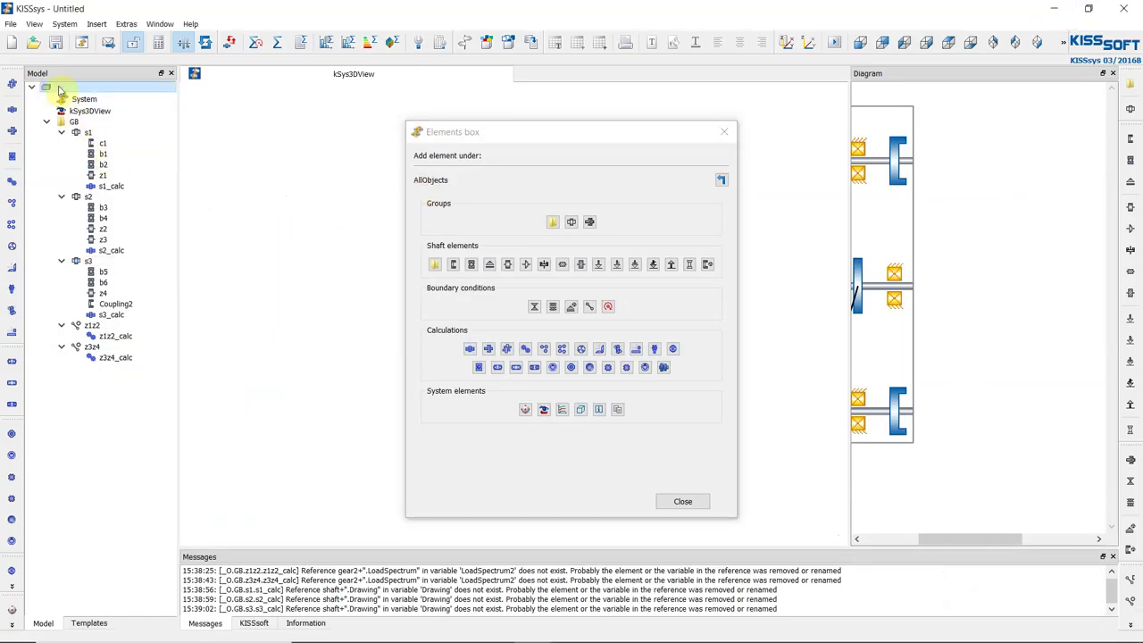
left_click(90, 93)
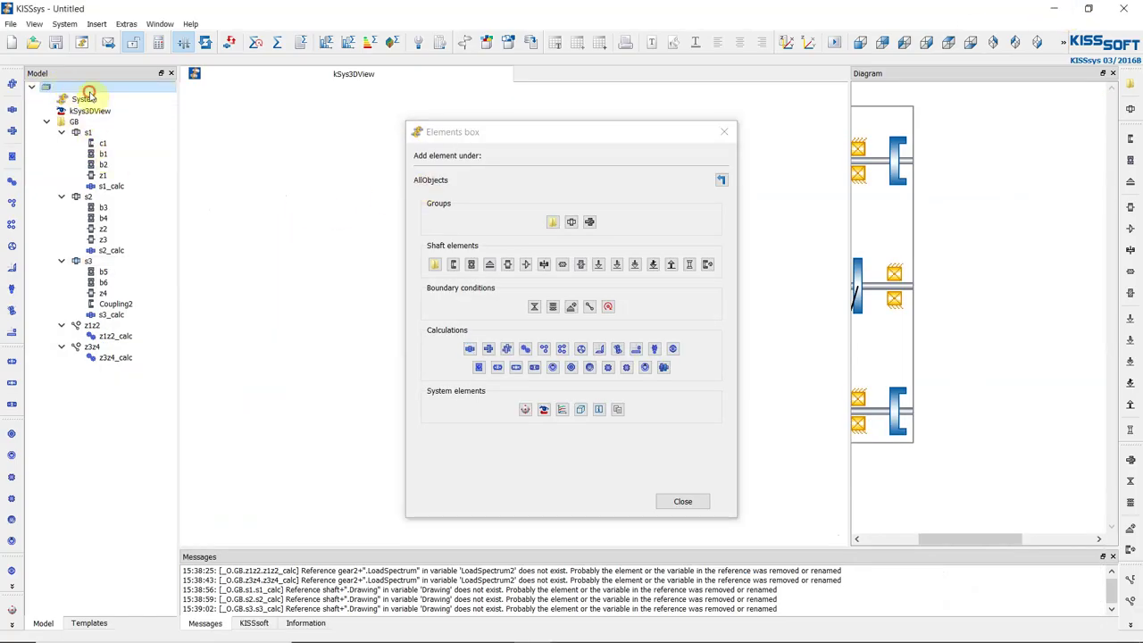
left_click(607, 307)
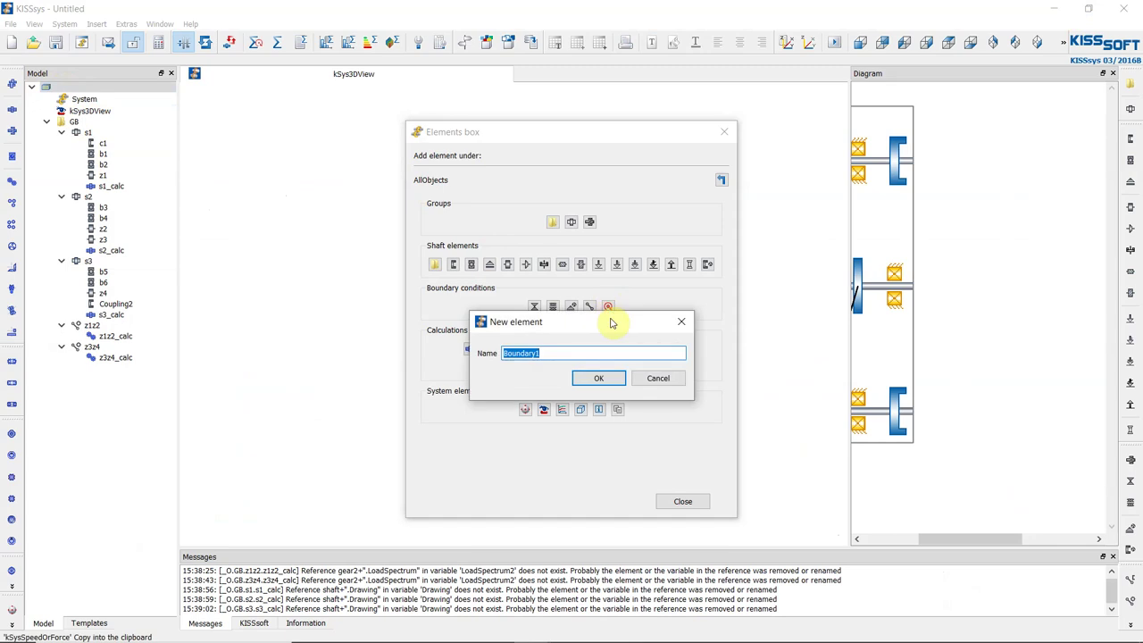
type("F")
left_click(601, 379)
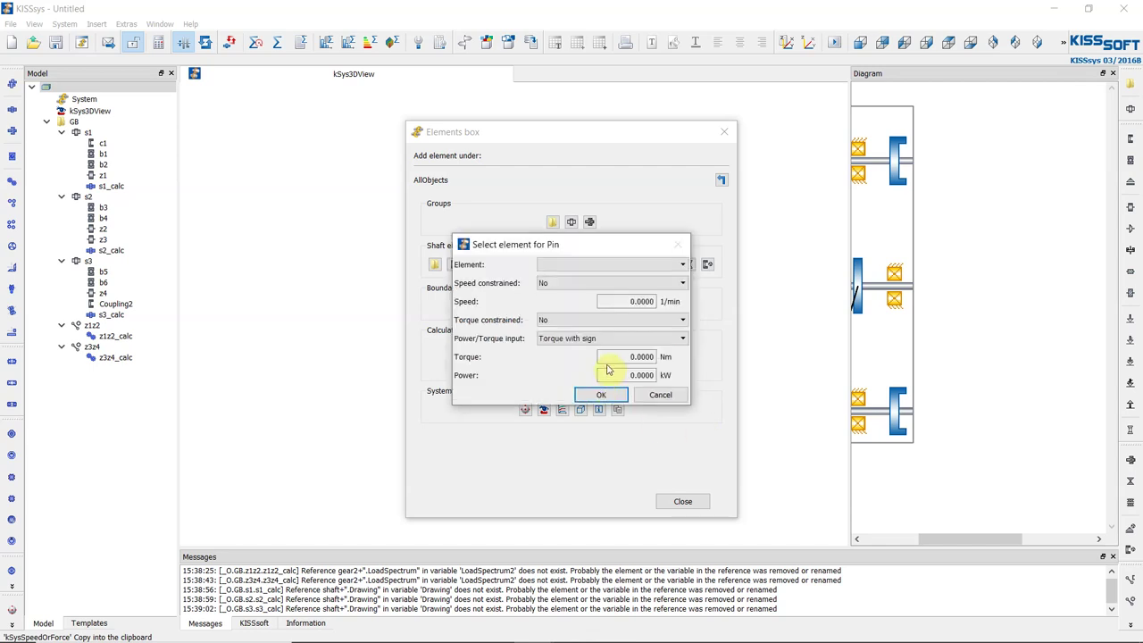
Assign Pin to coupling c1 on s1, with torque constrained, Power driving / Input as the input type, and a power of 18 hp
left_click(583, 265)
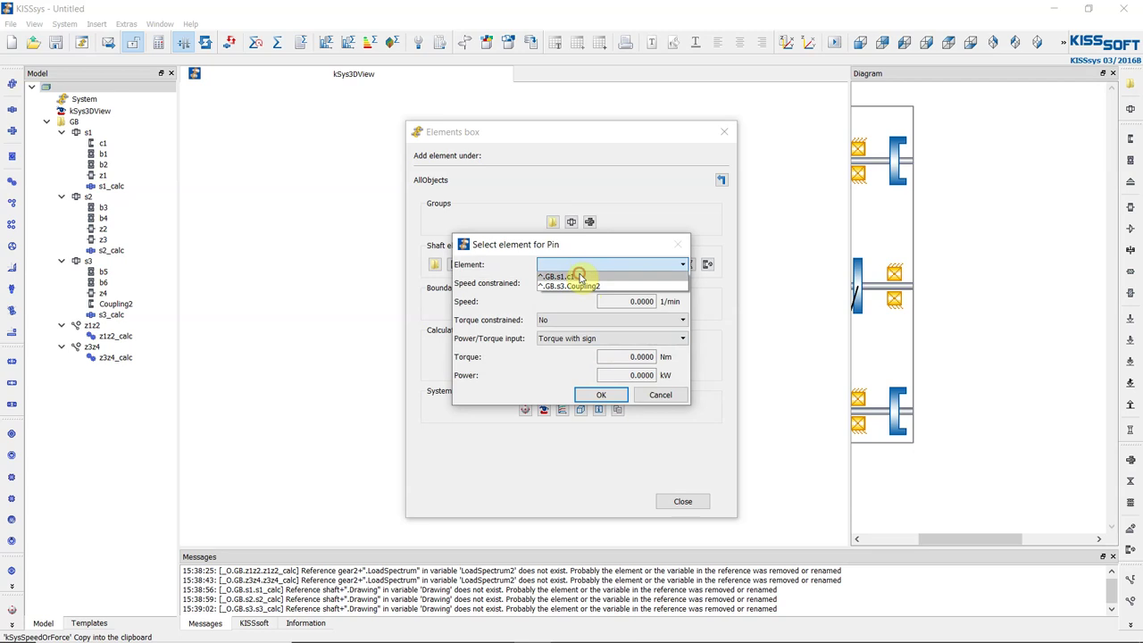
left_click(579, 278)
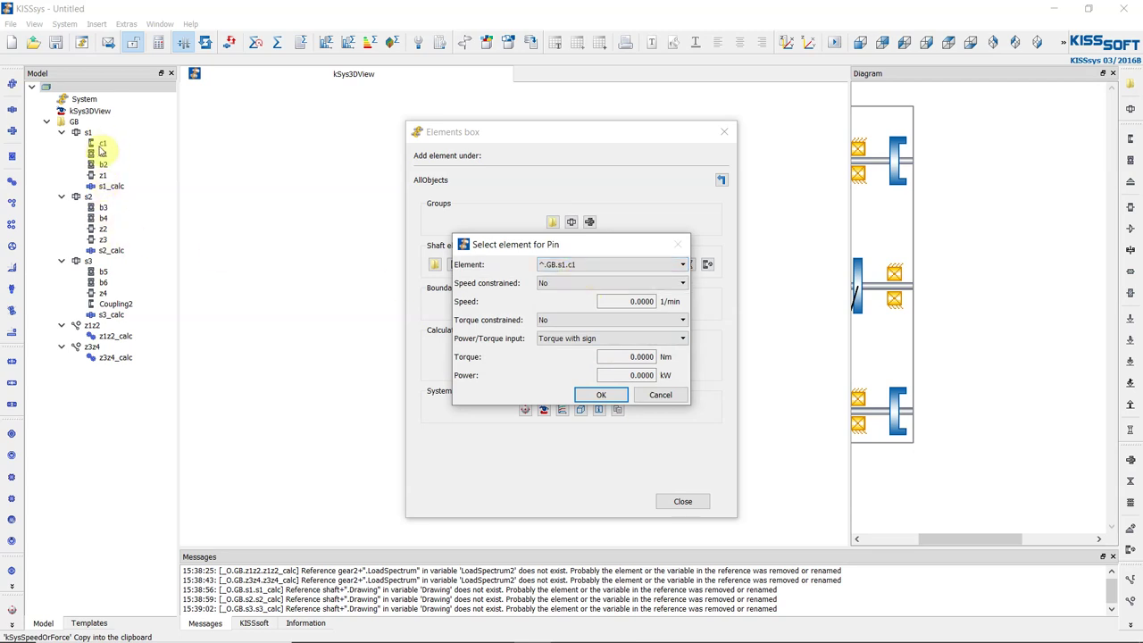
left_click(595, 319)
left_click(580, 341)
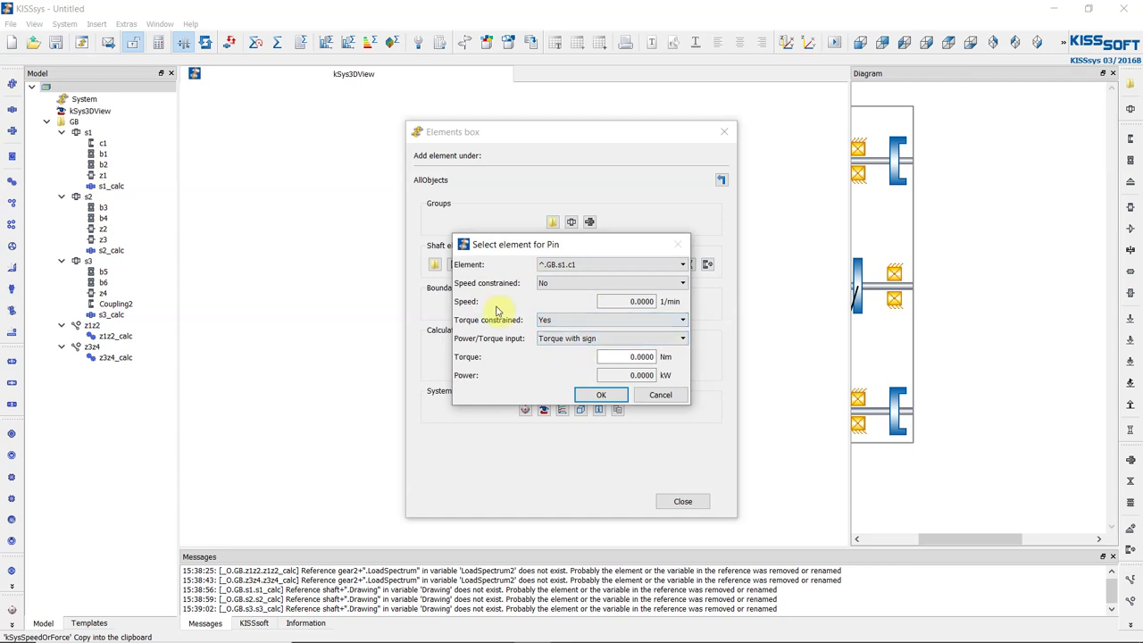
left_click(551, 338)
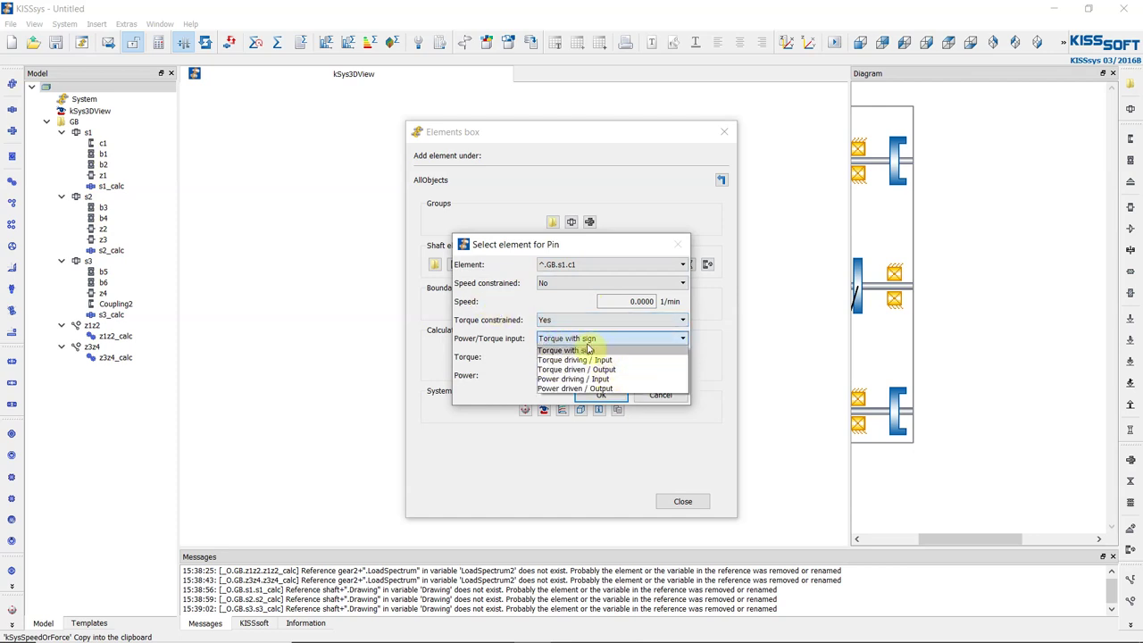
left_click(601, 379)
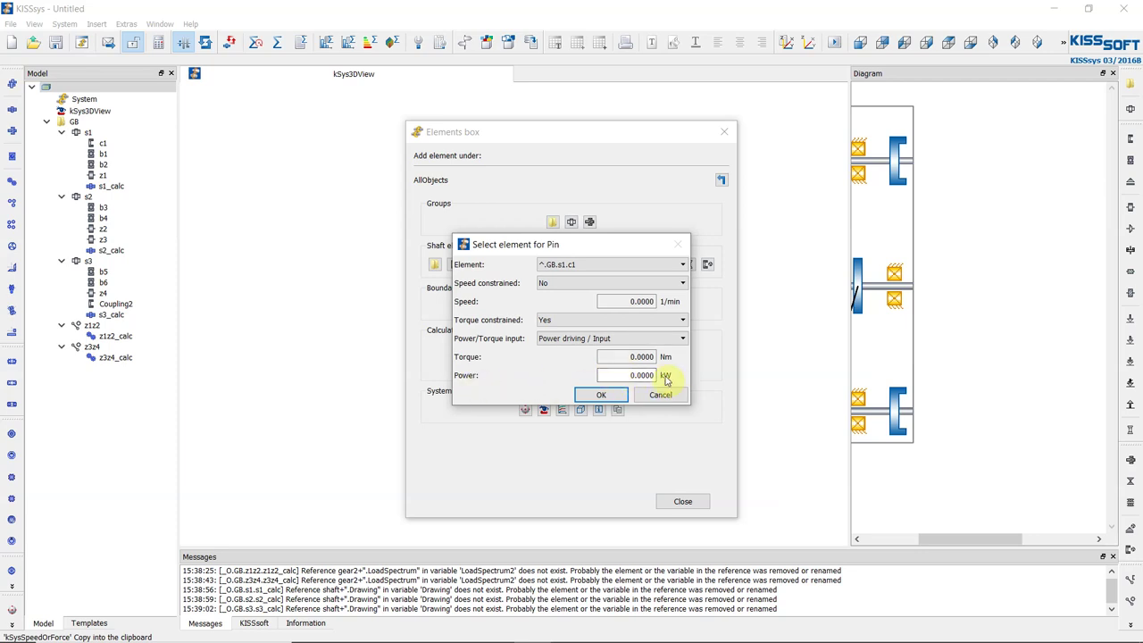
left_click(665, 376)
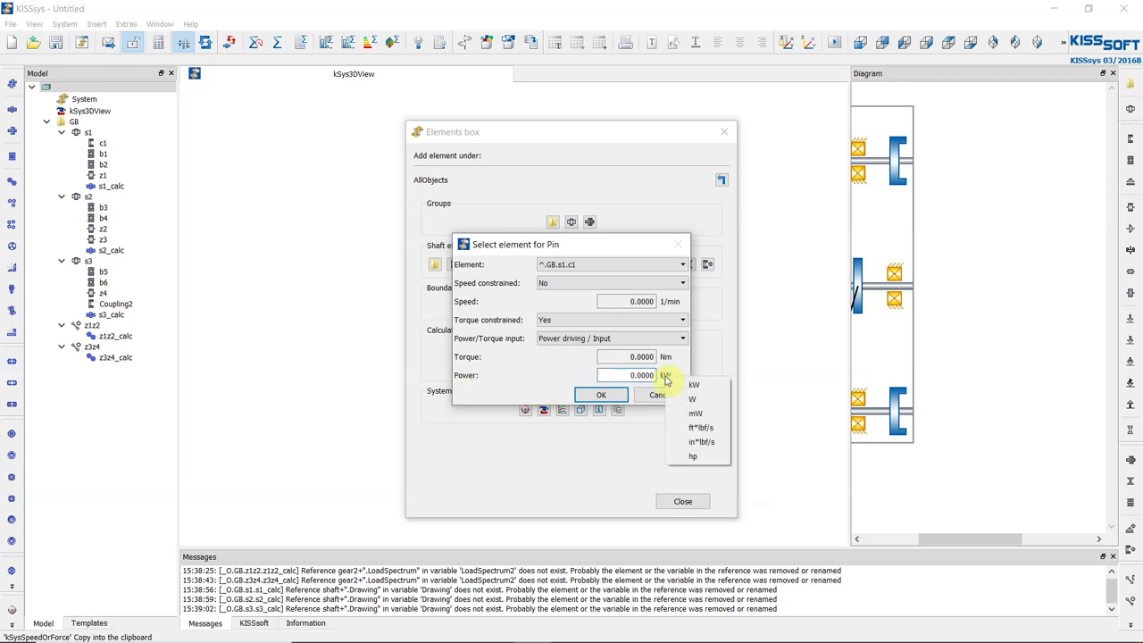
left_click(695, 458)
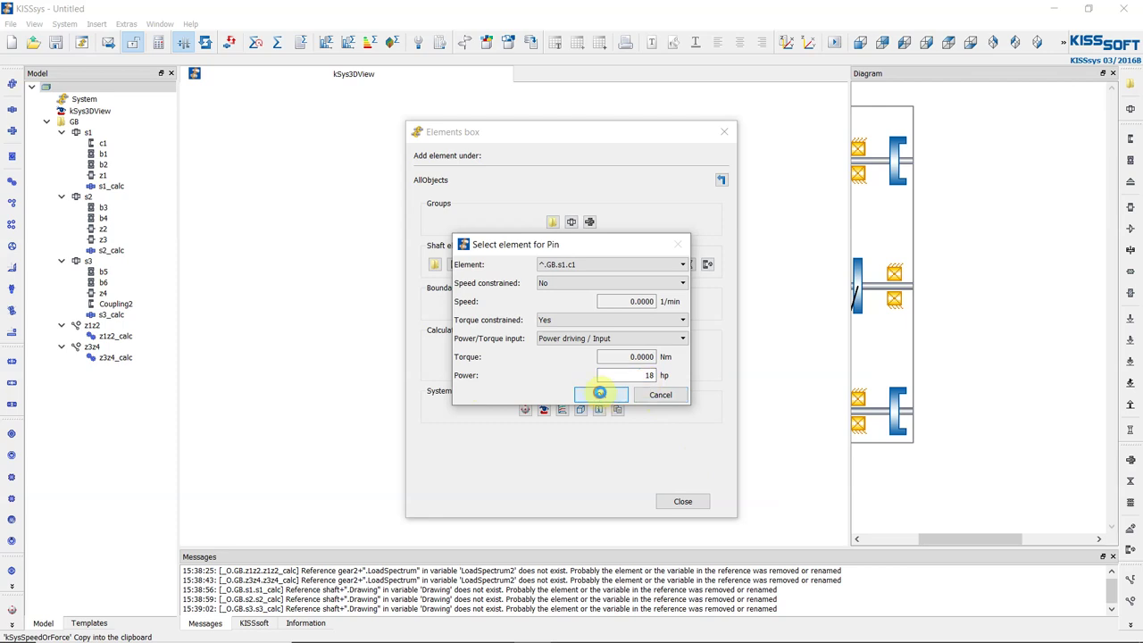
left_click(601, 395)
Add a kSysSpeedOrForce boundary element named Pout at the model root
left_click(60, 369)
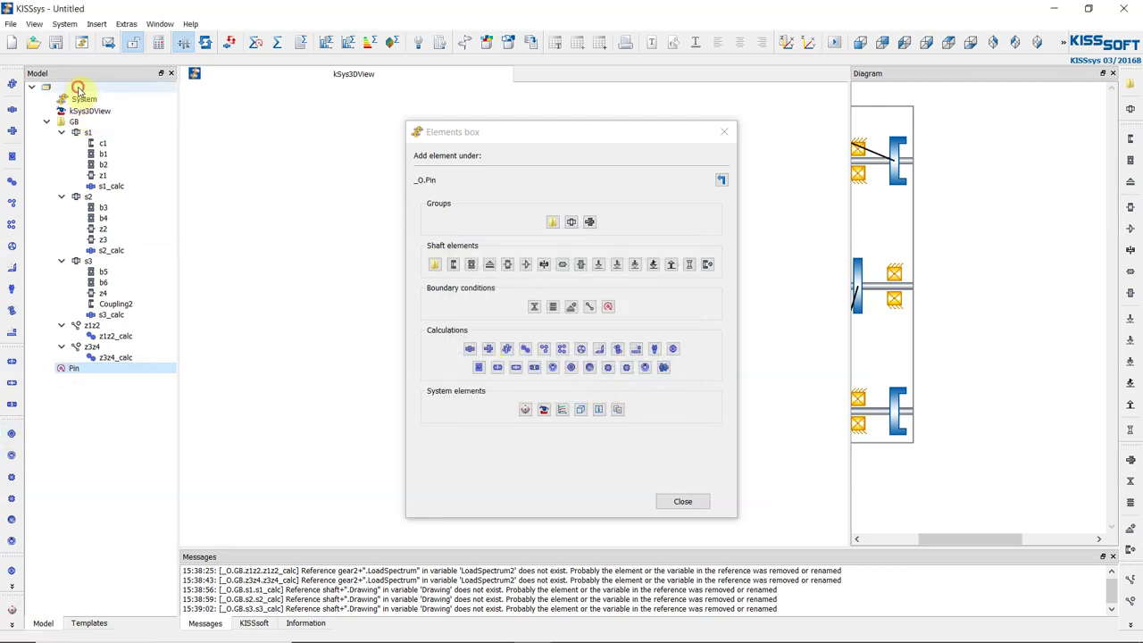
left_click(76, 87)
left_click(609, 308)
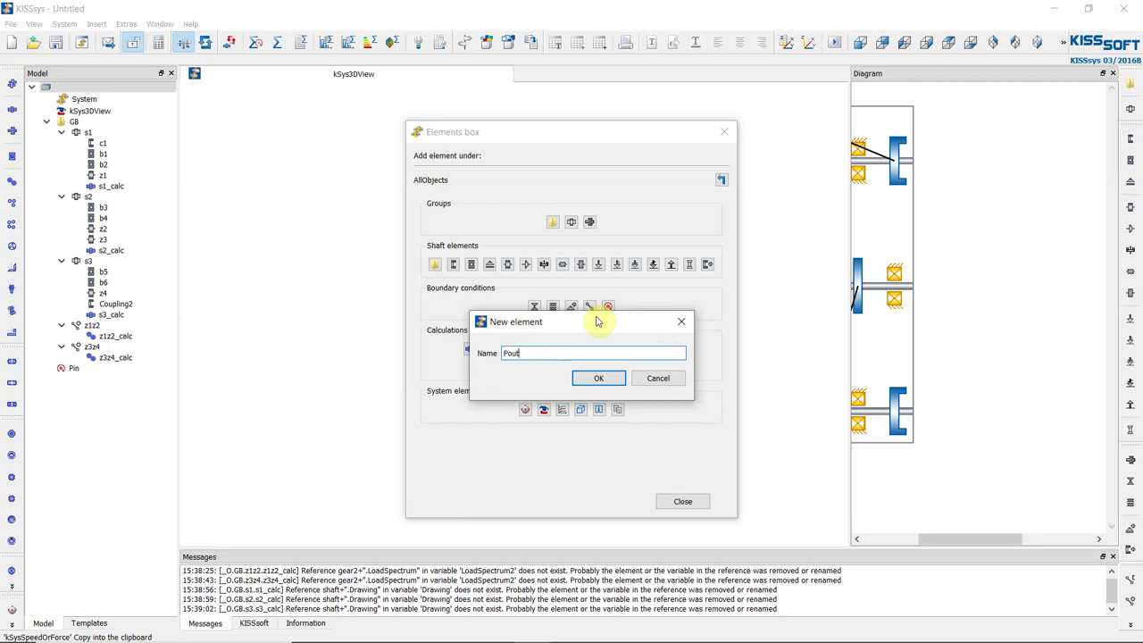
key("Return")
Assign Pout to Coupling2 on s3 with speed constrained, using the output speed from the PowerPoint schematic, and finish adding elements
left_click(613, 264)
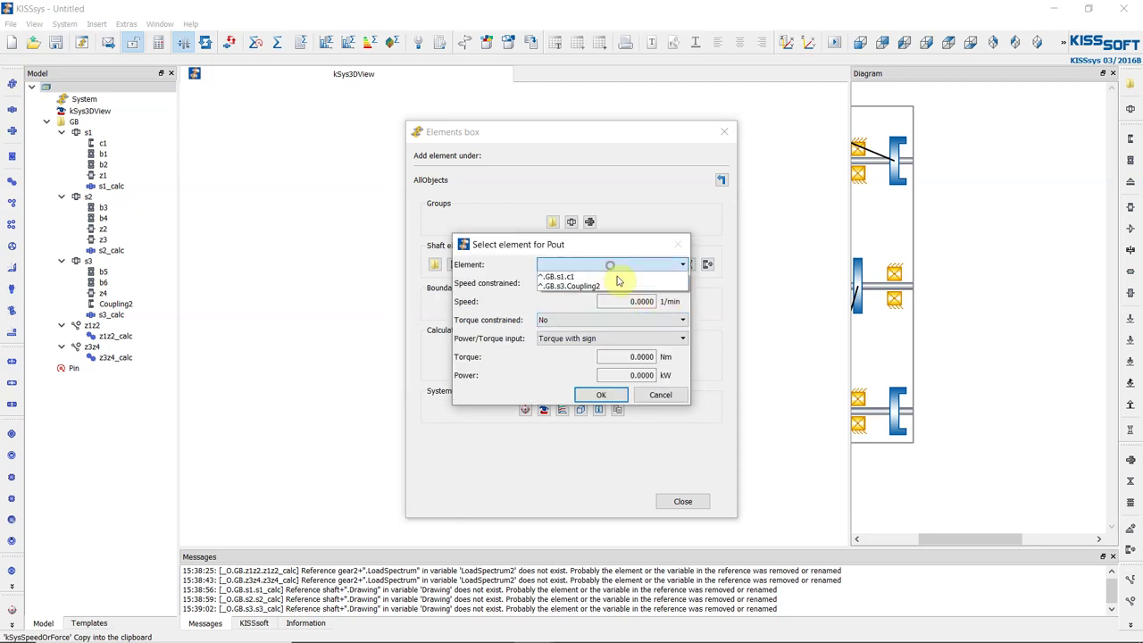
left_click(611, 286)
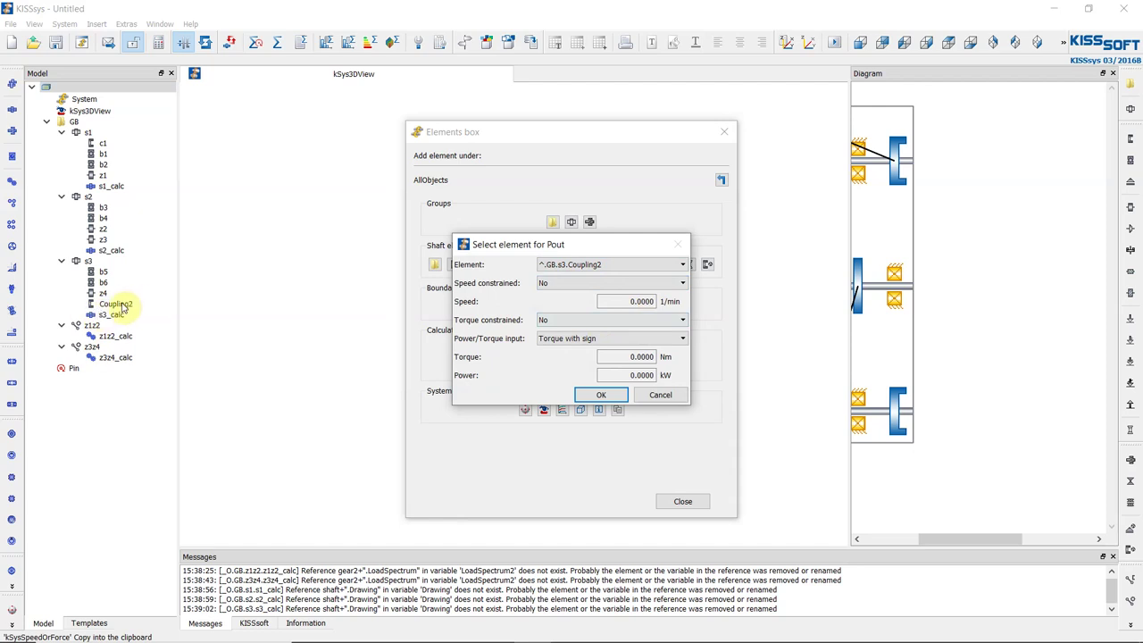
left_click(589, 283)
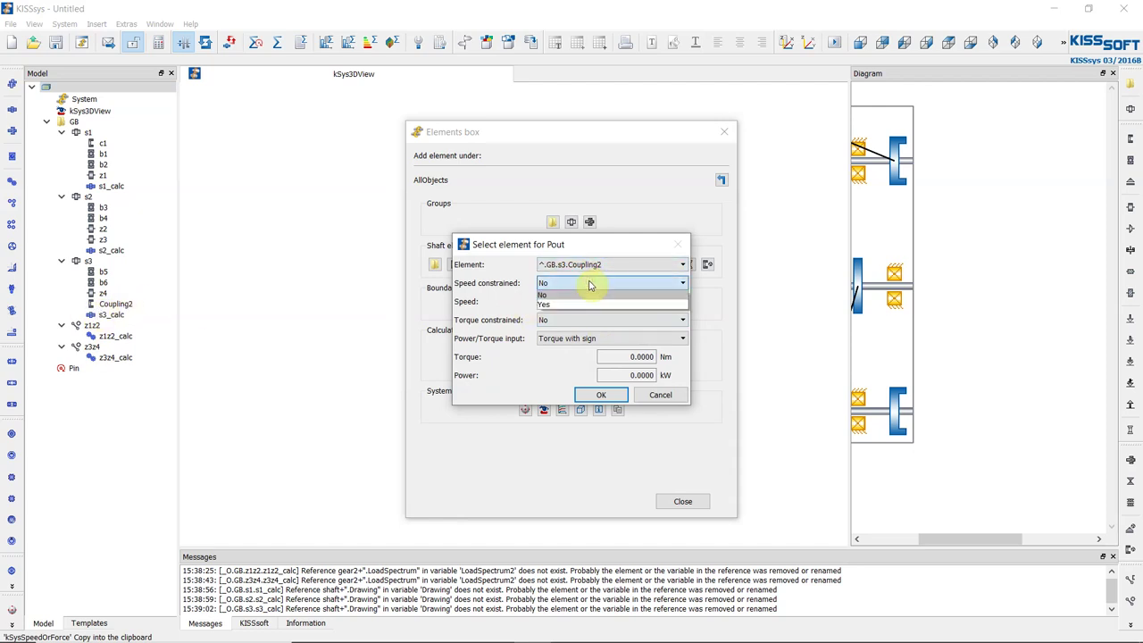
left_click(565, 304)
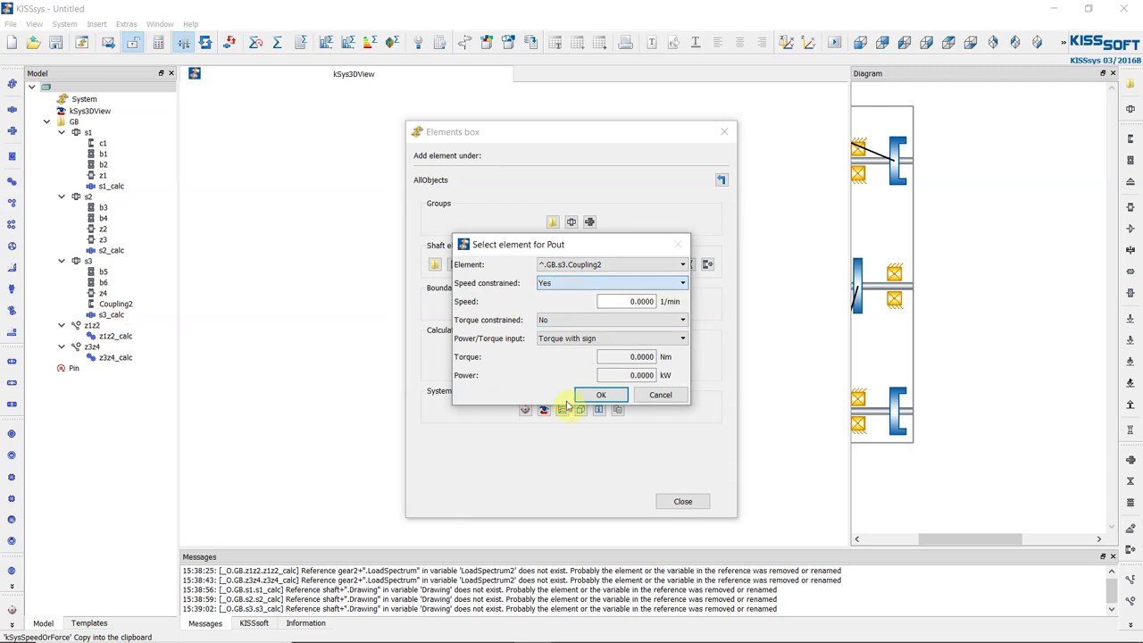
left_click(680, 629)
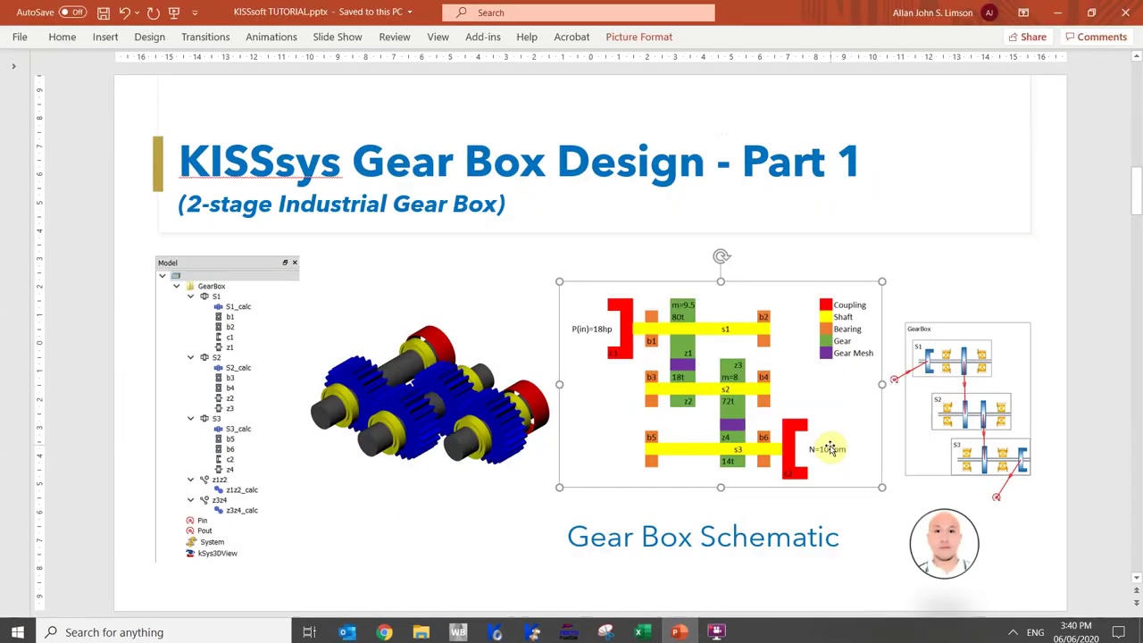
left_click(717, 630)
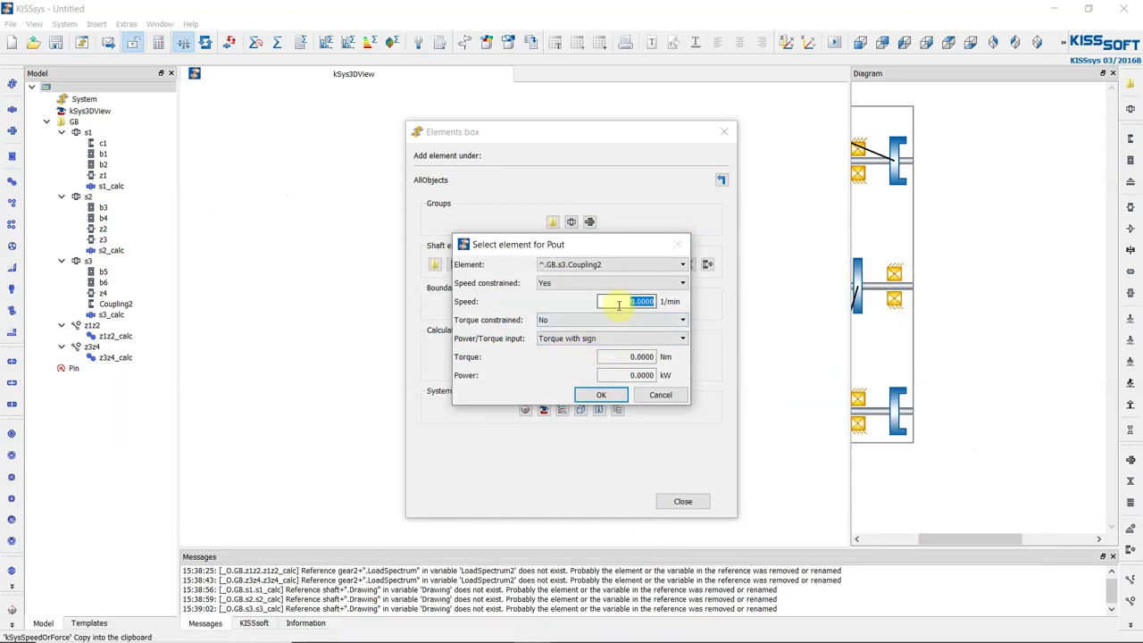
left_click(601, 395)
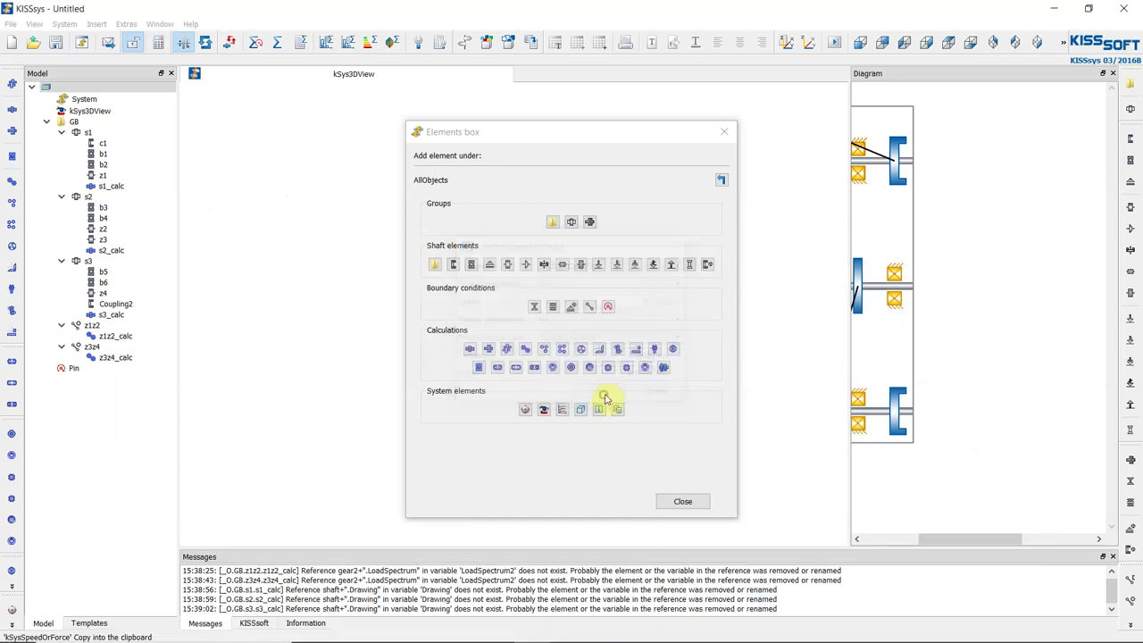
left_click(681, 501)
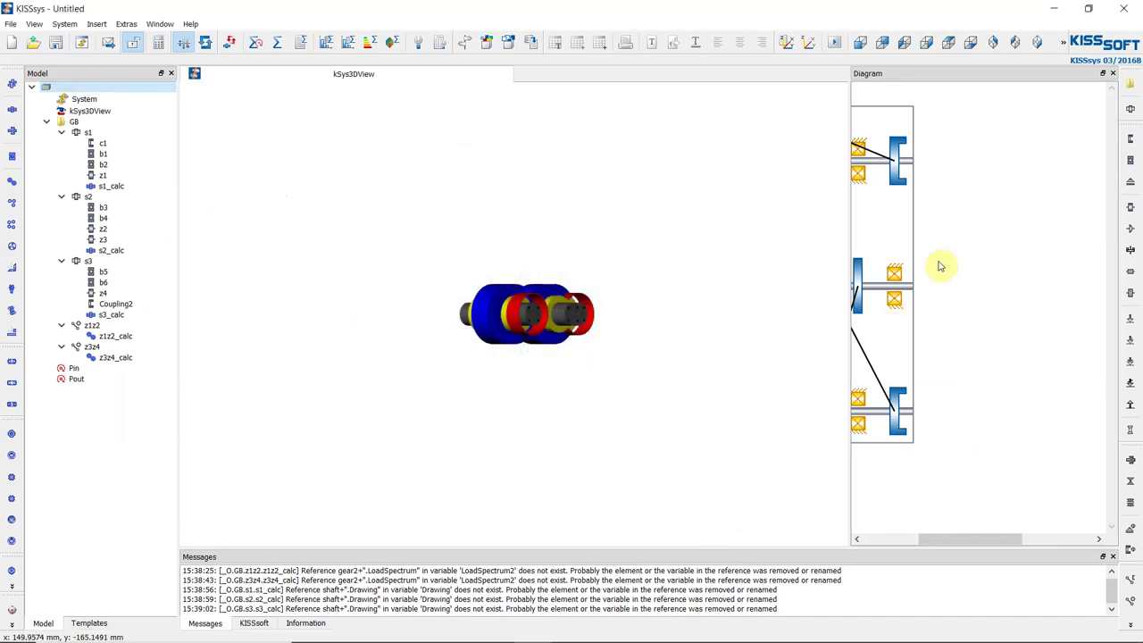
Rearrange the diagram so Pout sits below and outside s3's coupling and Pin sits outside s1's coupling
left_click_drag(973, 539, 956, 539)
scroll(982, 311, "up", 3)
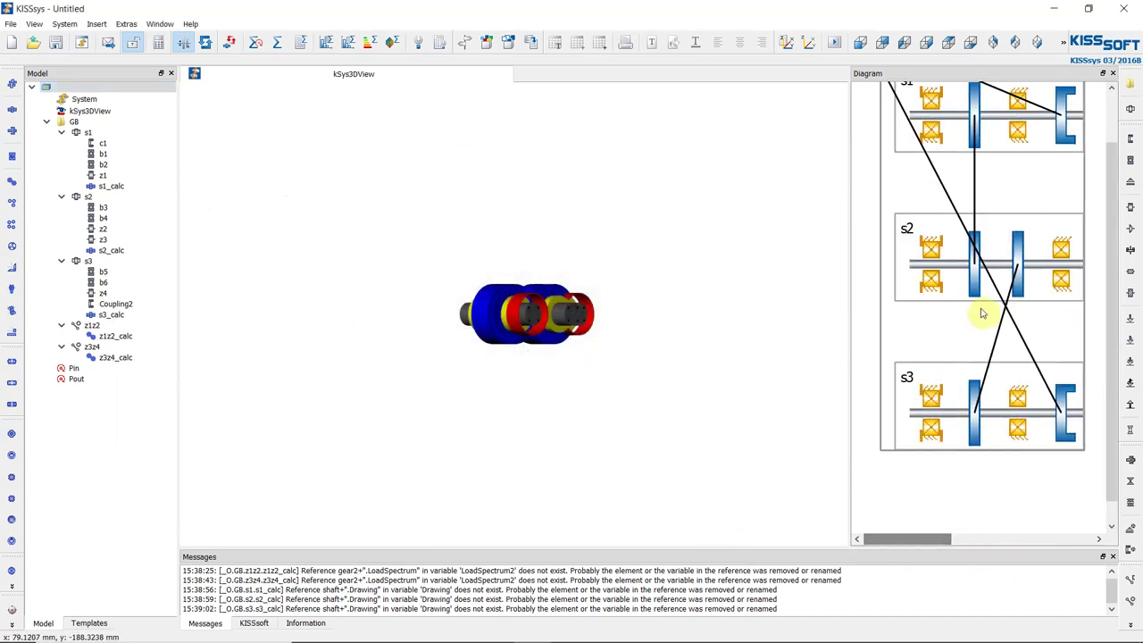
scroll(989, 277, "down", 4)
left_click_drag(860, 125, 1052, 463)
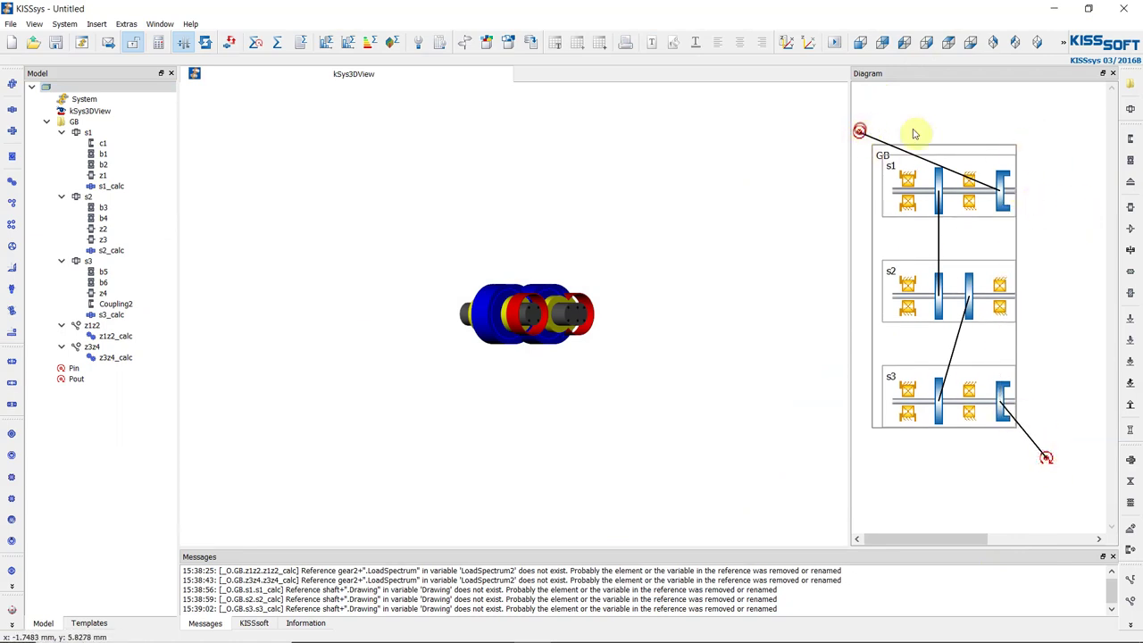
left_click_drag(859, 131, 1069, 157)
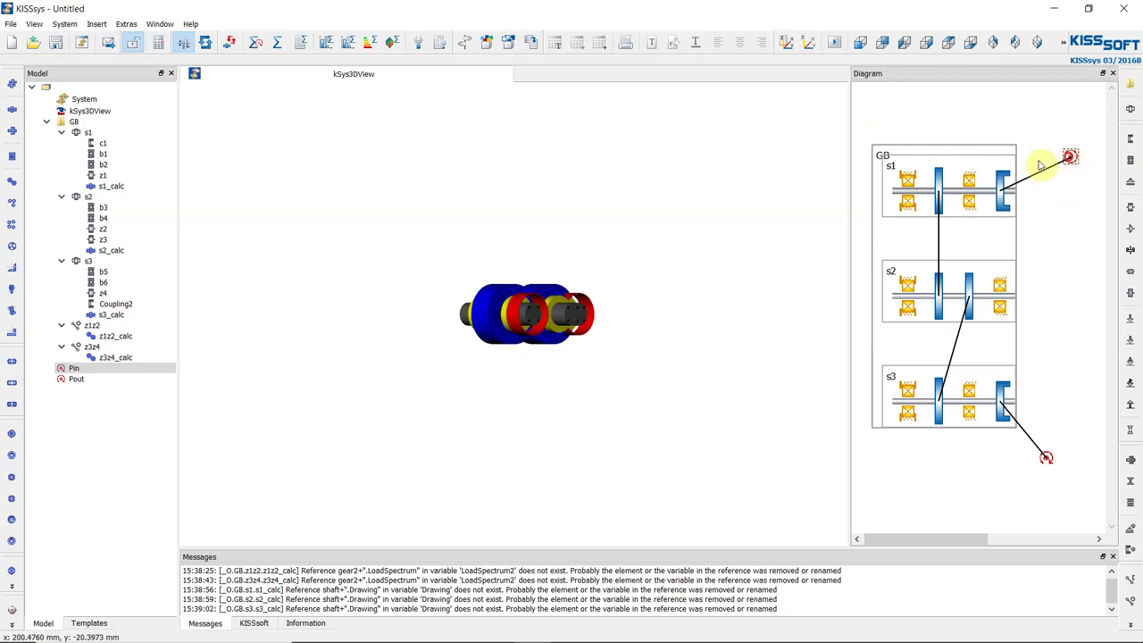
Fit the whole gearbox in an angled 3D view and run the calculation for the complete model
left_click_drag(544, 258, 688, 319)
scroll(467, 244, "up", 3)
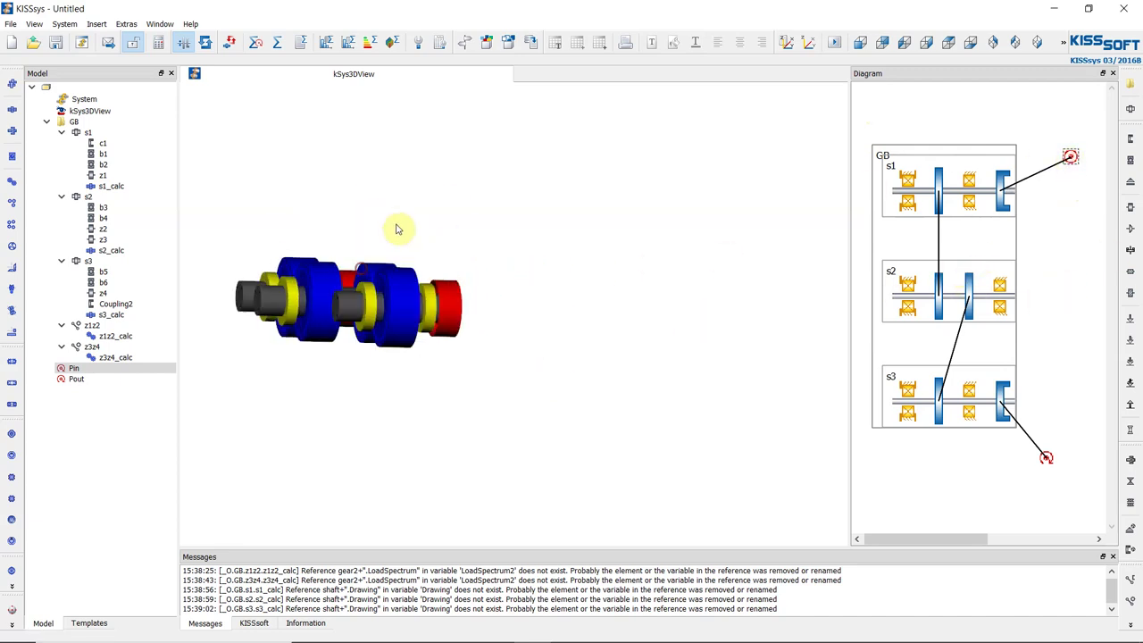
left_click_drag(397, 229, 458, 344)
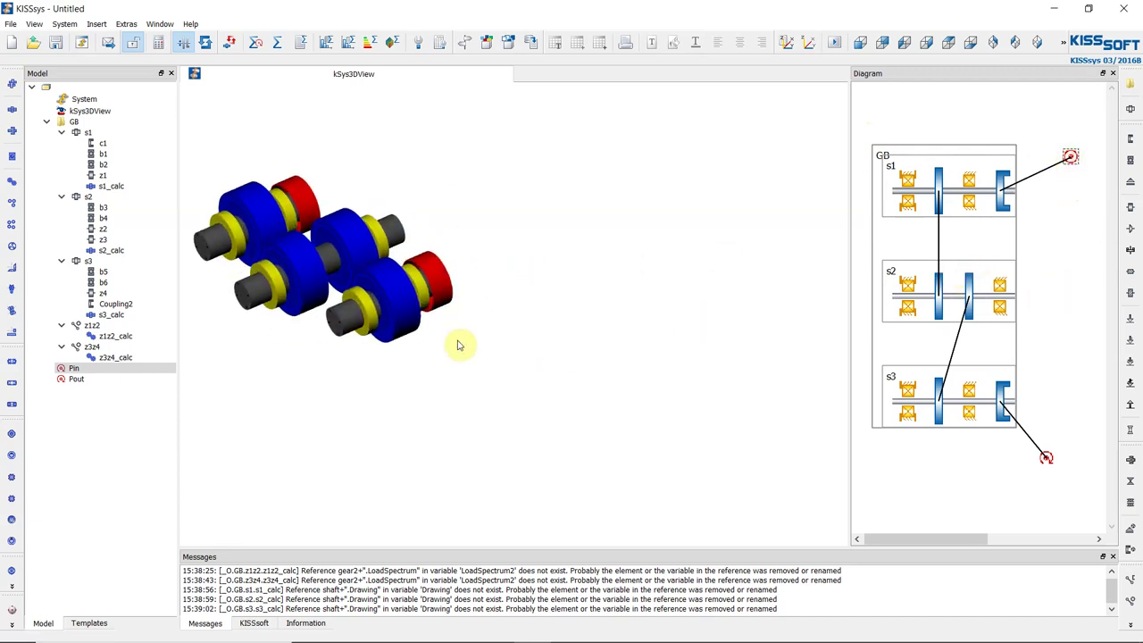
left_click(1060, 45)
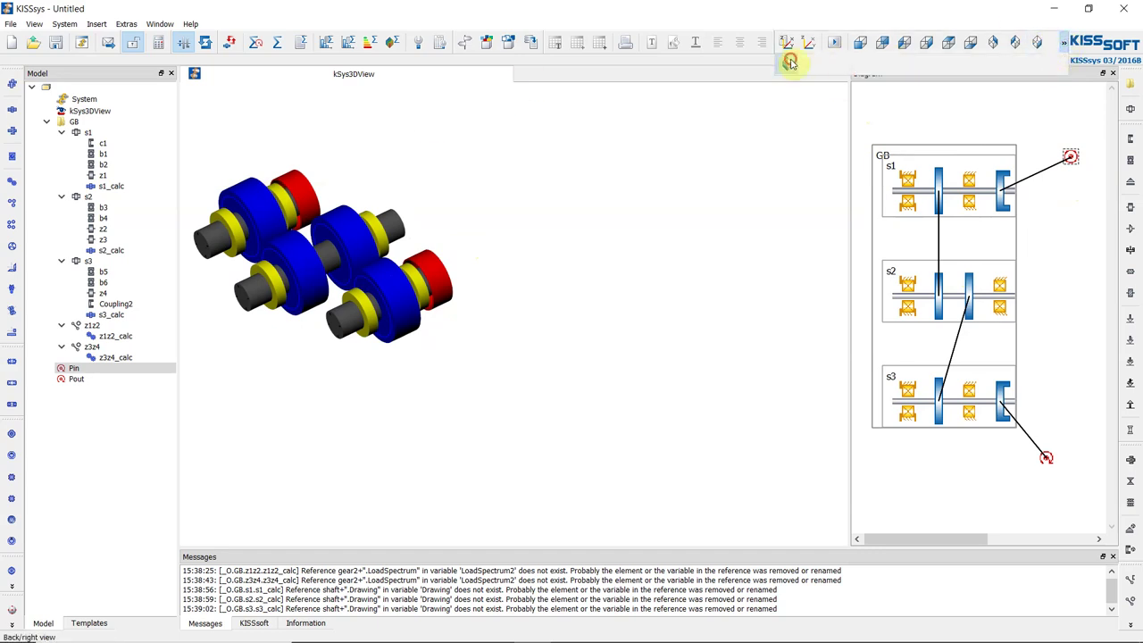
left_click(790, 61)
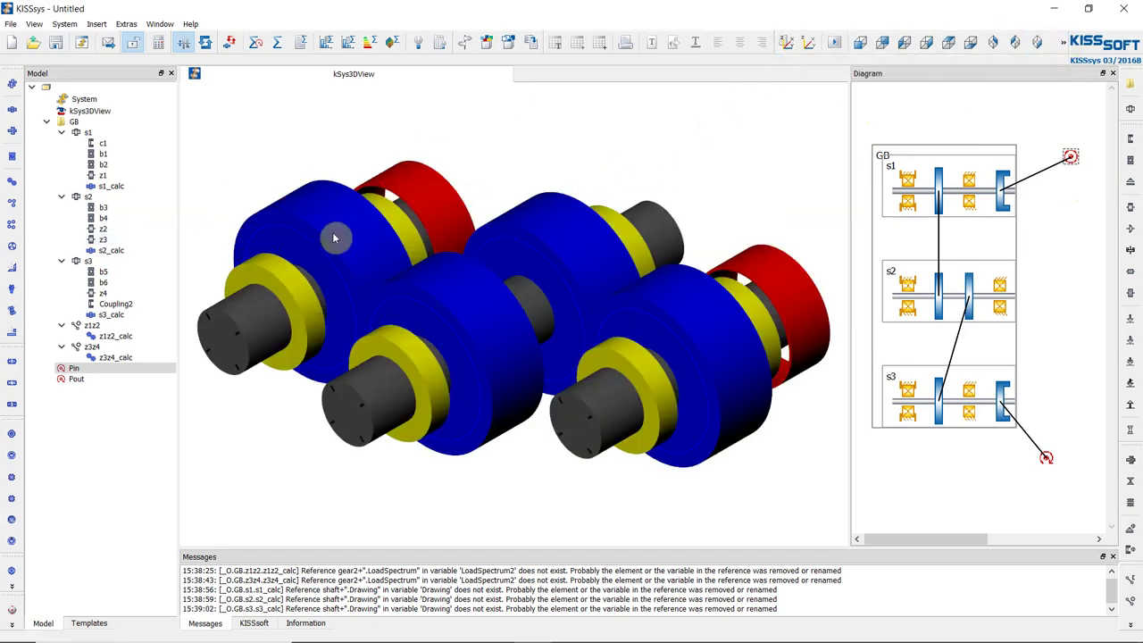
left_click(273, 41)
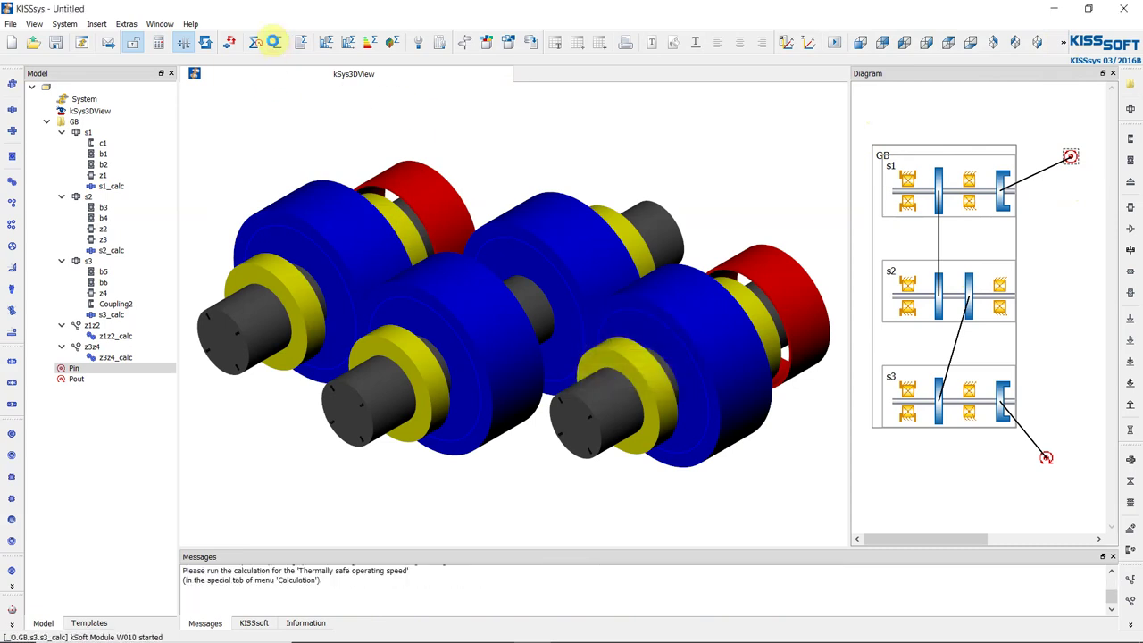
Shift shaft group s3 in the diagram so its gear z4 lines up below gear z3 of s2
scroll(620, 234, "down", 2)
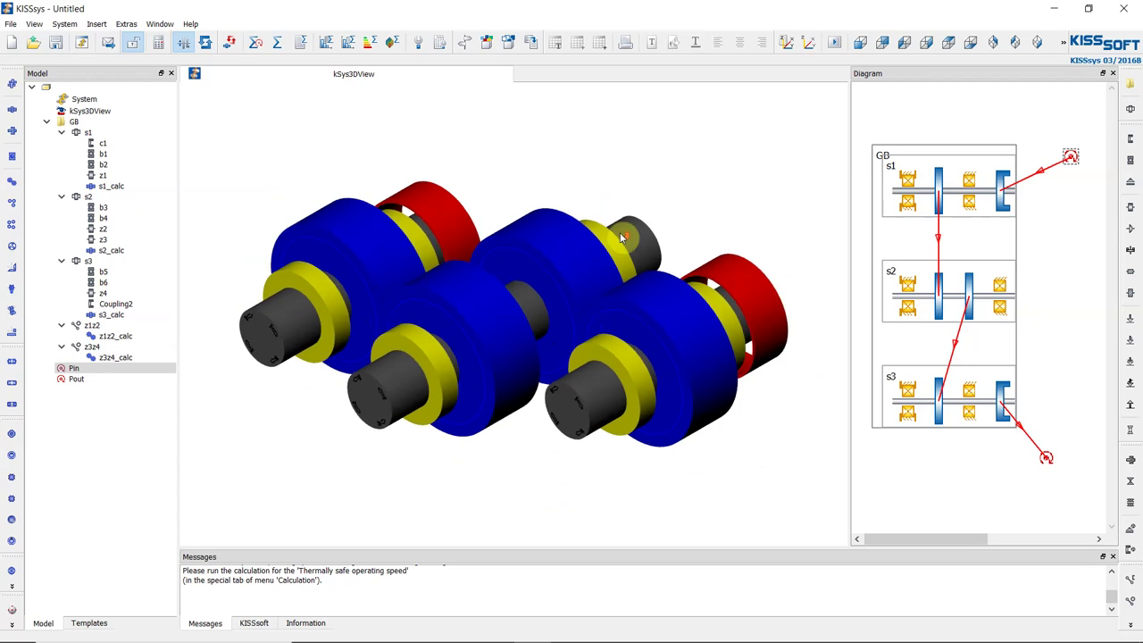
left_click_drag(619, 234, 597, 333)
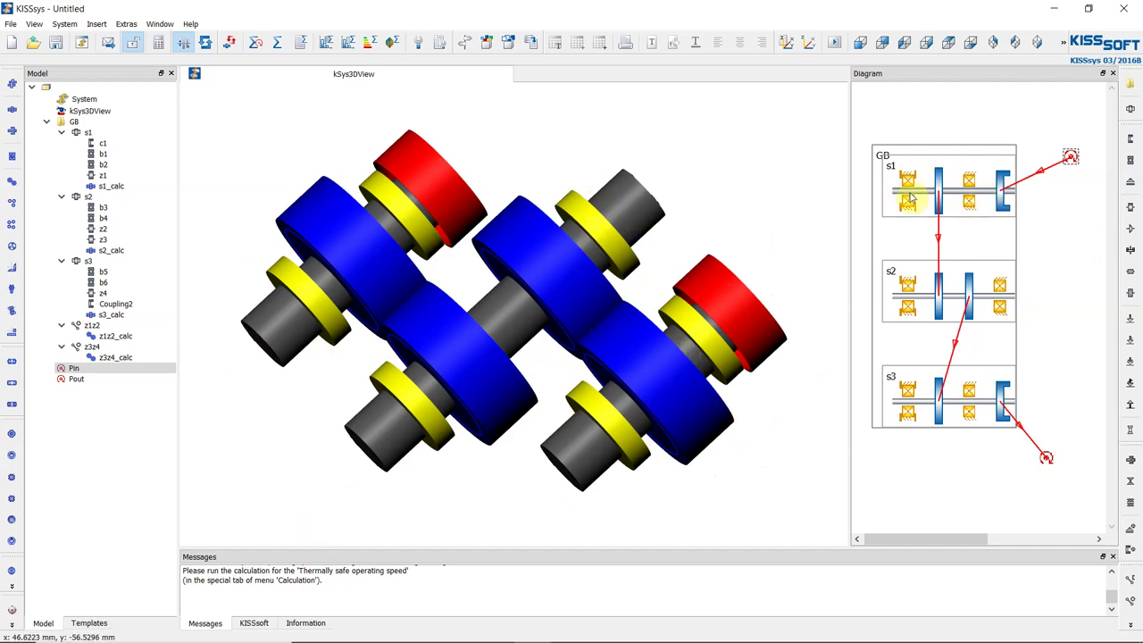
left_click(971, 413)
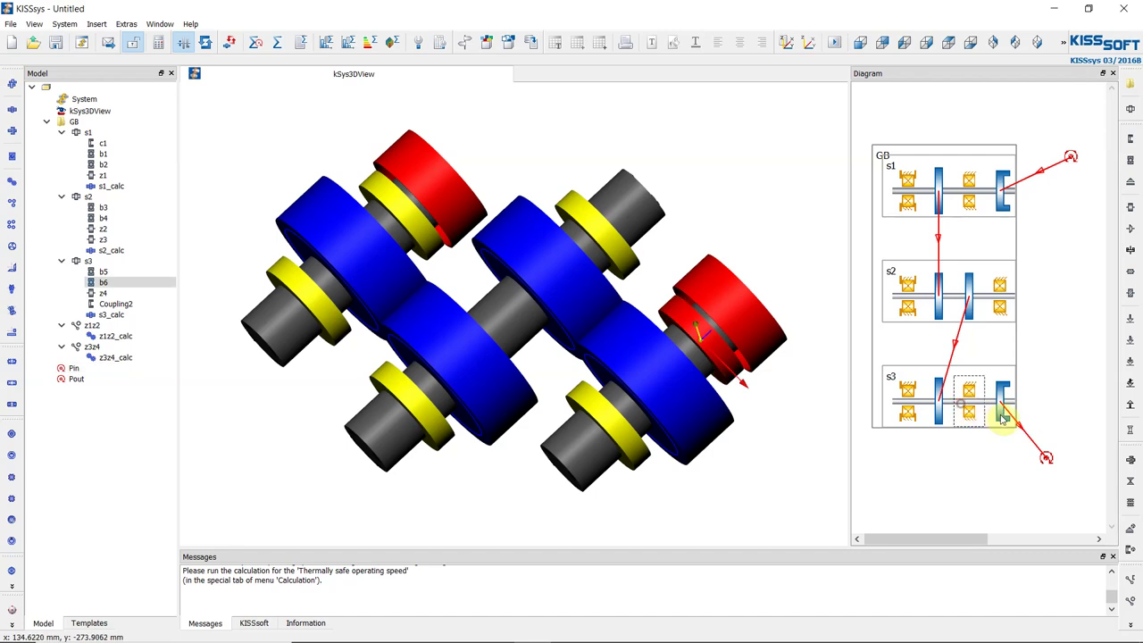
left_click_drag(997, 374, 1053, 339)
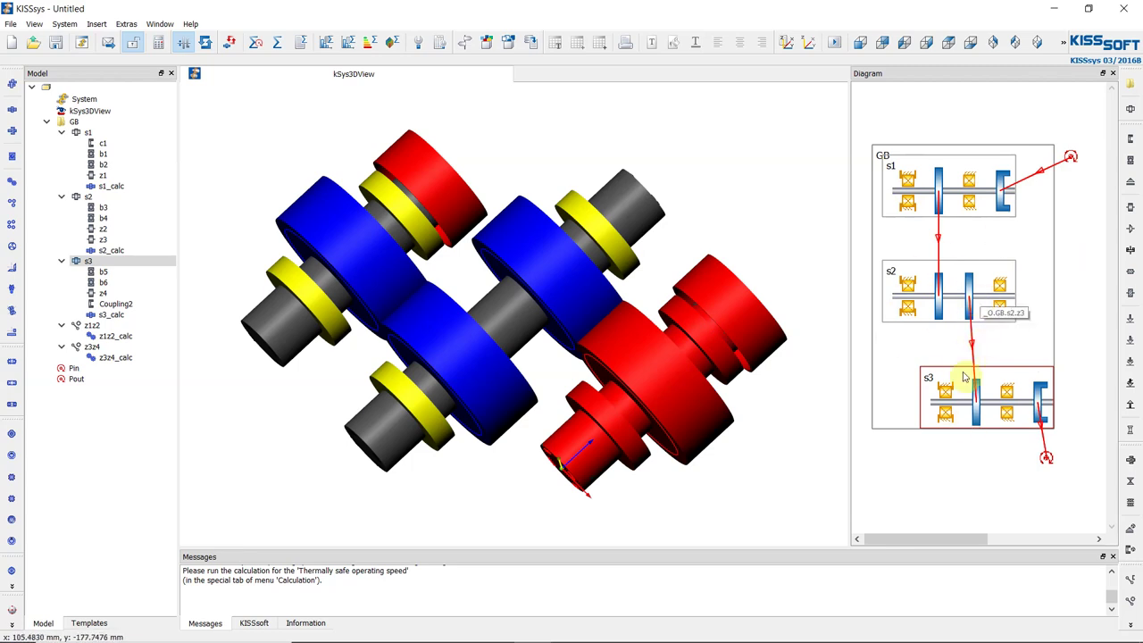
Change the 3D view's representation mode to solid elements so the gears are drawn with teeth
left_click_drag(449, 324, 449, 253)
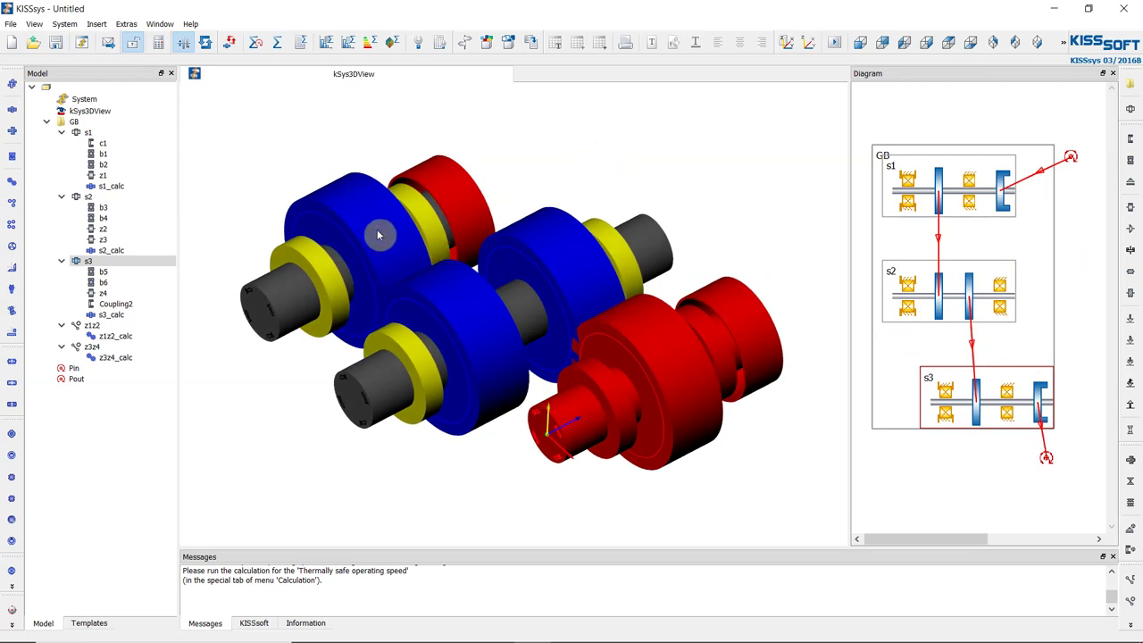
left_click(789, 43)
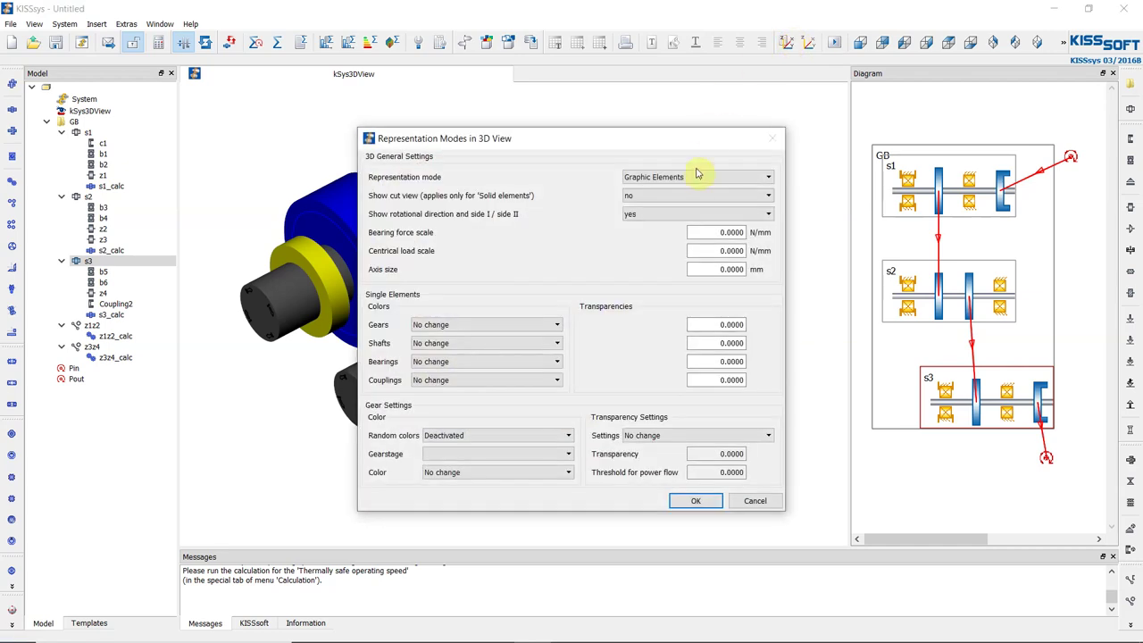
left_click(690, 181)
left_click(676, 194)
left_click(696, 501)
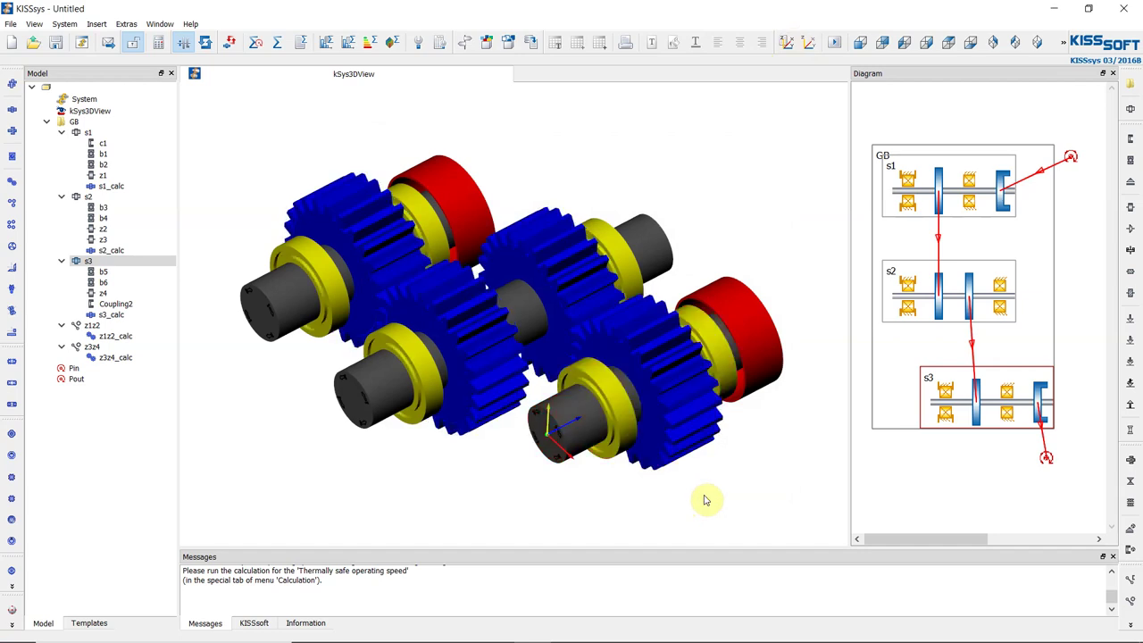
left_click_drag(540, 198, 518, 310)
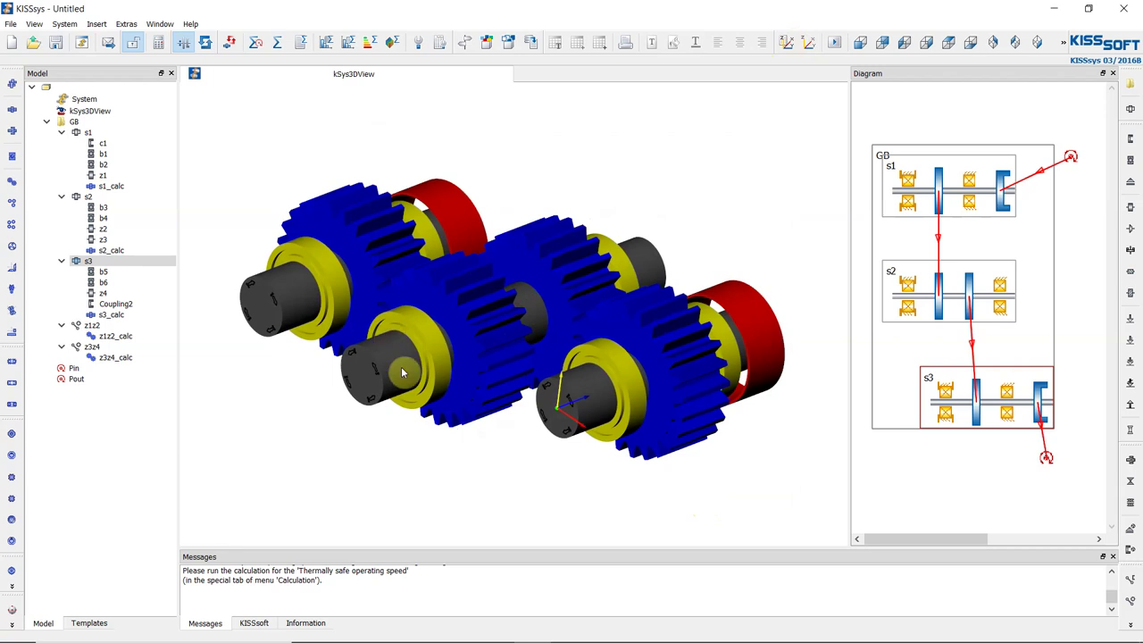
left_click_drag(400, 372, 387, 404)
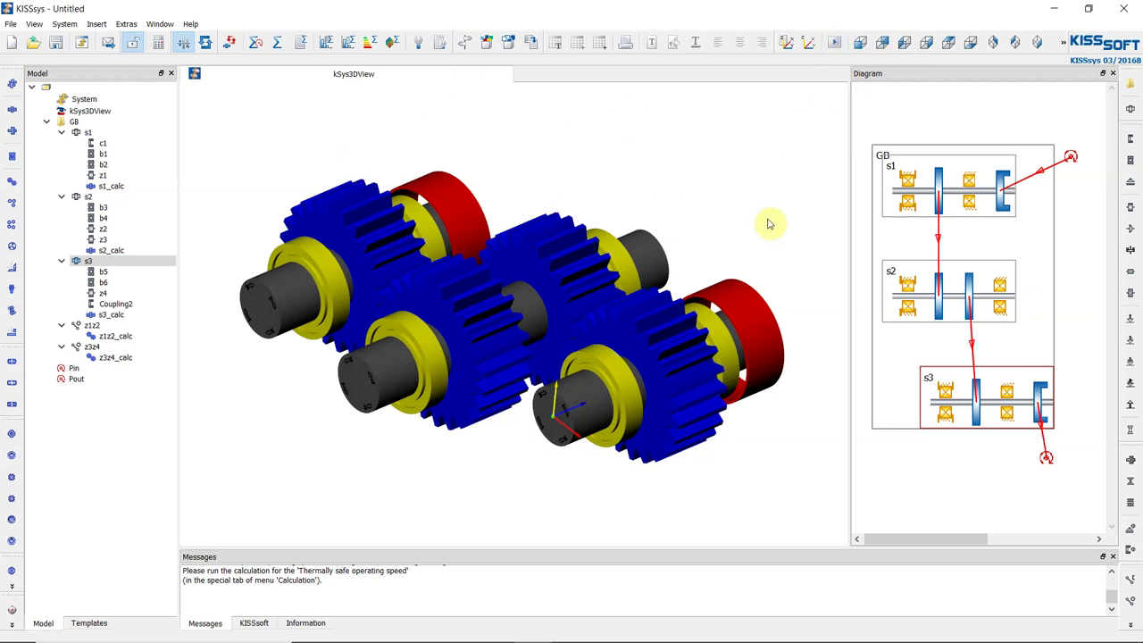
left_click_drag(769, 224, 615, 212)
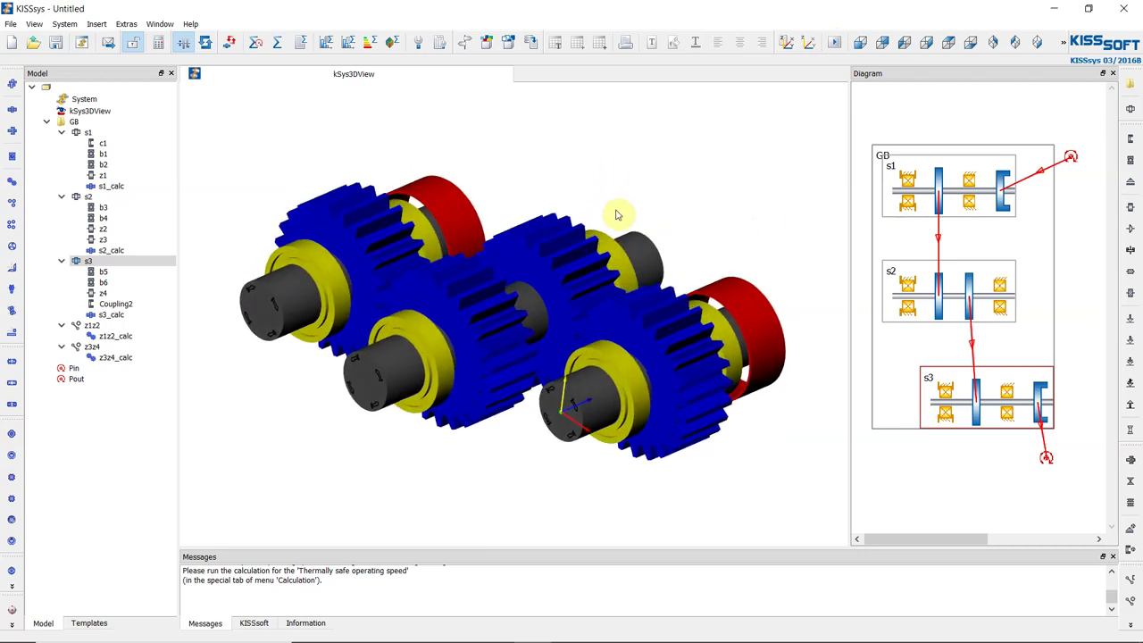
left_click_drag(508, 308, 482, 308)
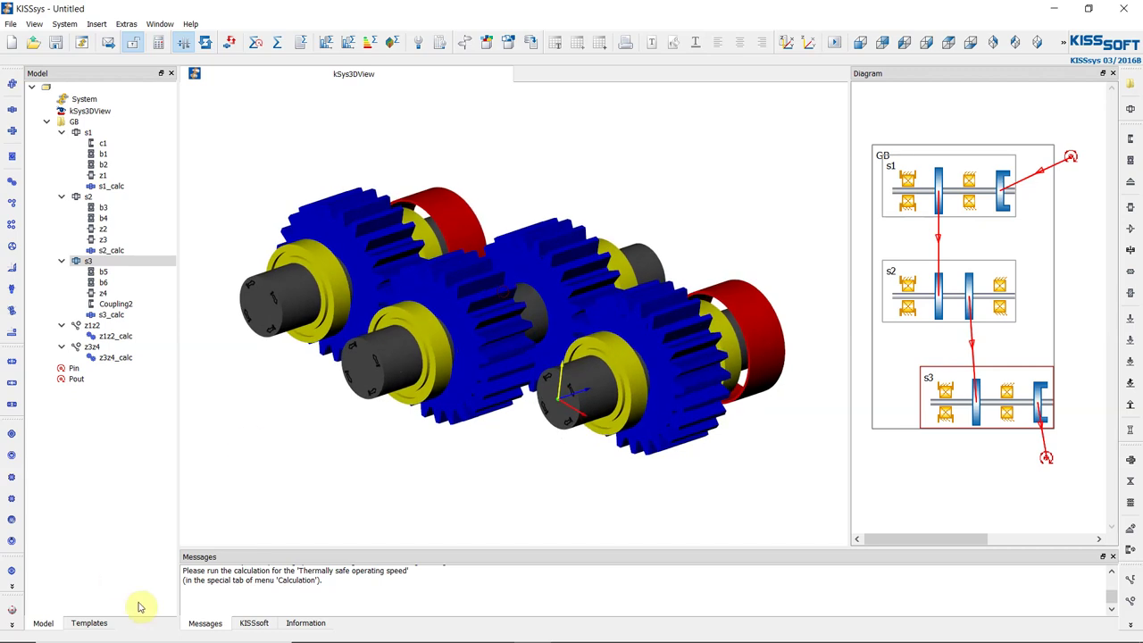
Copy the kSysGL3DView template into the root of the gearbox model, keeping its default name
left_click(97, 622)
left_click(112, 486)
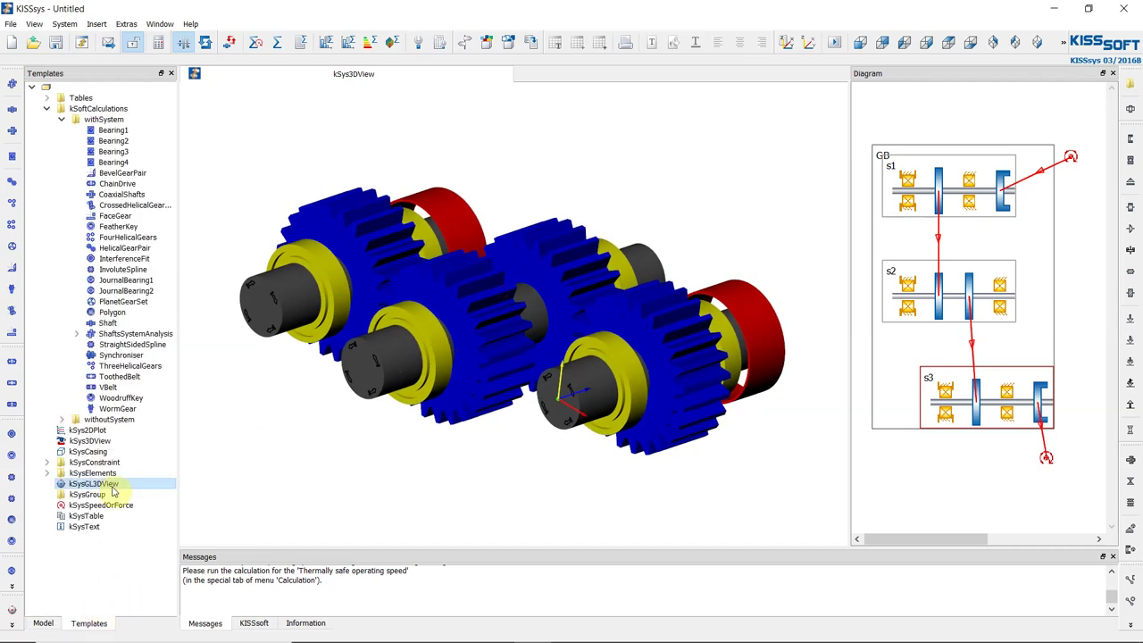
right_click(114, 490)
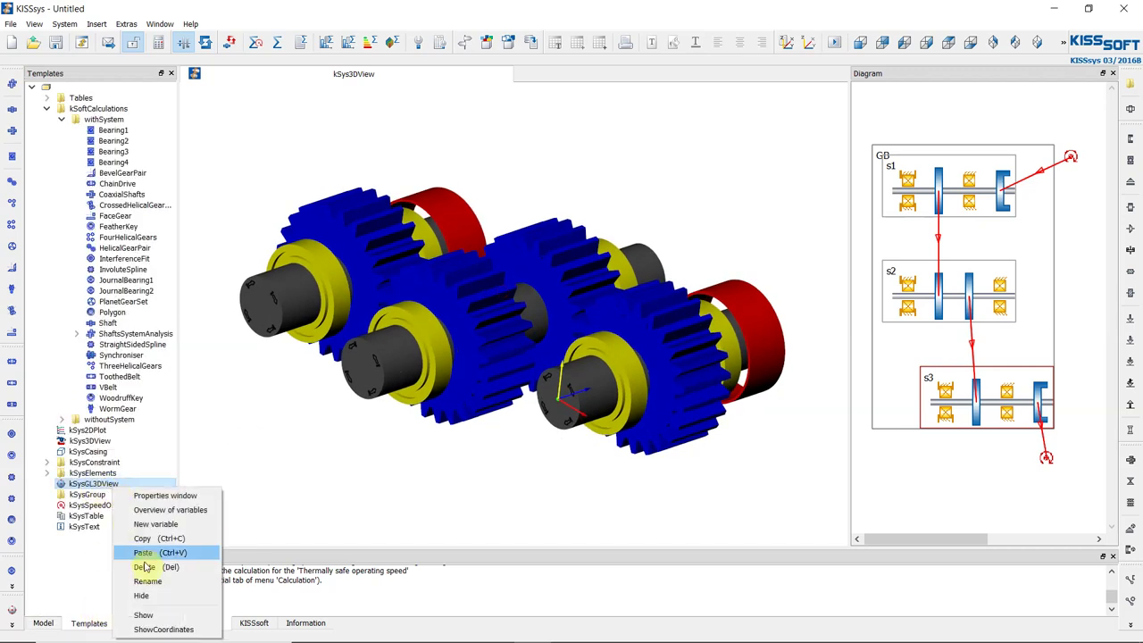
left_click(163, 539)
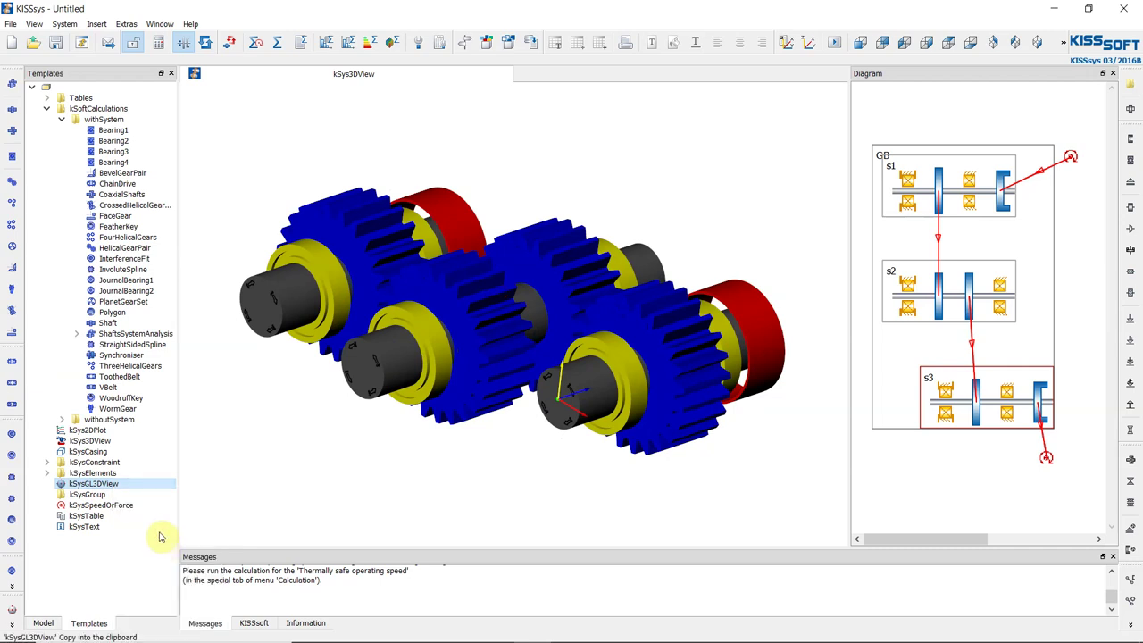
left_click(49, 623)
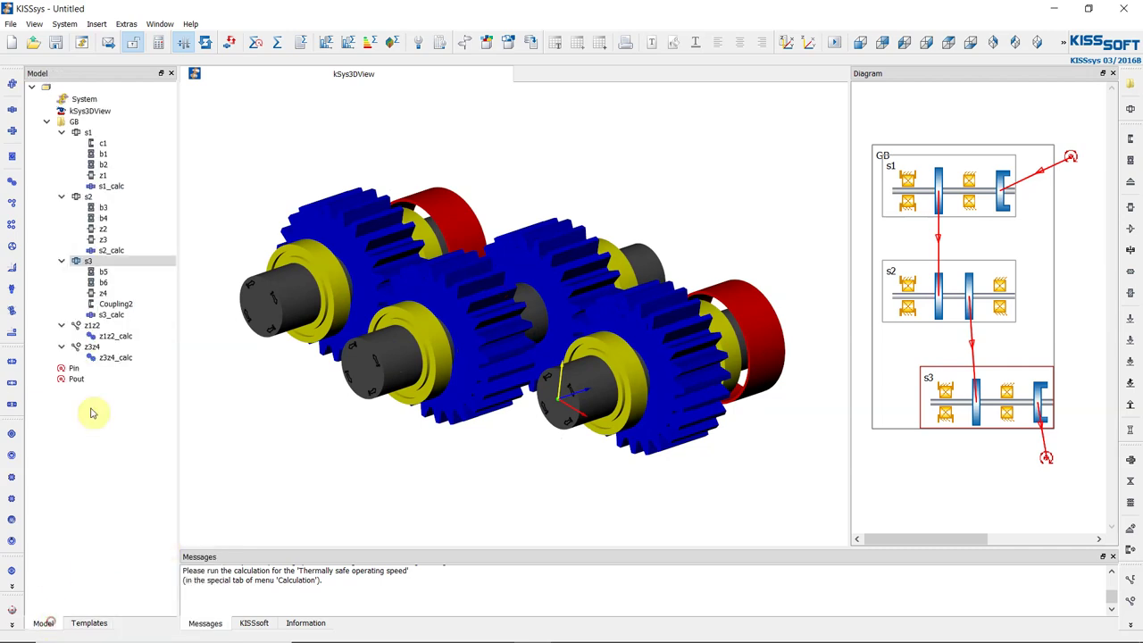
left_click(79, 88)
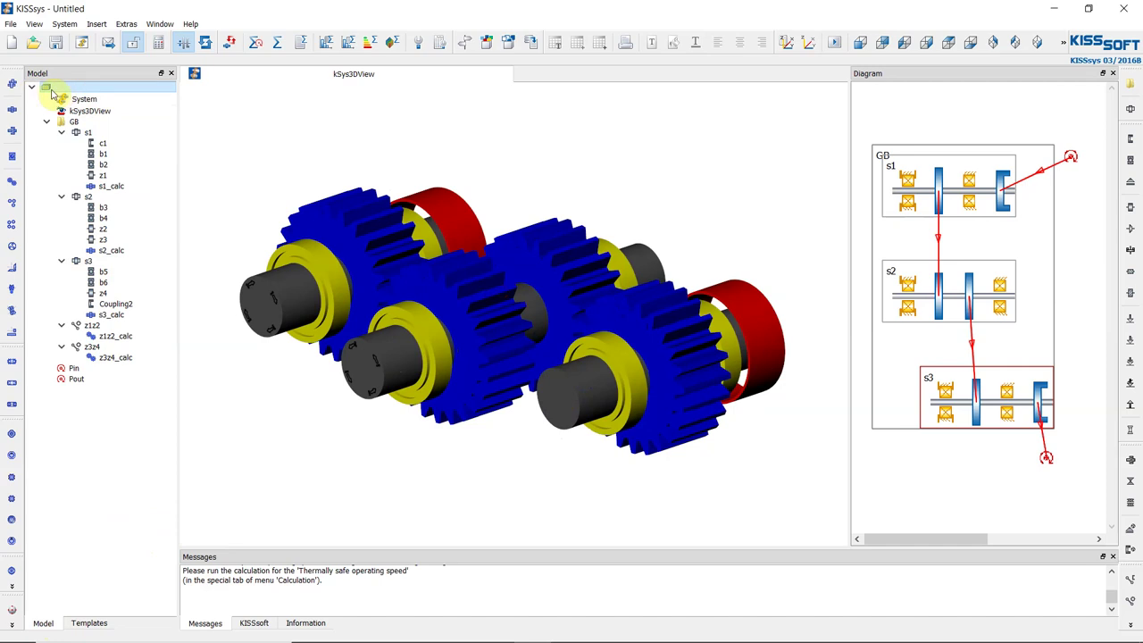
right_click(68, 90)
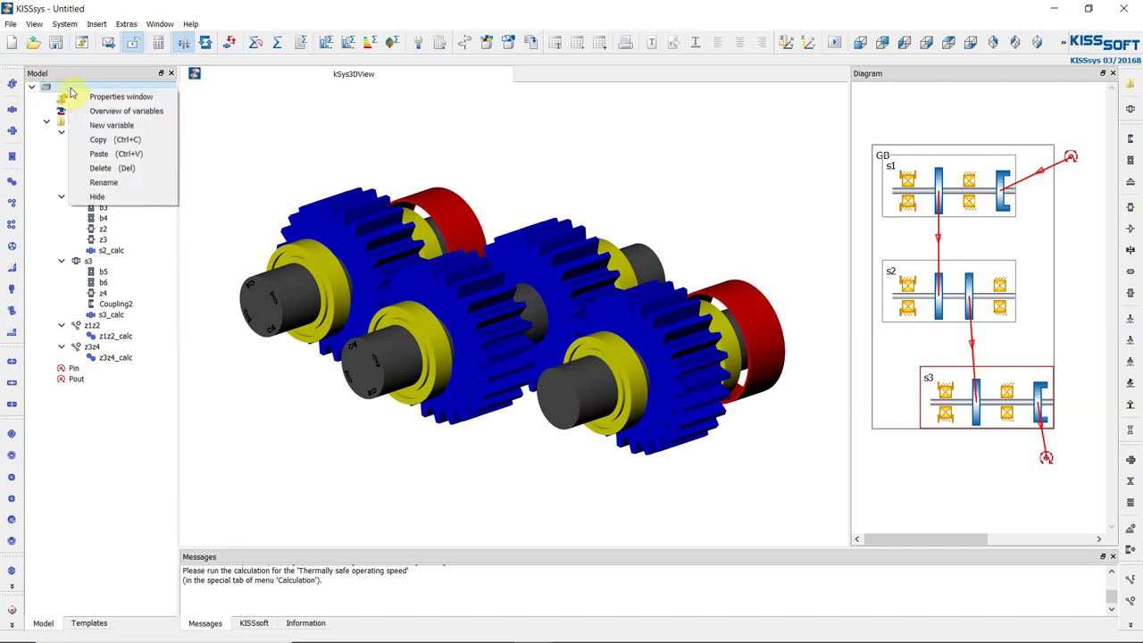
left_click(108, 155)
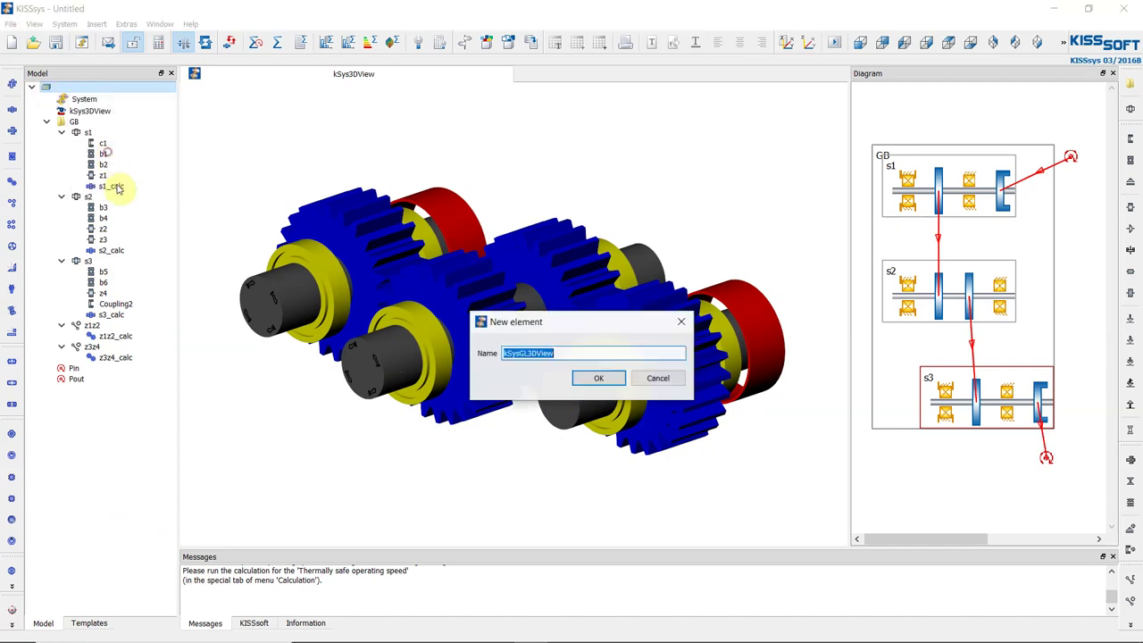
left_click(596, 382)
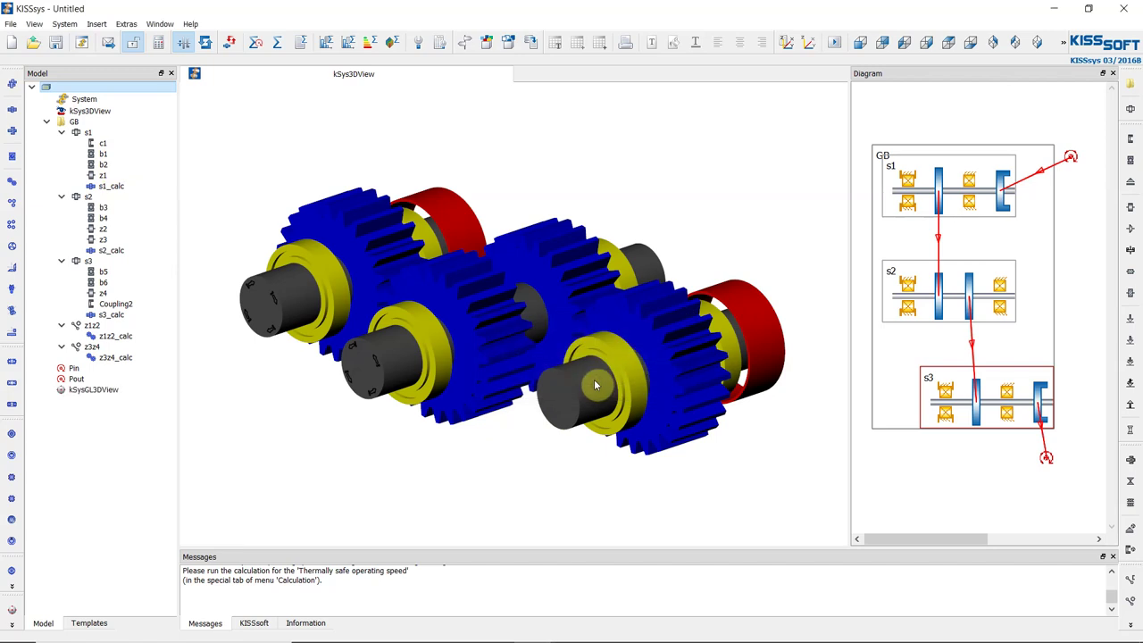
Open the new kSysGL3DView, enlarge its window and rotate the gearbox to an angled orientation
double_click(92, 390)
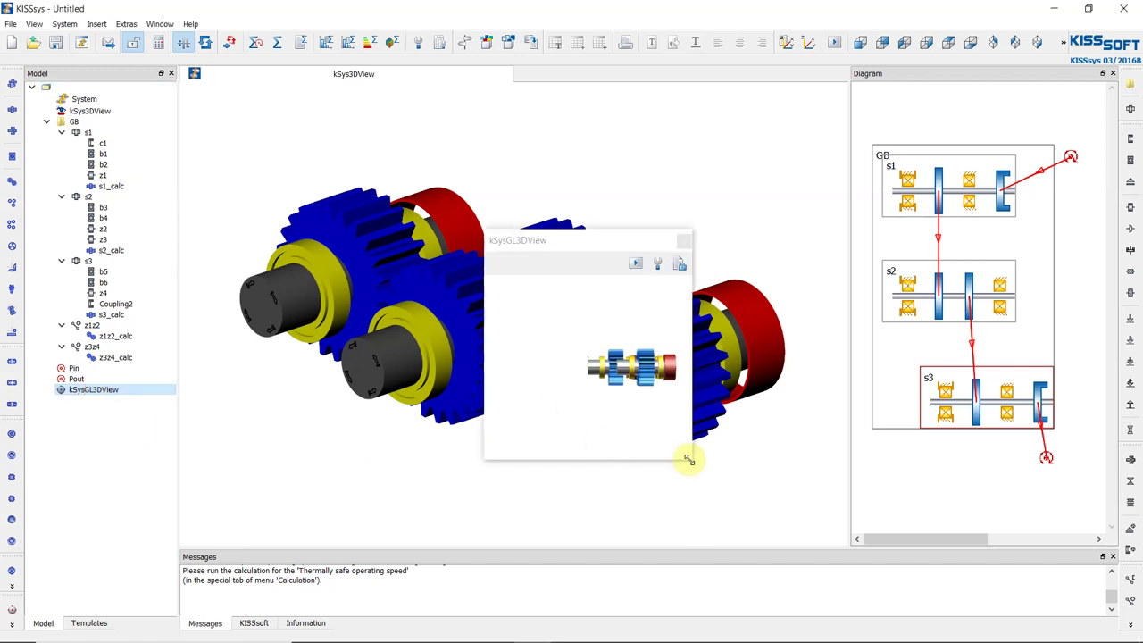
left_click_drag(688, 459, 867, 620)
left_click_drag(822, 554, 669, 505)
left_click(820, 263)
left_click_drag(759, 377, 757, 470)
Reposition and rotate the gearbox in kSysGL3DView to an angled view with the plain shaft ends facing forward
right_click(765, 511)
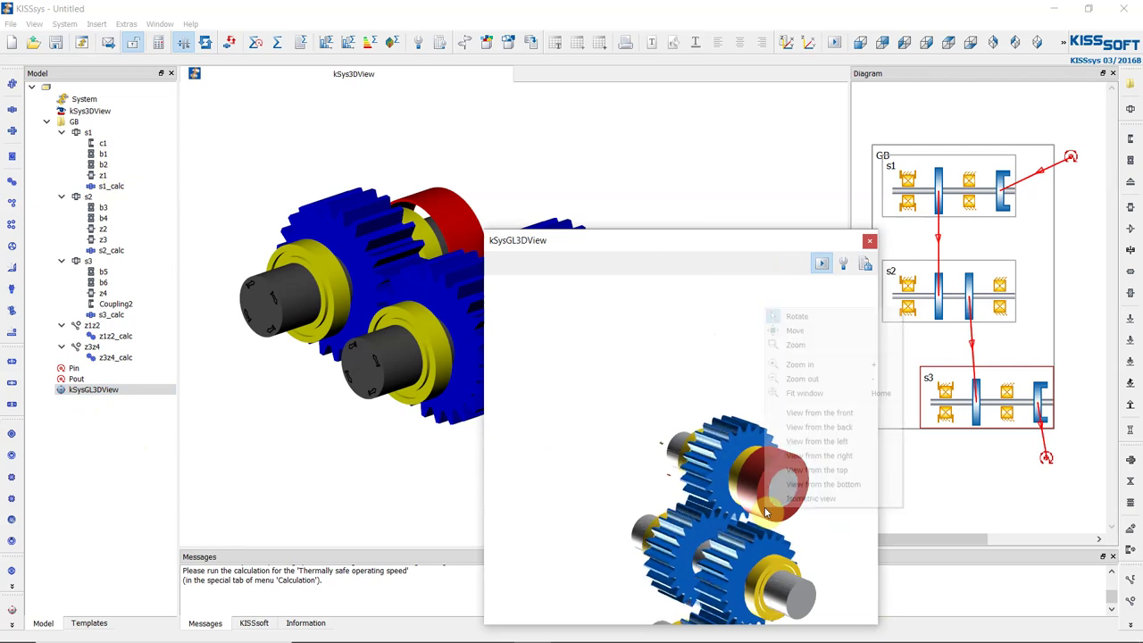
left_click(795, 331)
left_click_drag(683, 478, 683, 393)
right_click(678, 332)
left_click(705, 342)
left_click_drag(675, 460, 655, 497)
left_click_drag(749, 451, 687, 335)
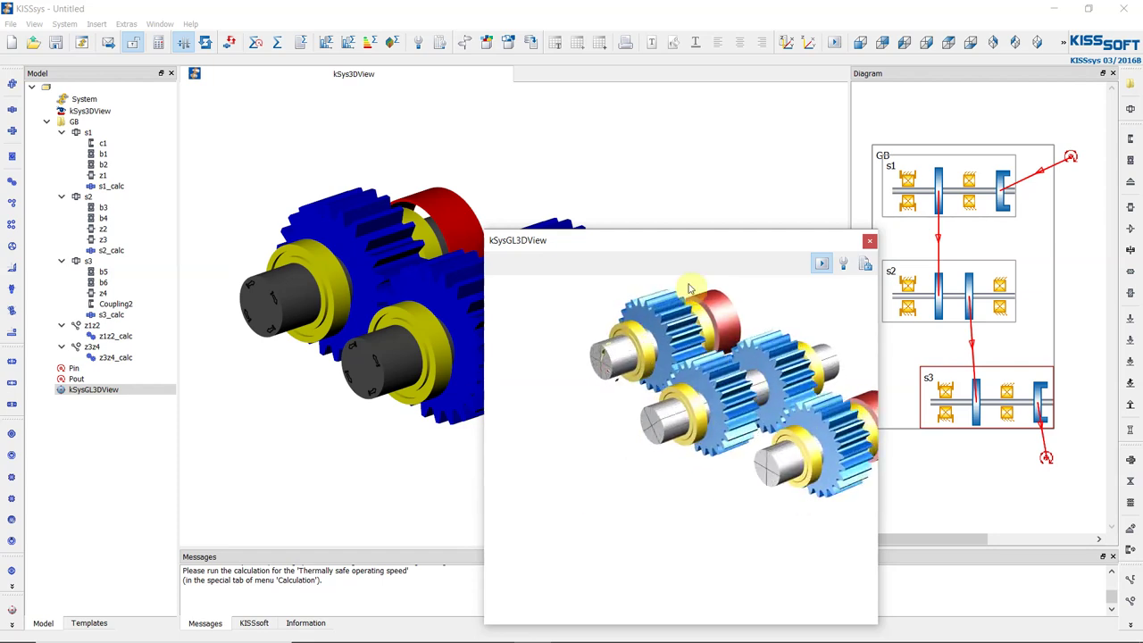
Switch to the KISSsoft TUTORIAL.pptx presentation in PowerPoint and review the KISSsys Gear Box Design Part 1 and Part 2 slides
mouse_move(605, 634)
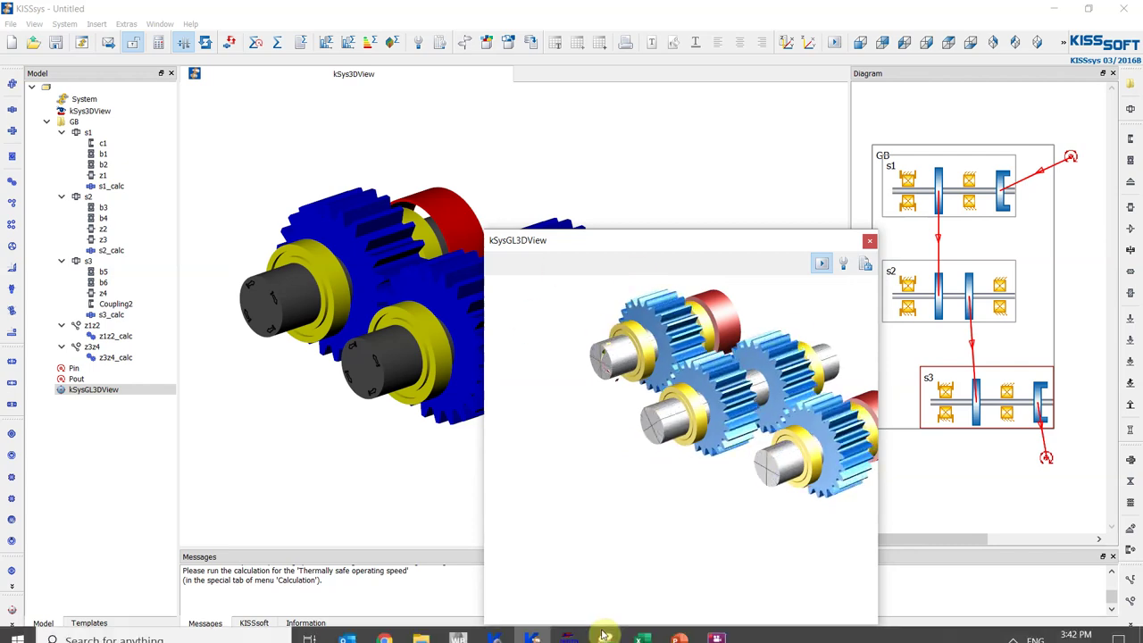
left_click(679, 636)
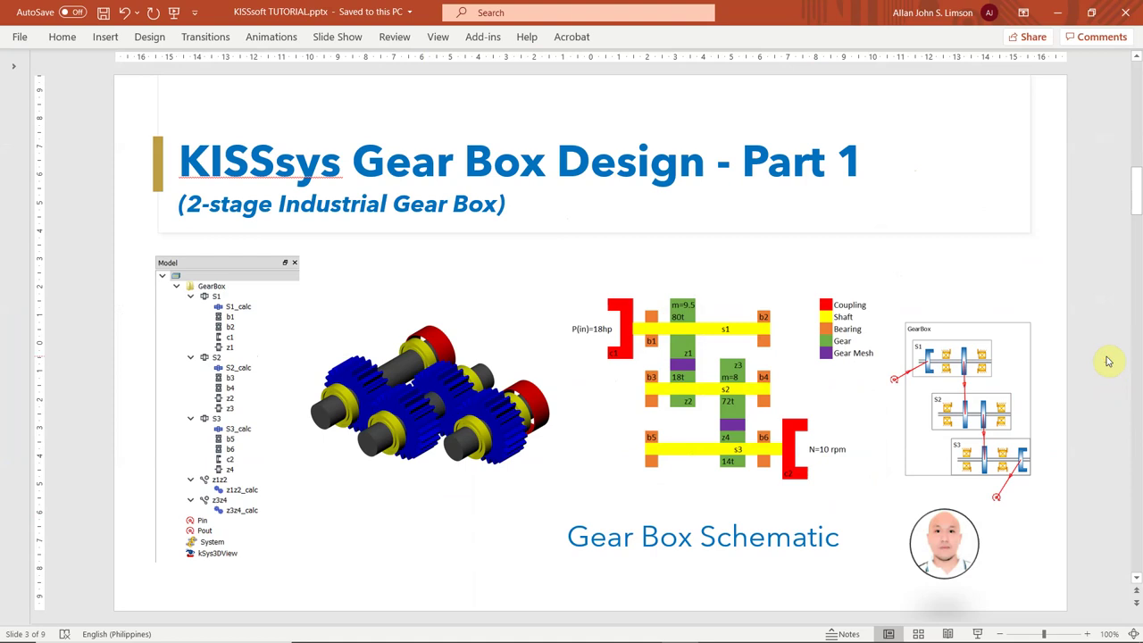
scroll(1107, 361, "down", 1)
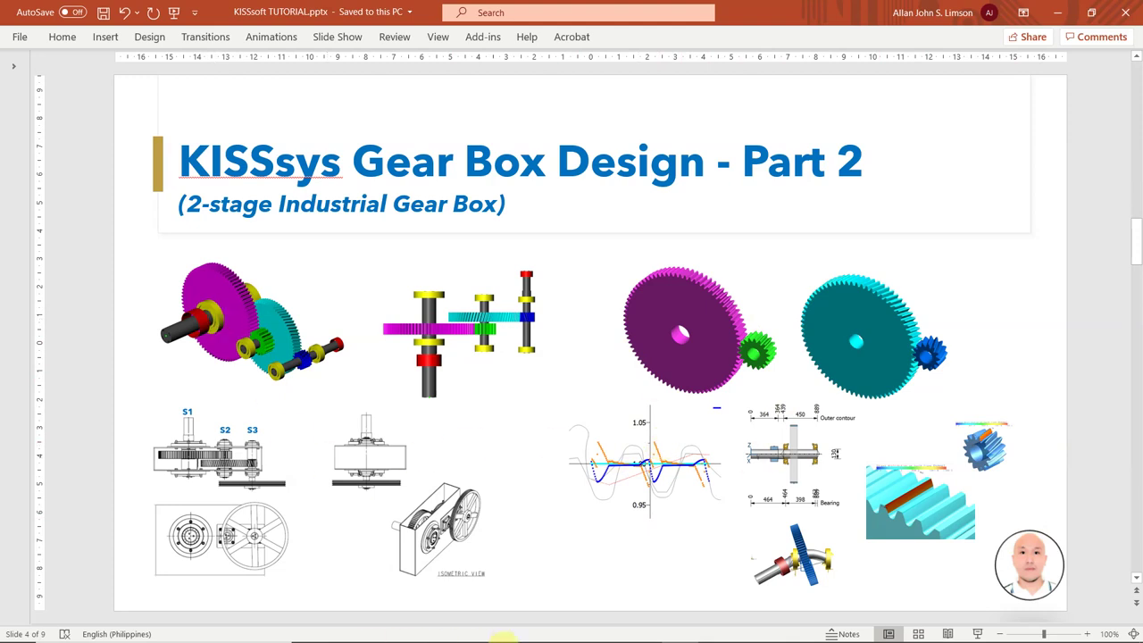
mouse_move(503, 639)
left_click(680, 630)
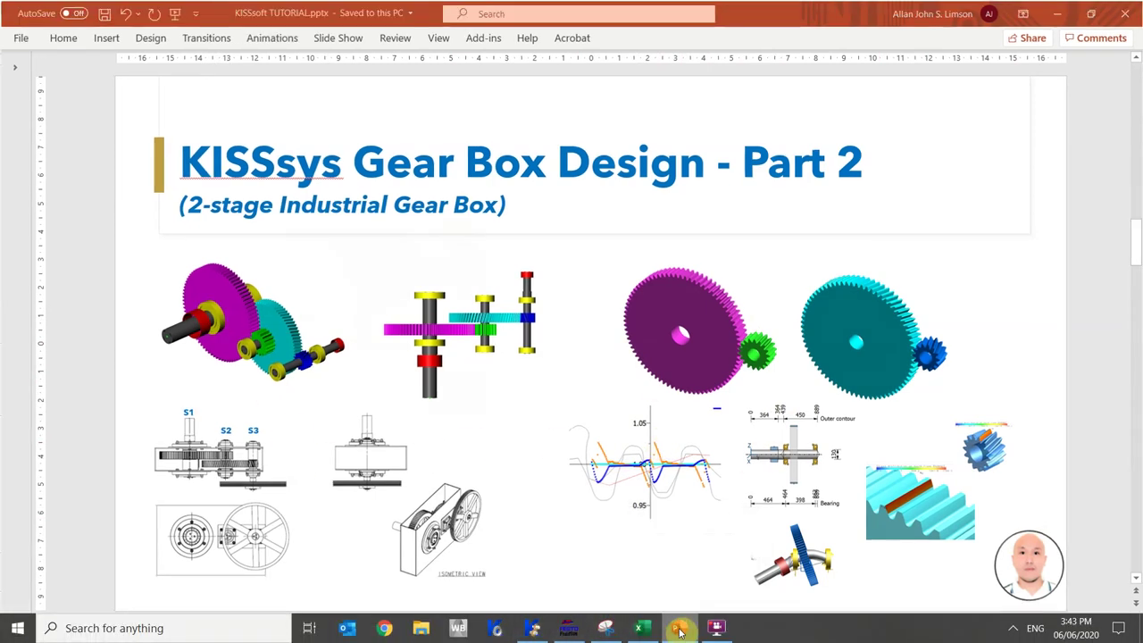
left_click(679, 631)
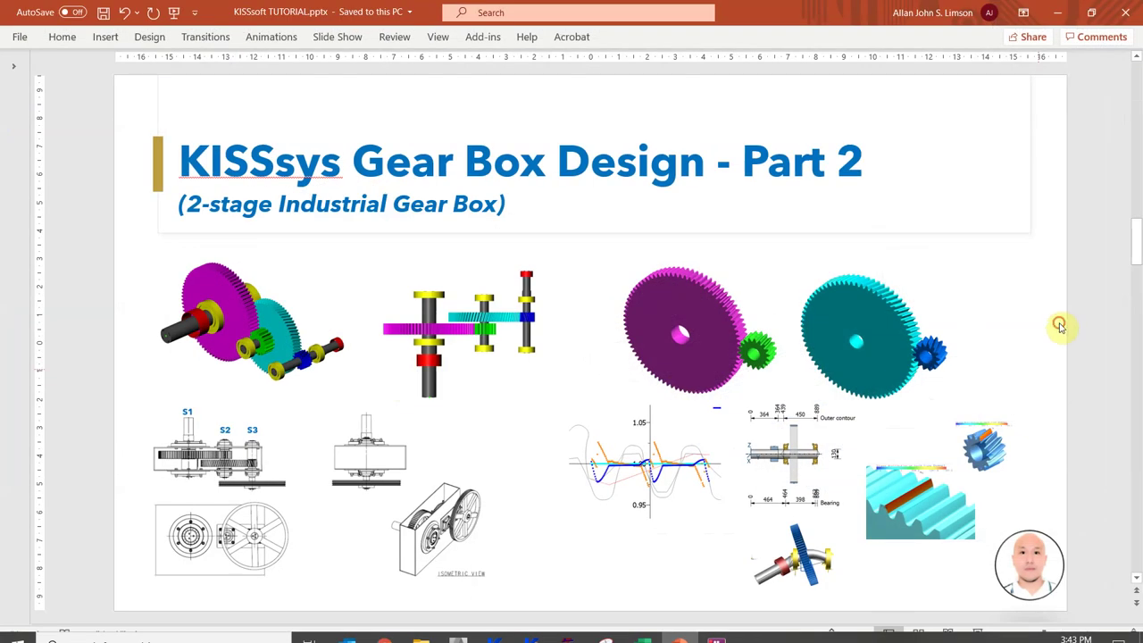
scroll(1108, 264, "up", 1)
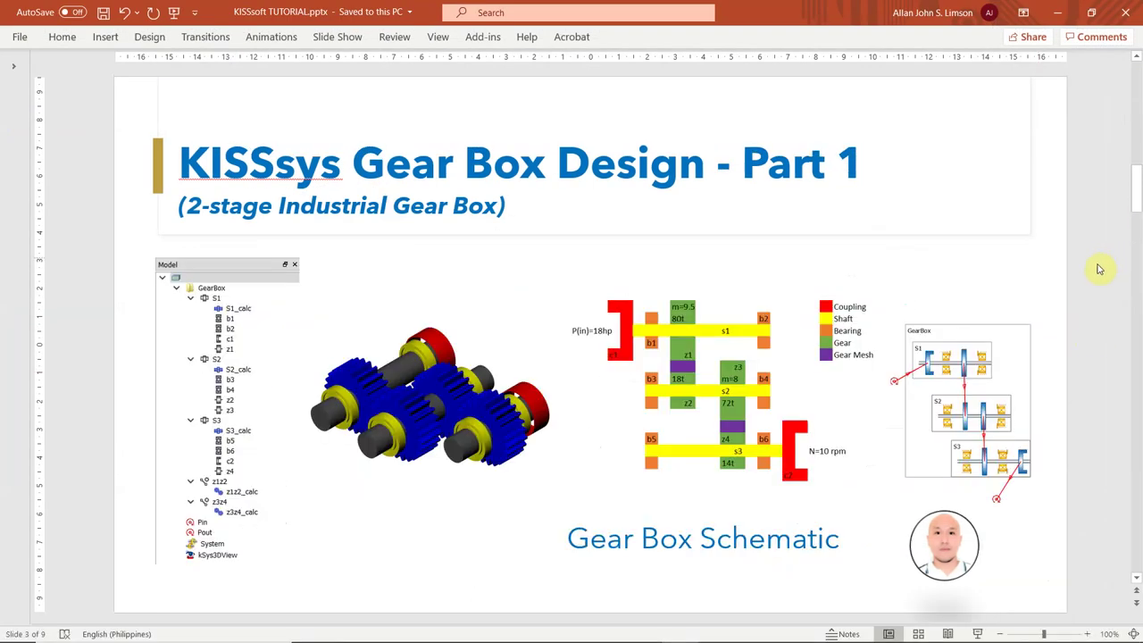
mouse_move(810, 632)
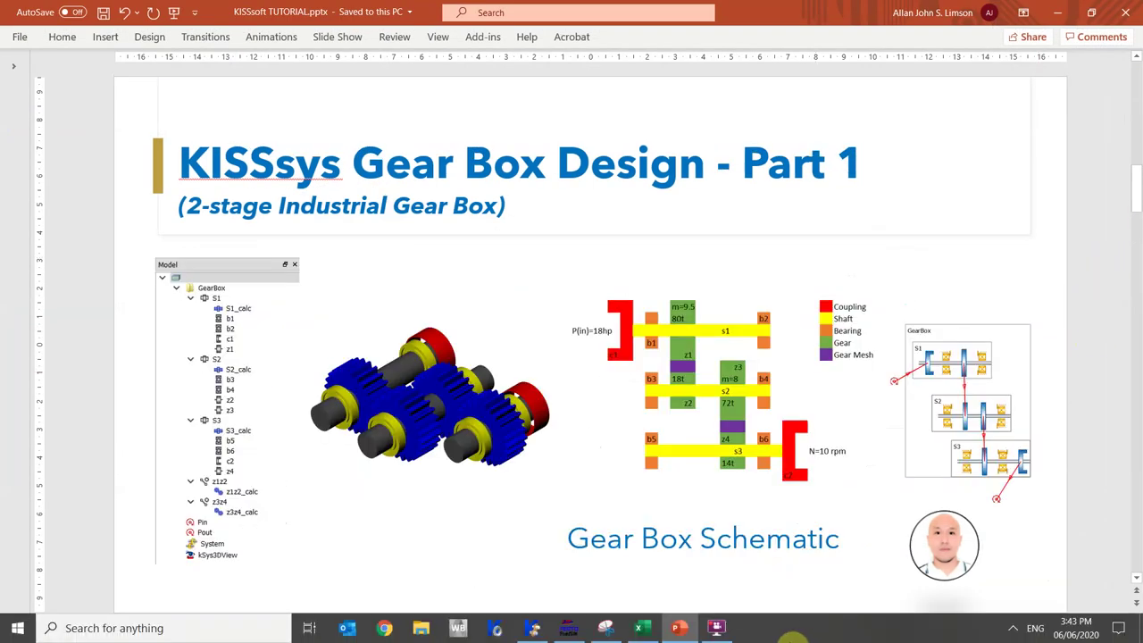